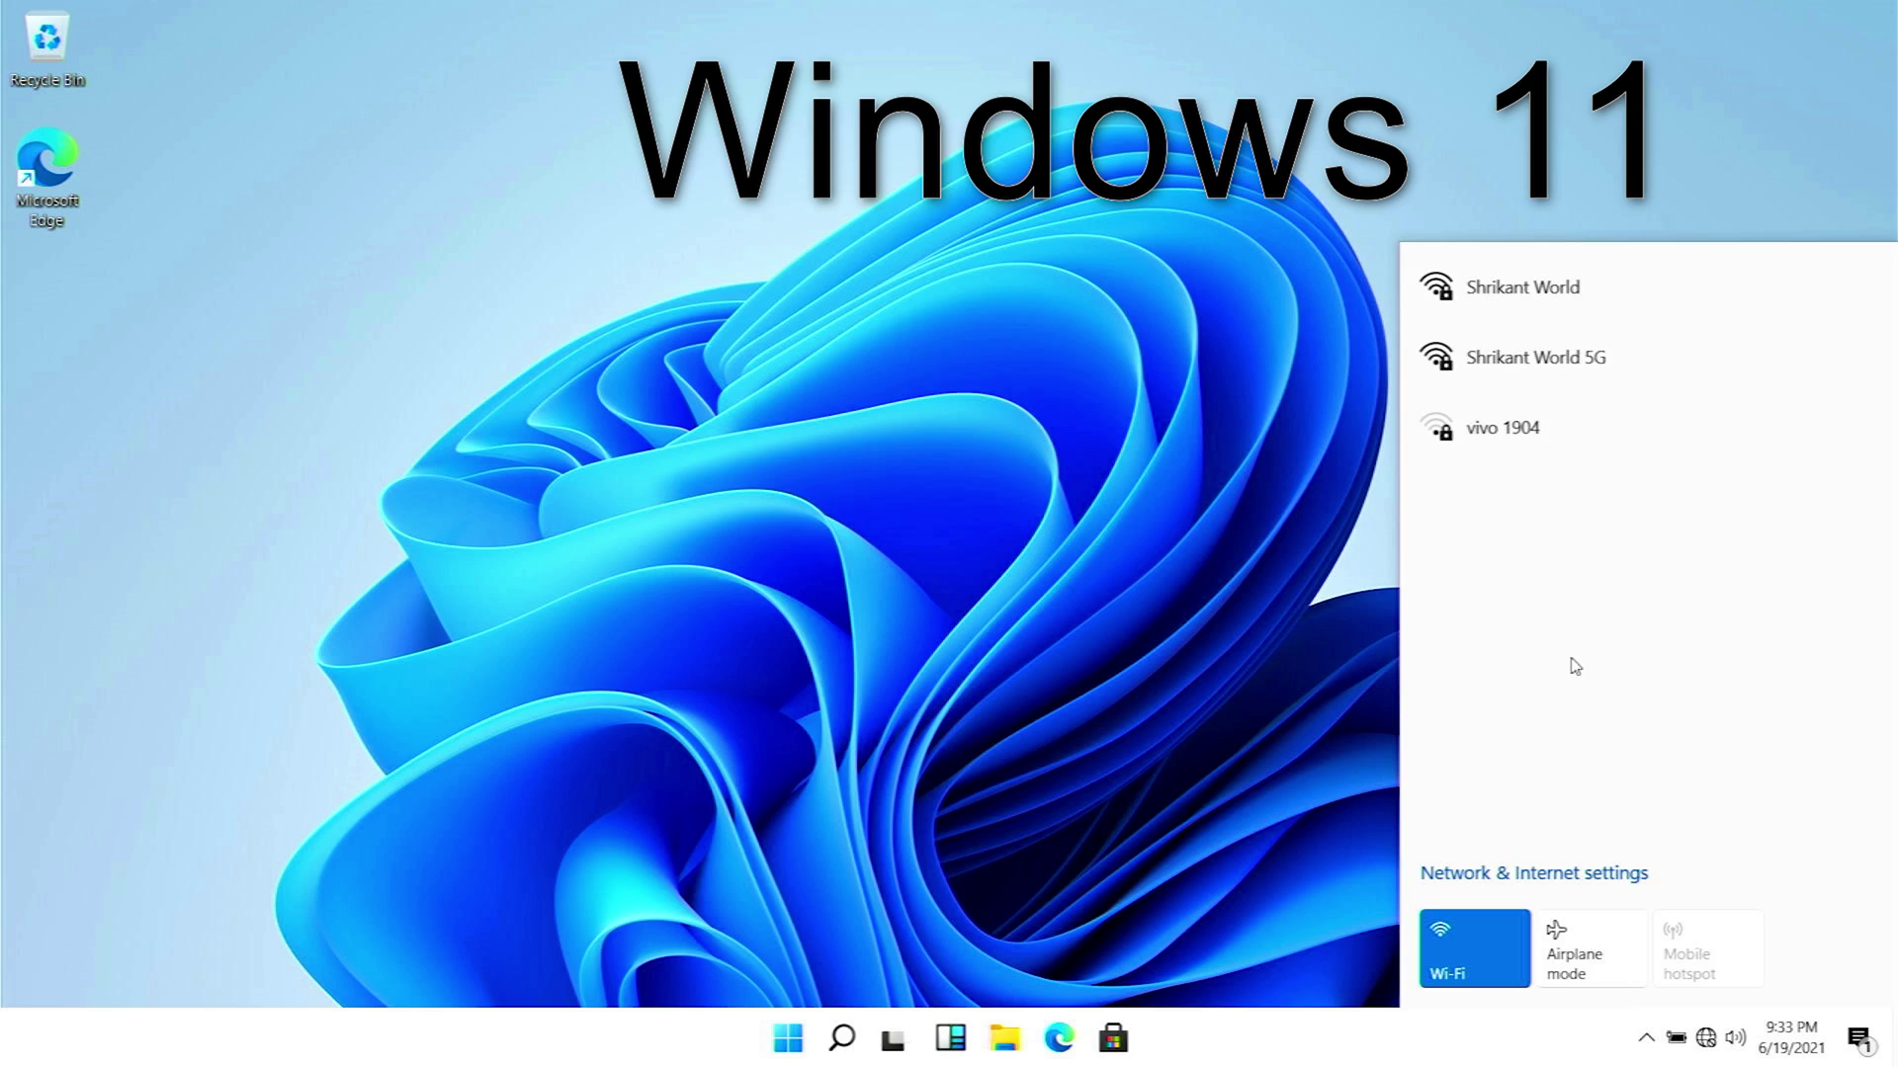
# - Check a Wi-Fi network's options, then open a File Explorer window to reach the win 11 folder
pyautogui.click(1563, 364)
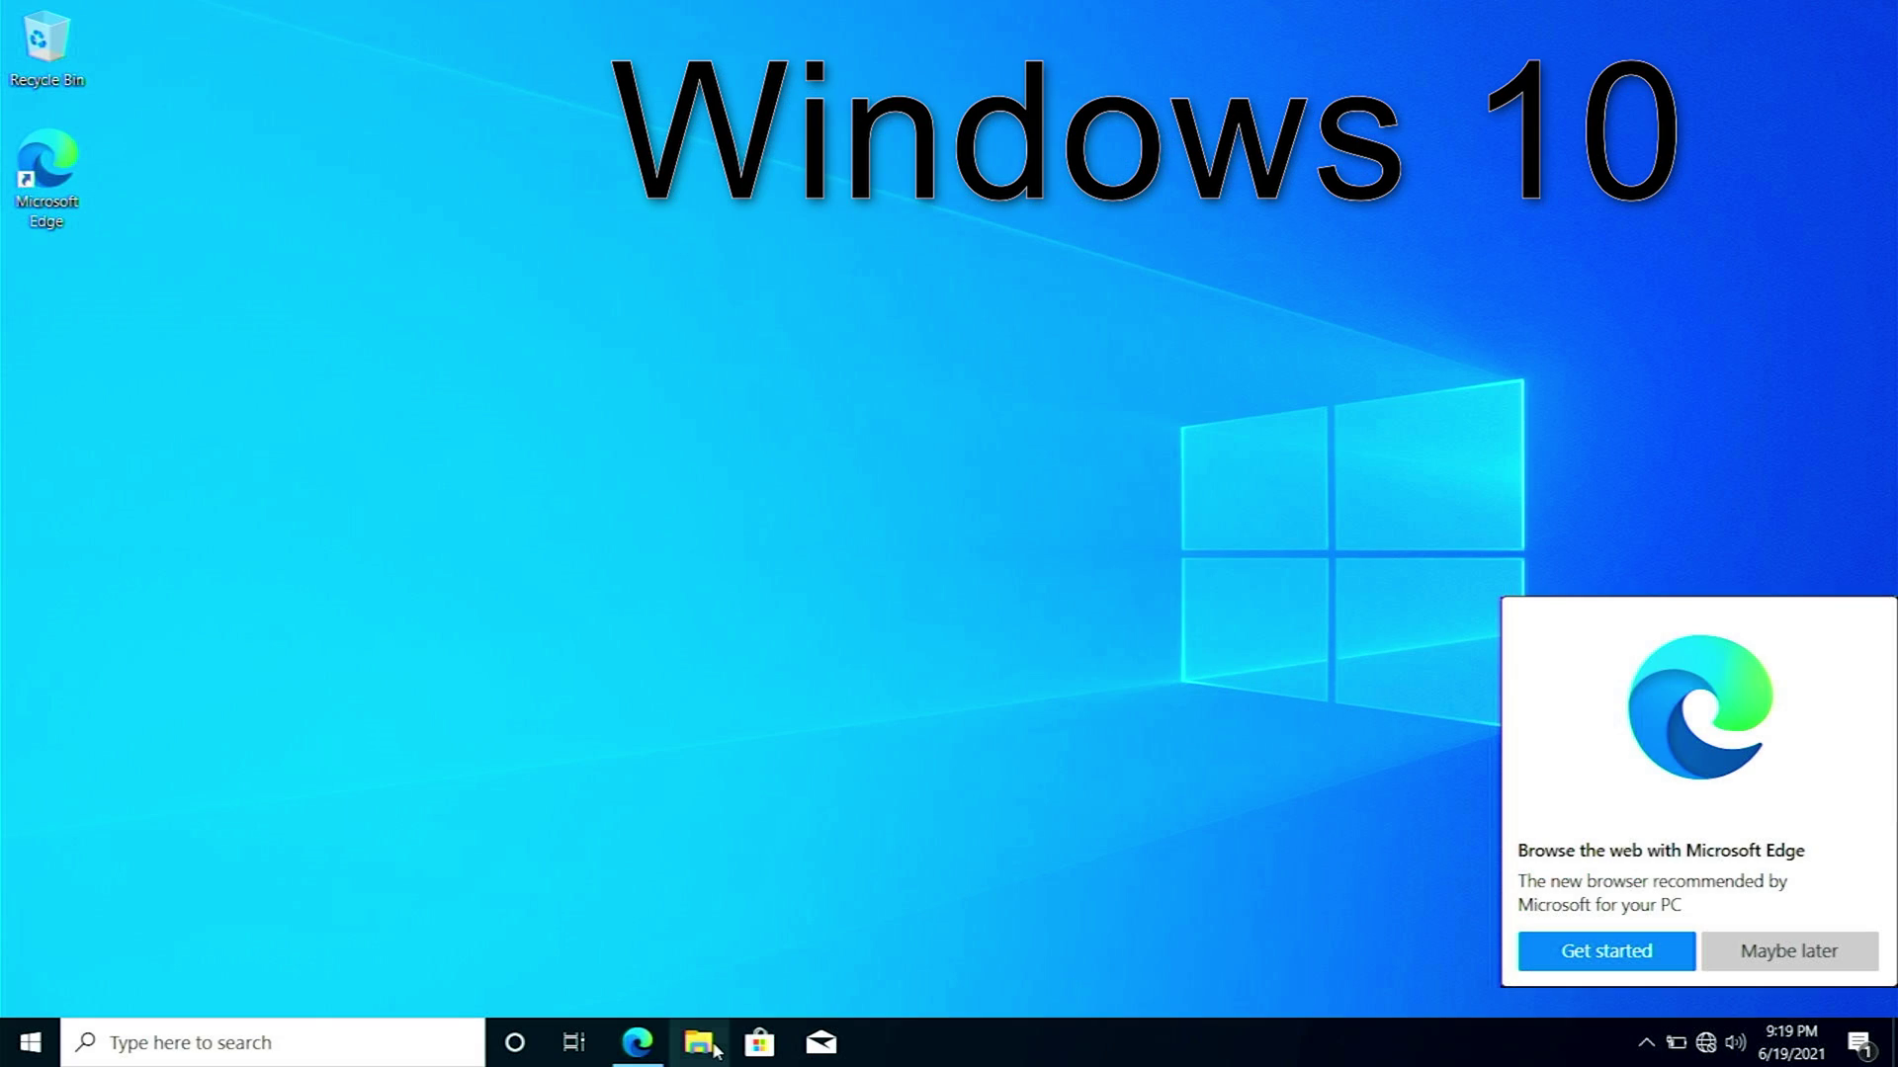
pyautogui.click(716, 1050)
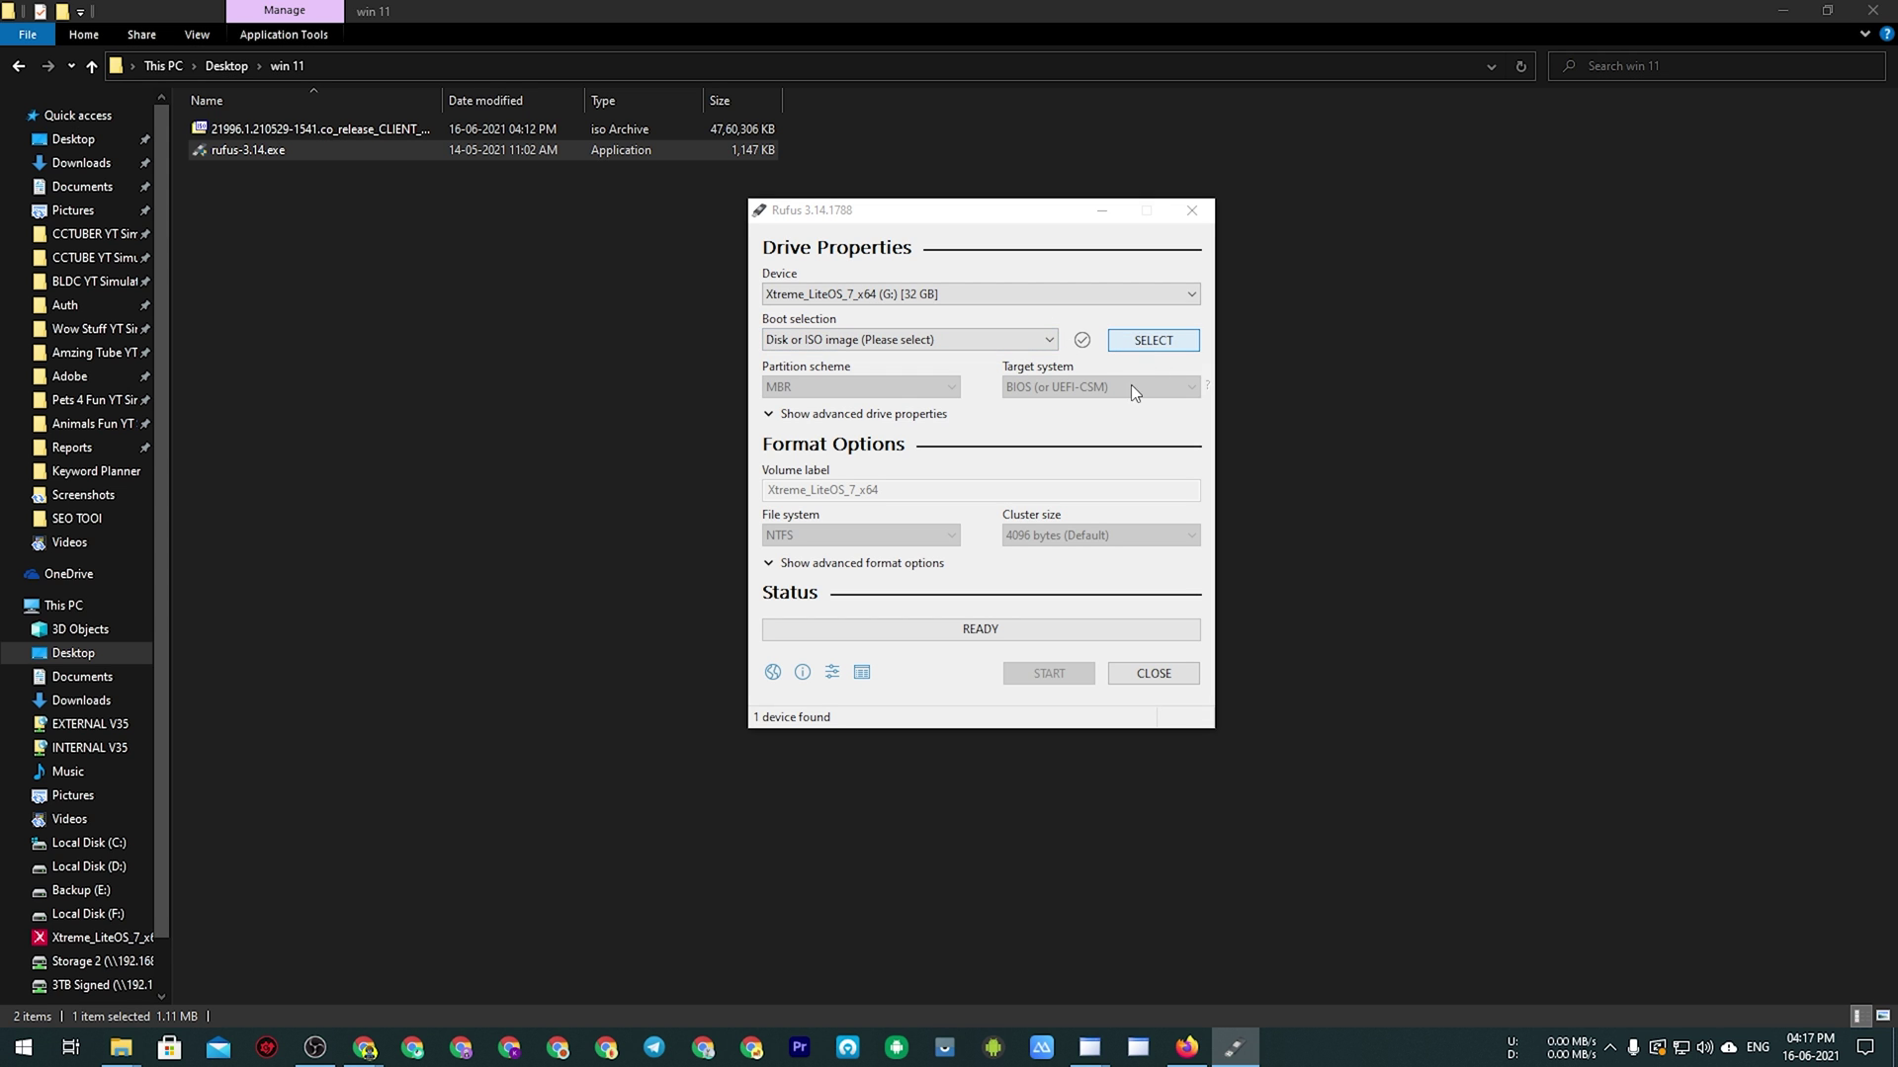
# - Load the Windows 11 ISO from the win 11 folder into Rufus and start writing, accepting the data-loss warning
pyautogui.click(1147, 340)
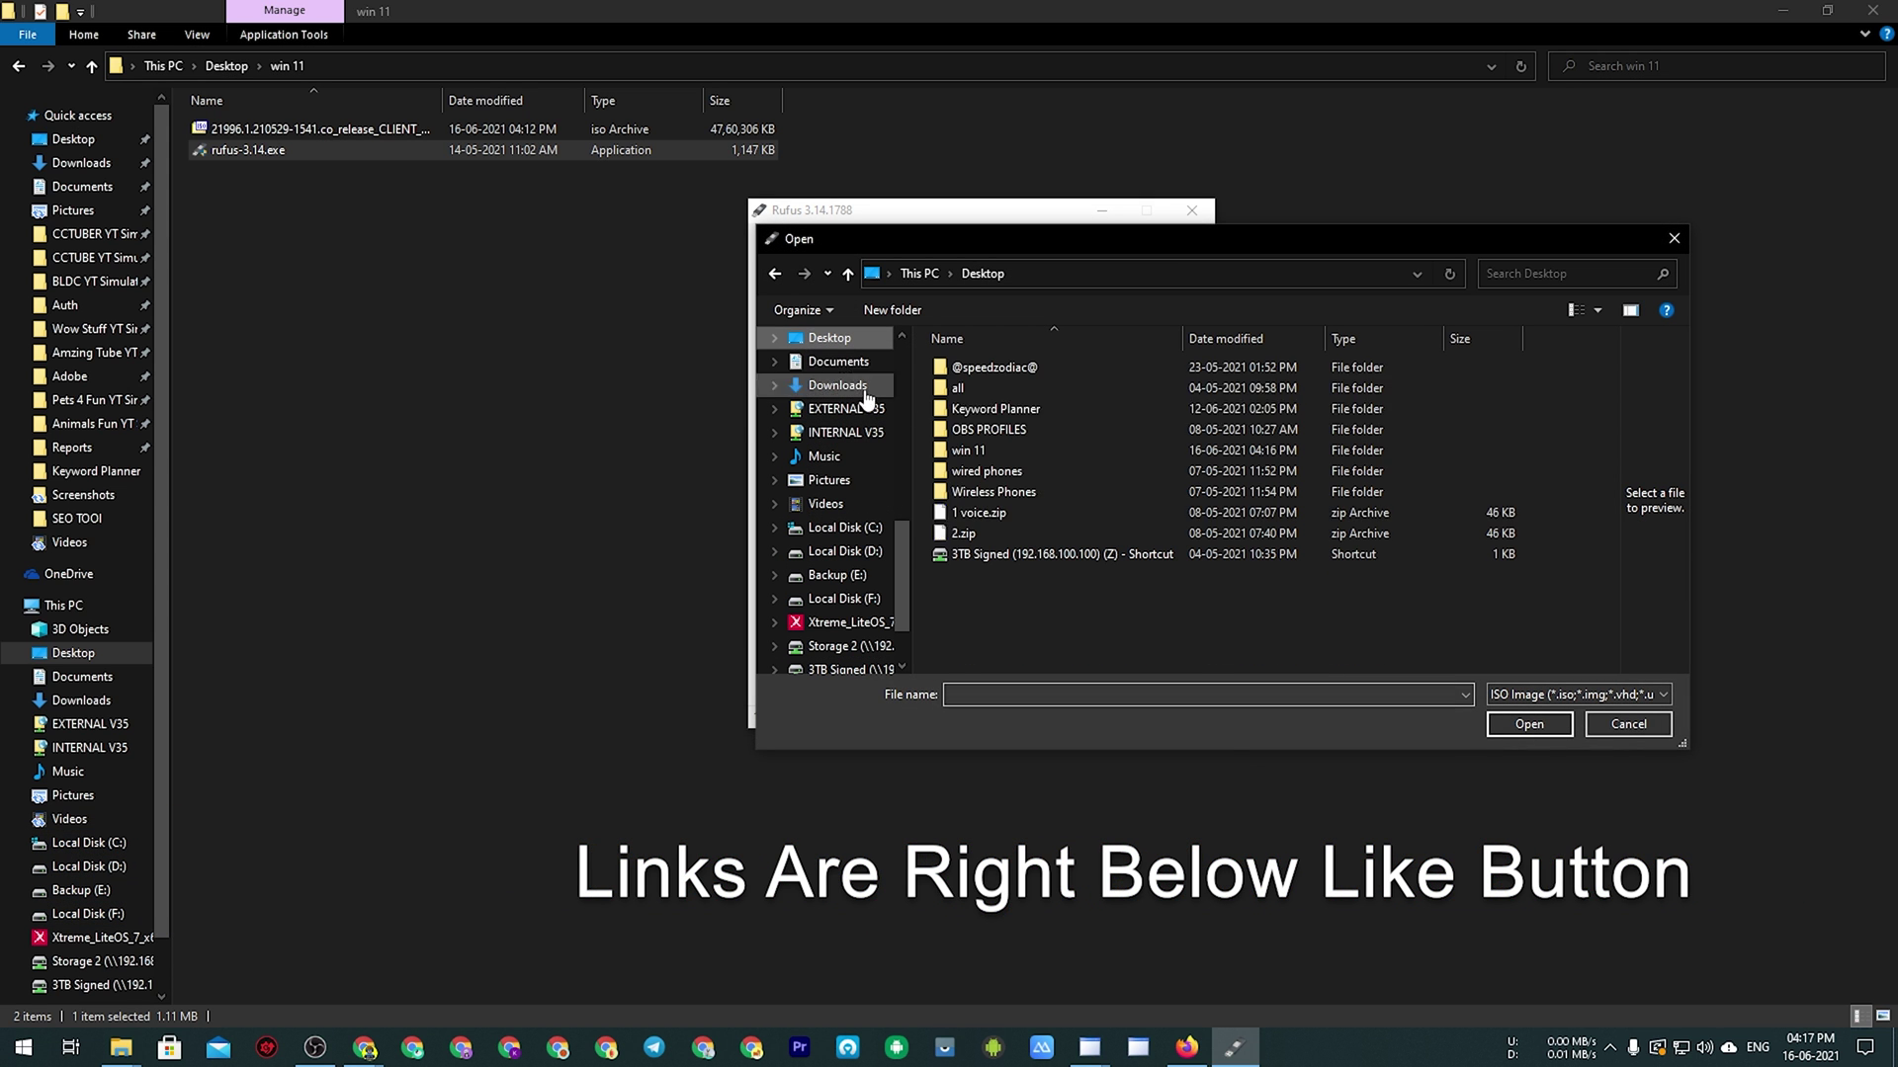
pyautogui.doubleClick(965, 450)
pyautogui.click(994, 374)
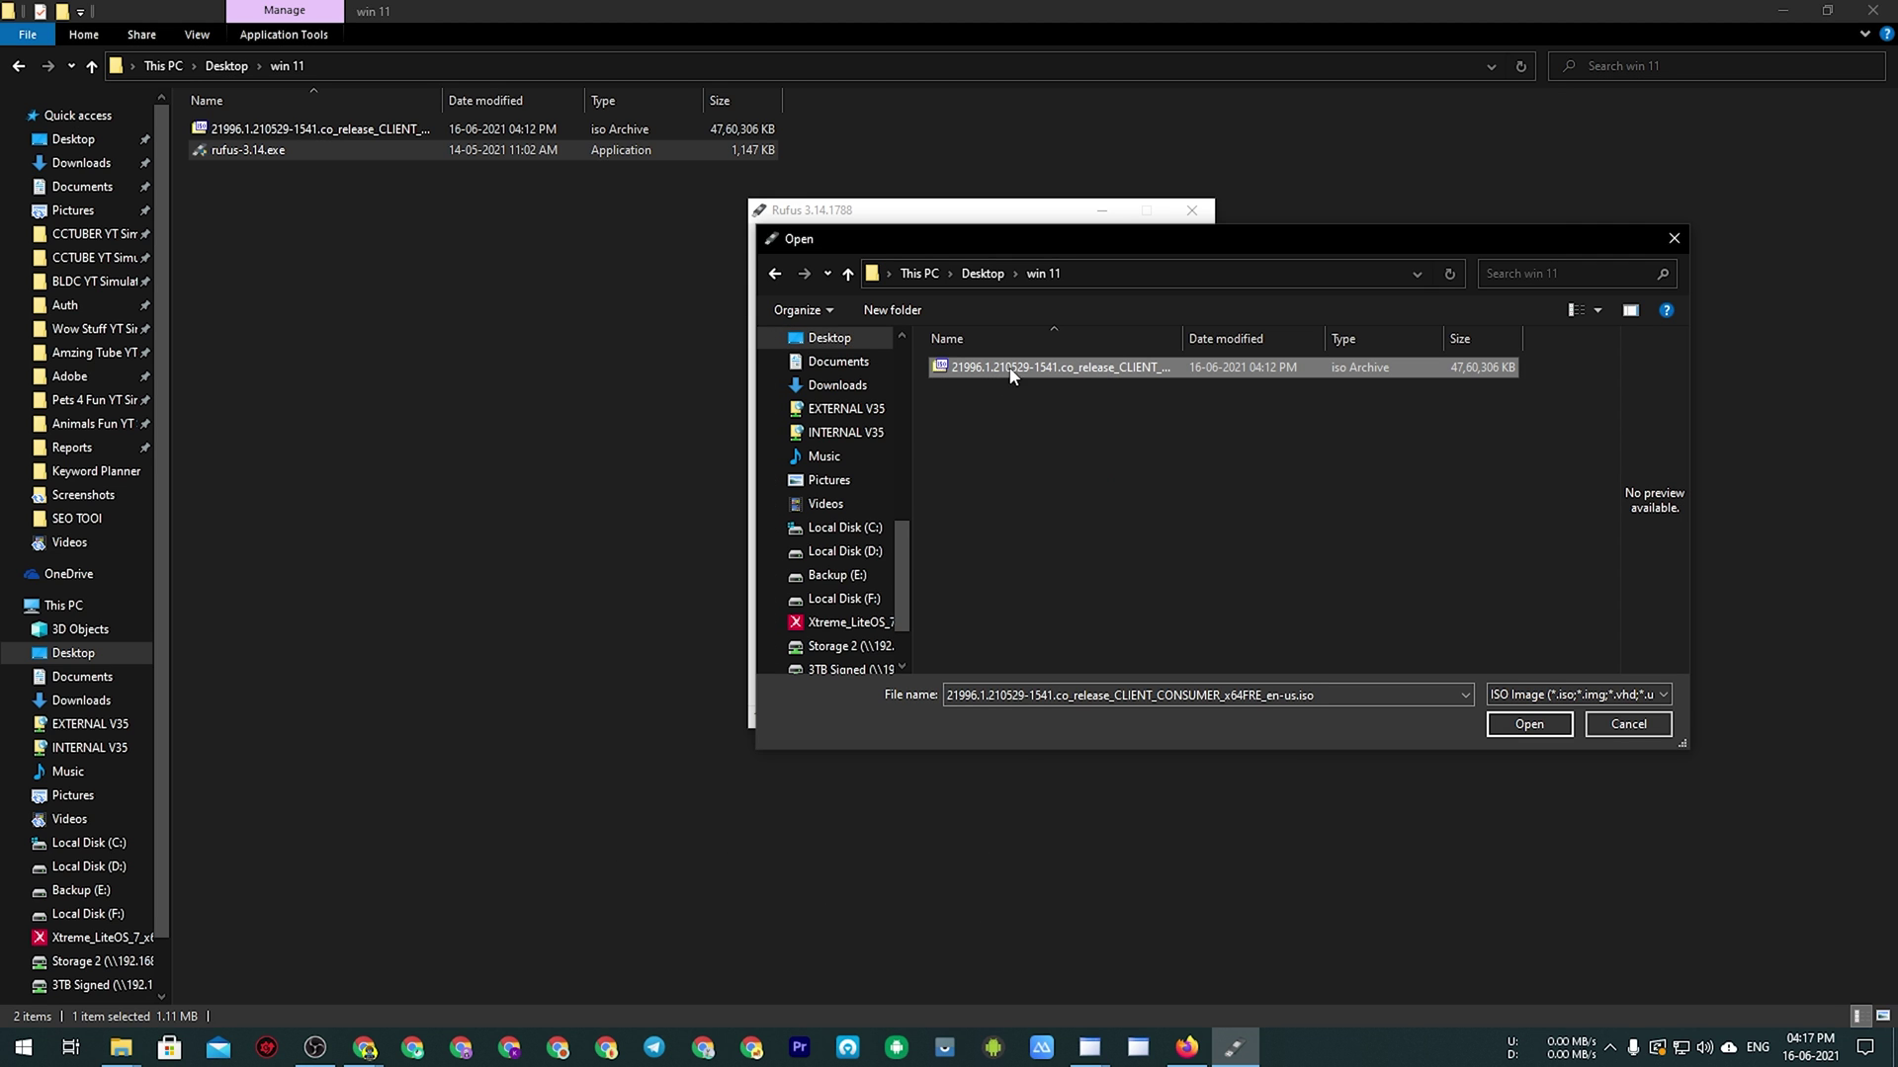
pyautogui.click(1529, 723)
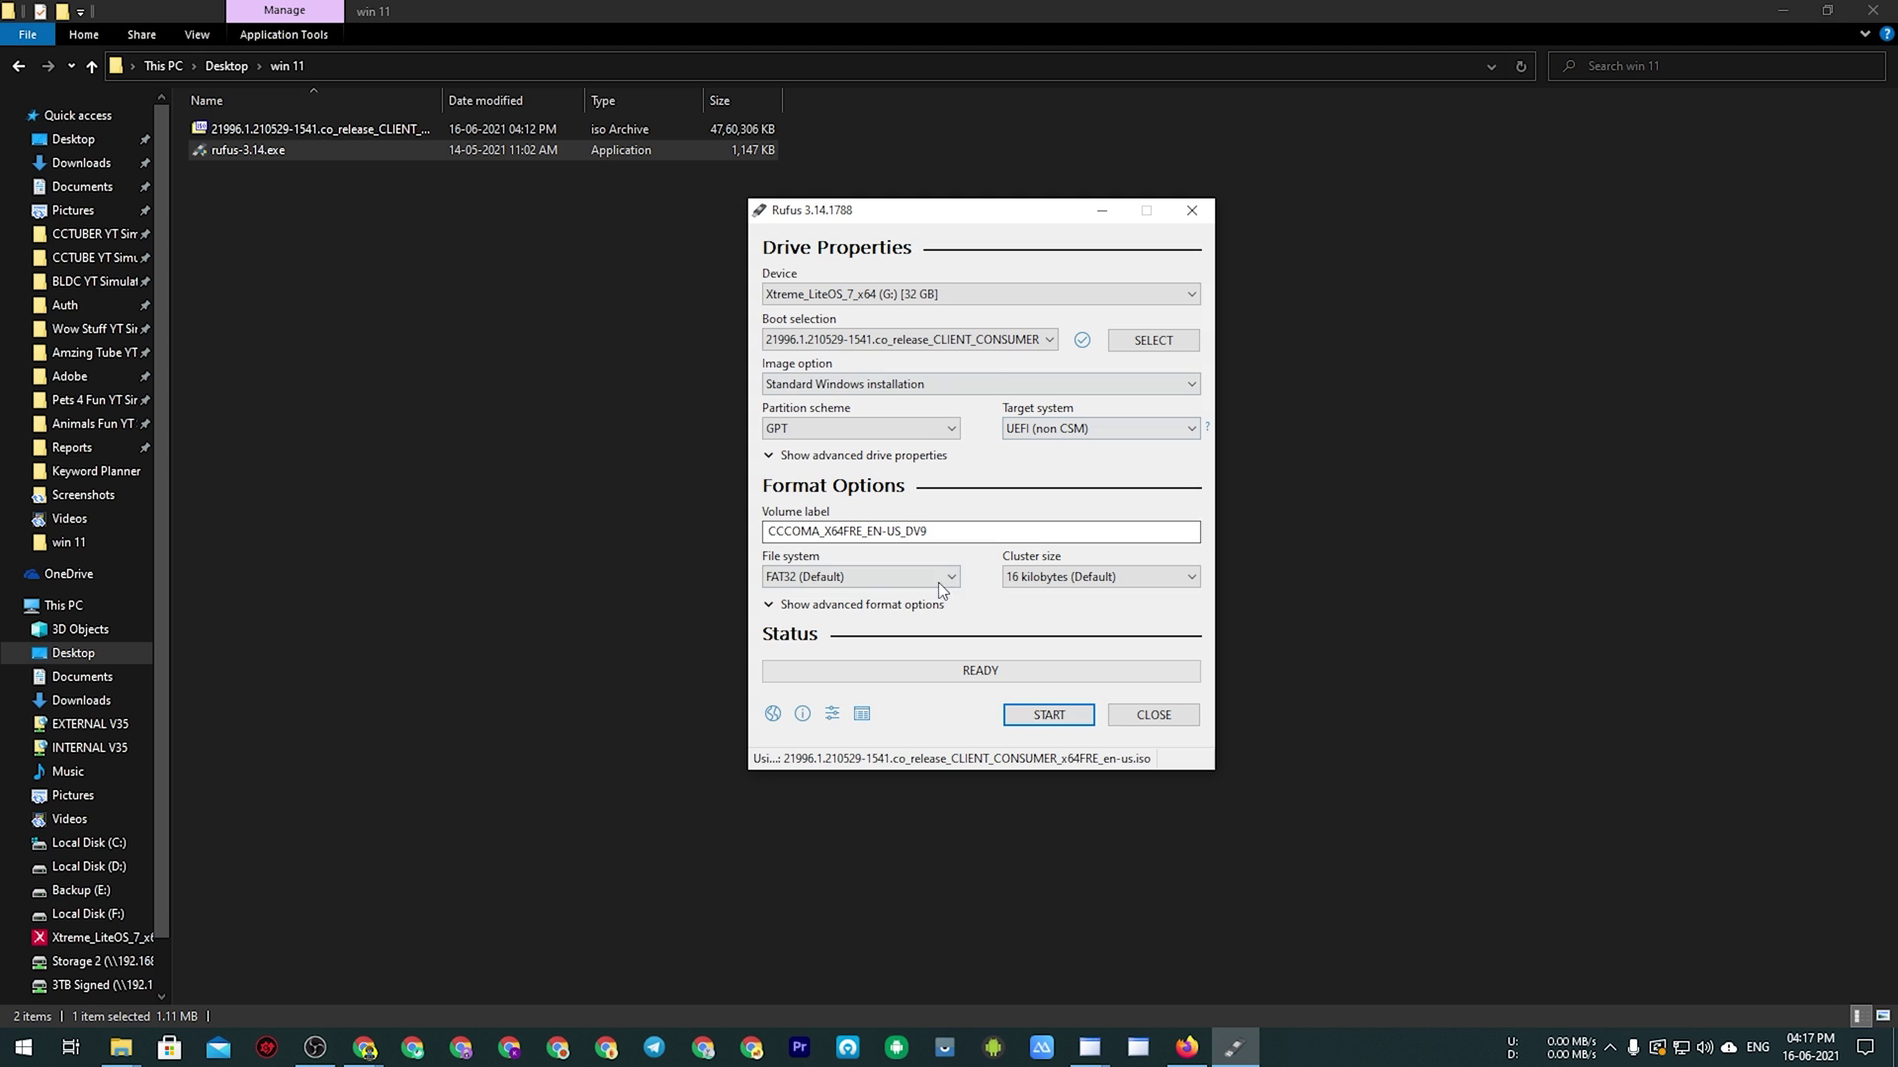
pyautogui.click(1050, 715)
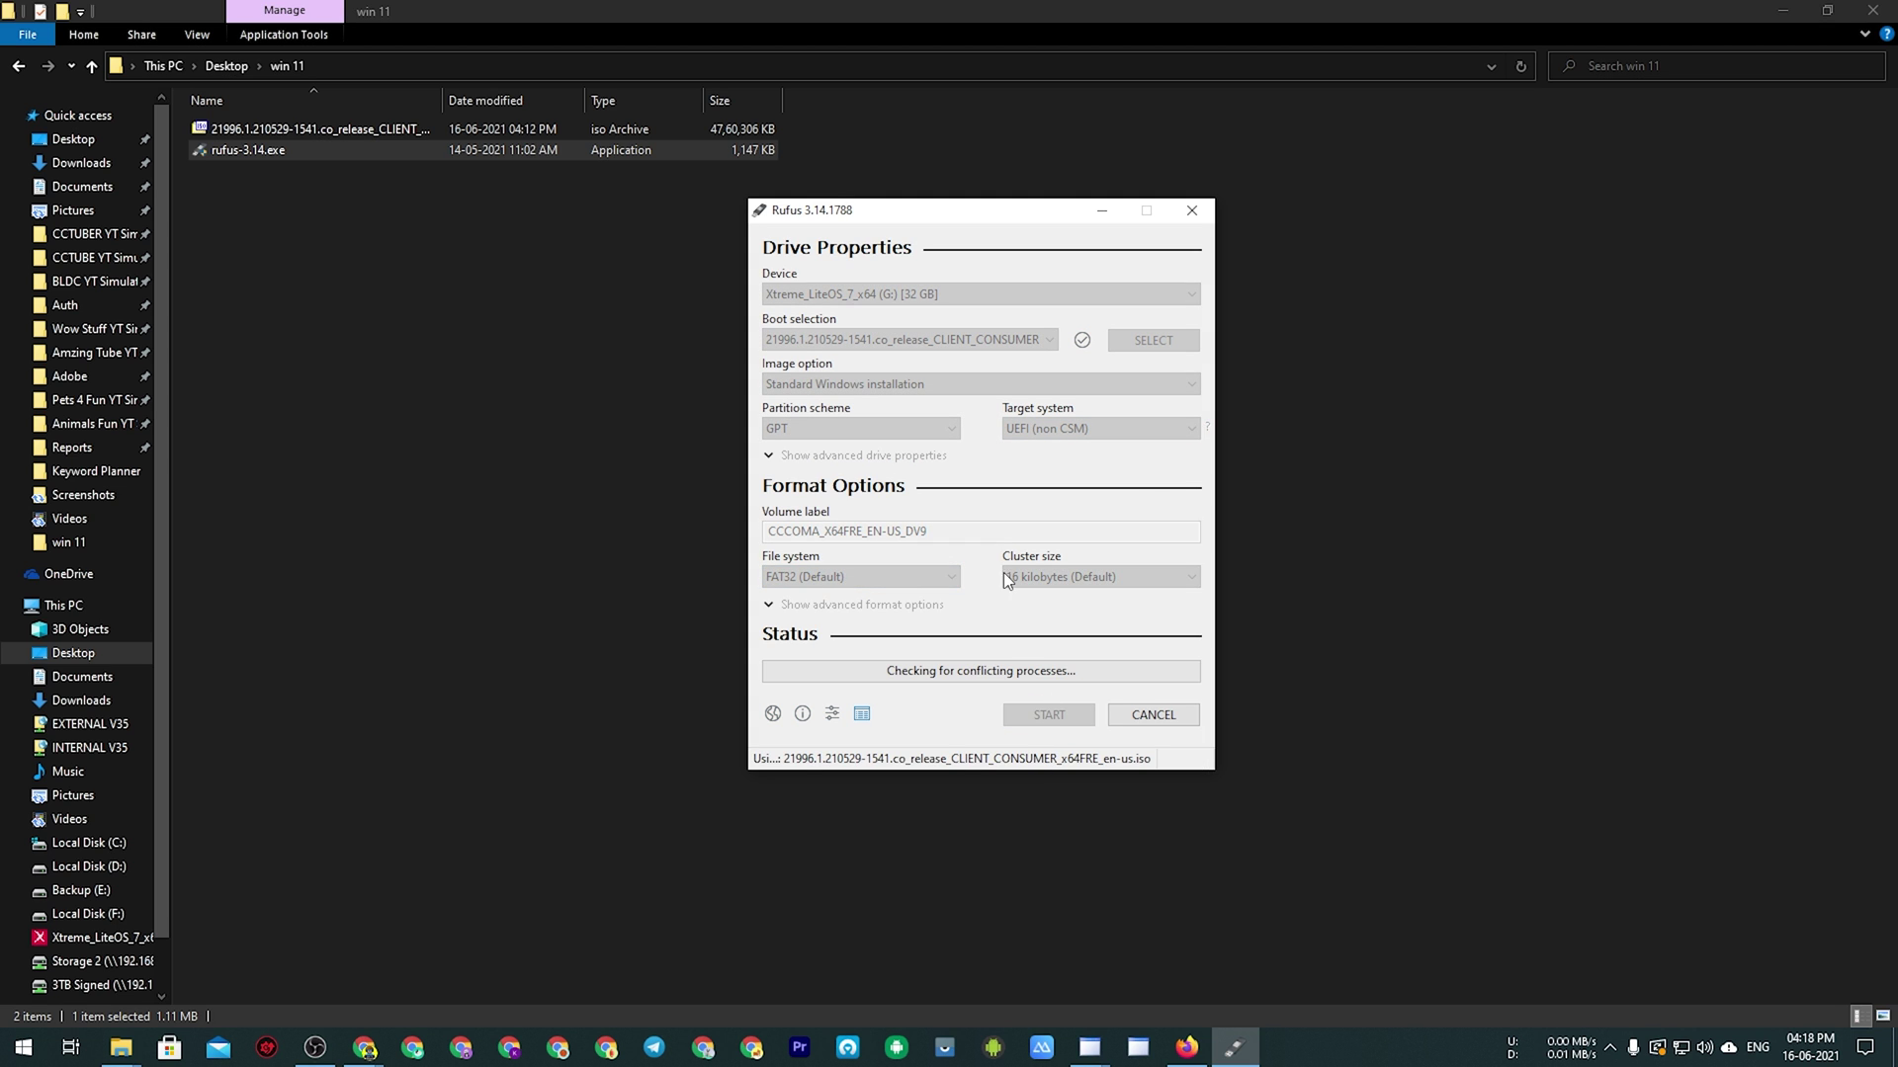
pyautogui.click(1017, 603)
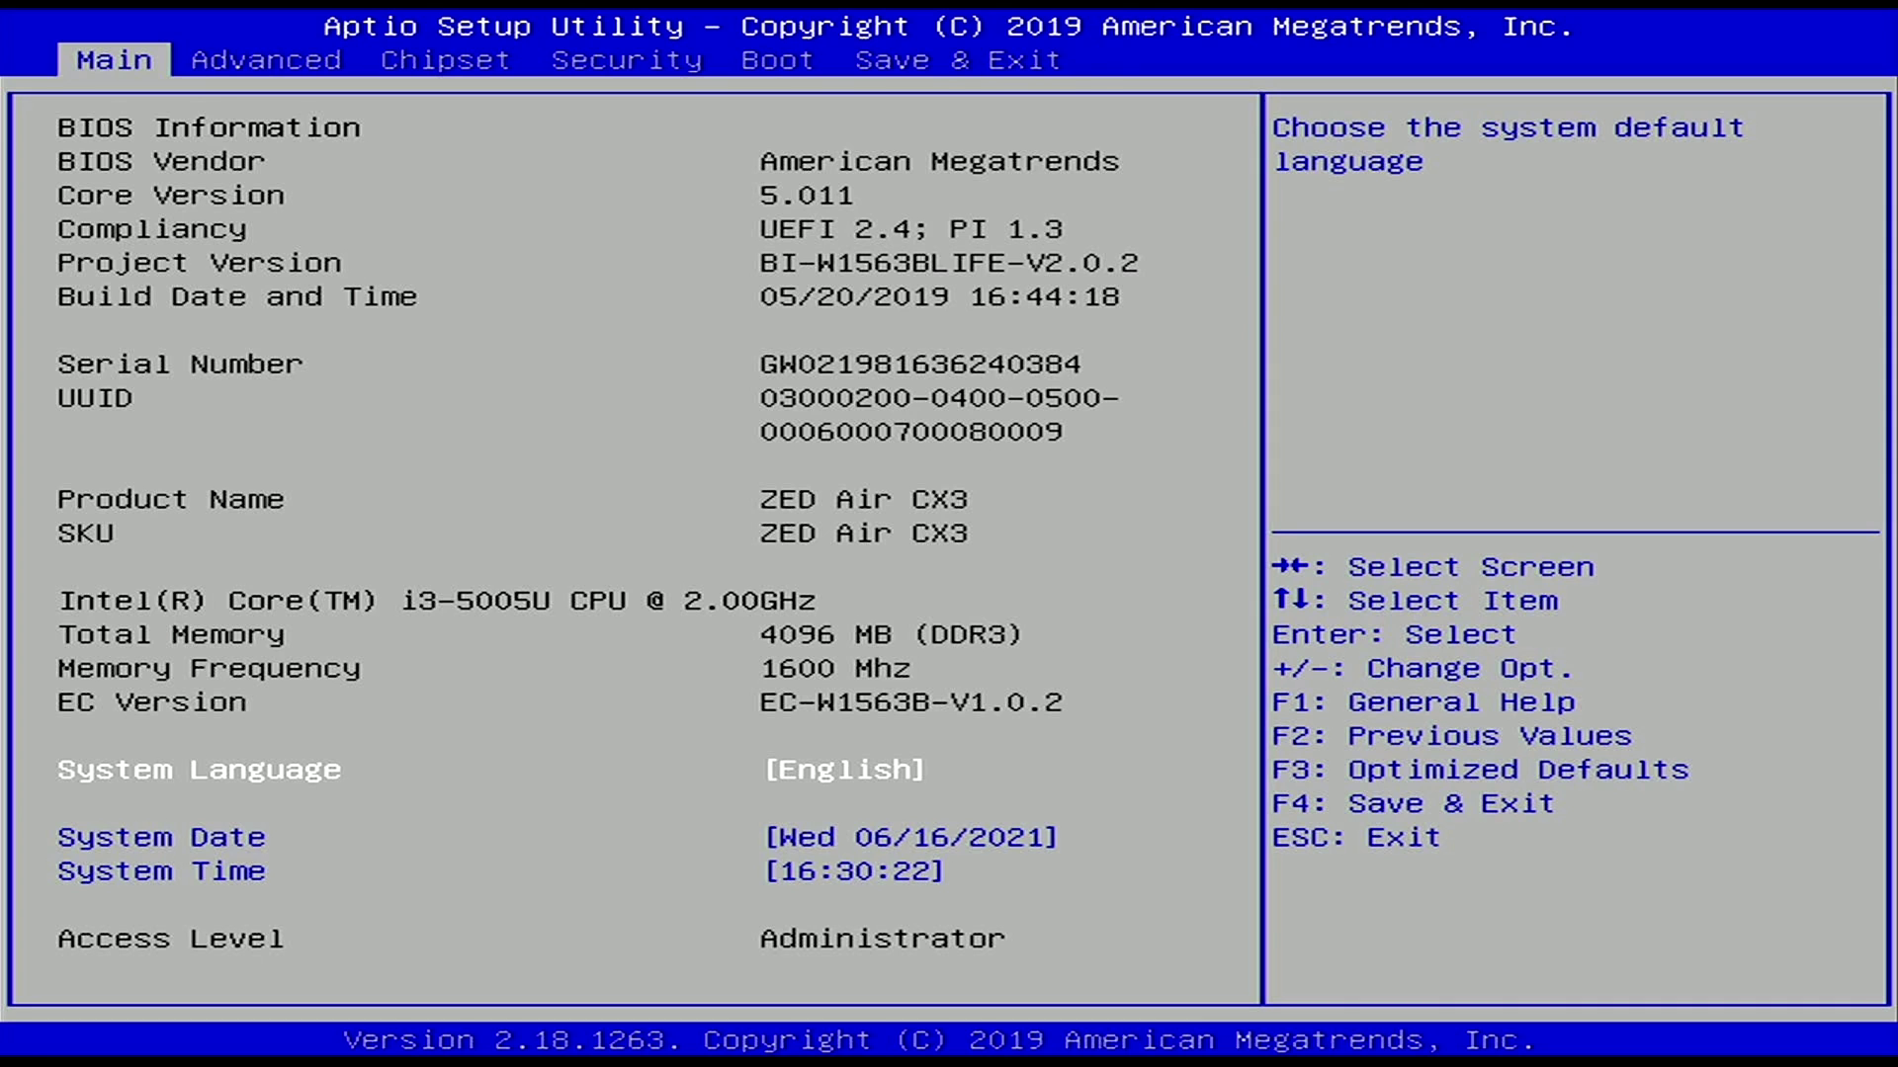
# - In Save & Exit, boot from the UEFI: SMI 1100, Partition 1 Boot Override entry
pyautogui.press('Left')
pyautogui.press('Down')
pyautogui.press('Down')
pyautogui.press('Down')
pyautogui.press('Down')
pyautogui.press('Down')
pyautogui.press('Down')
pyautogui.press('Down')
pyautogui.press('Down')
pyautogui.press('Up')
pyautogui.press('Up')
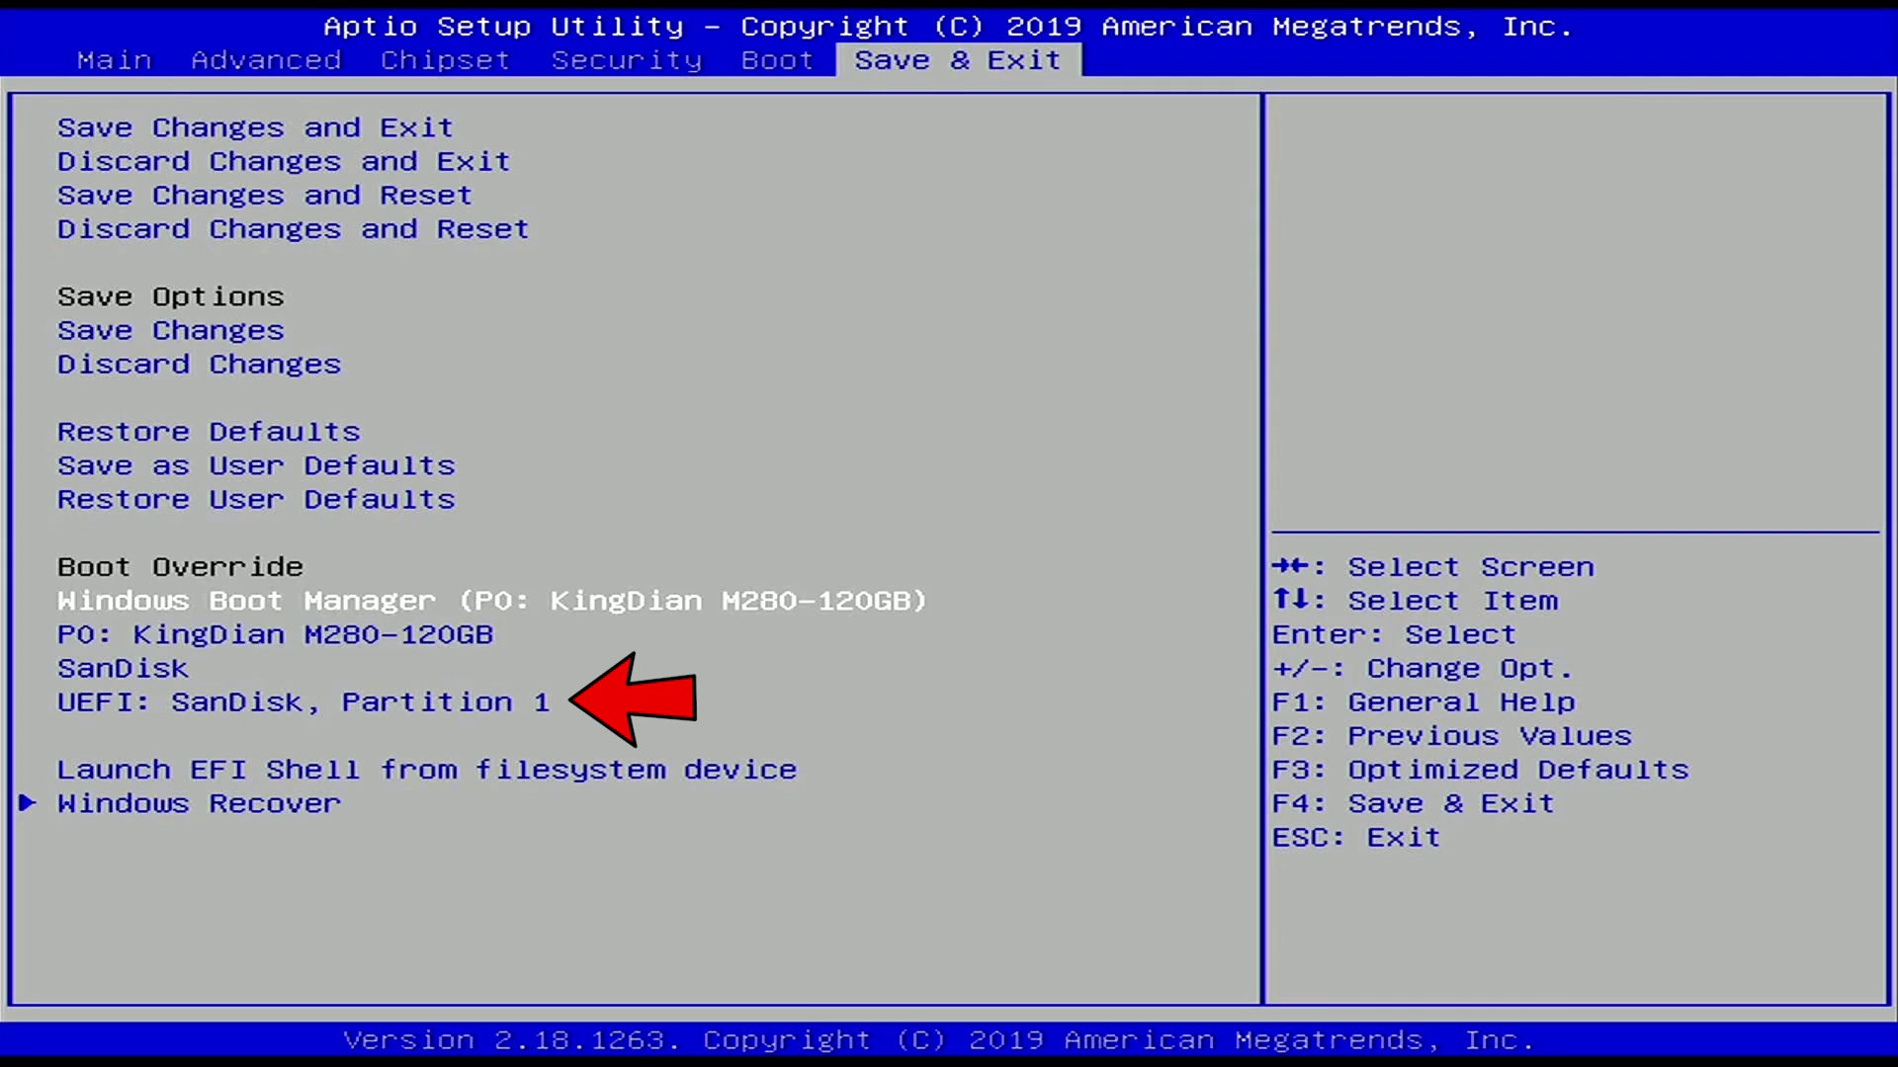
pyautogui.press('Down')
pyautogui.press('Down')
pyautogui.press('Down')
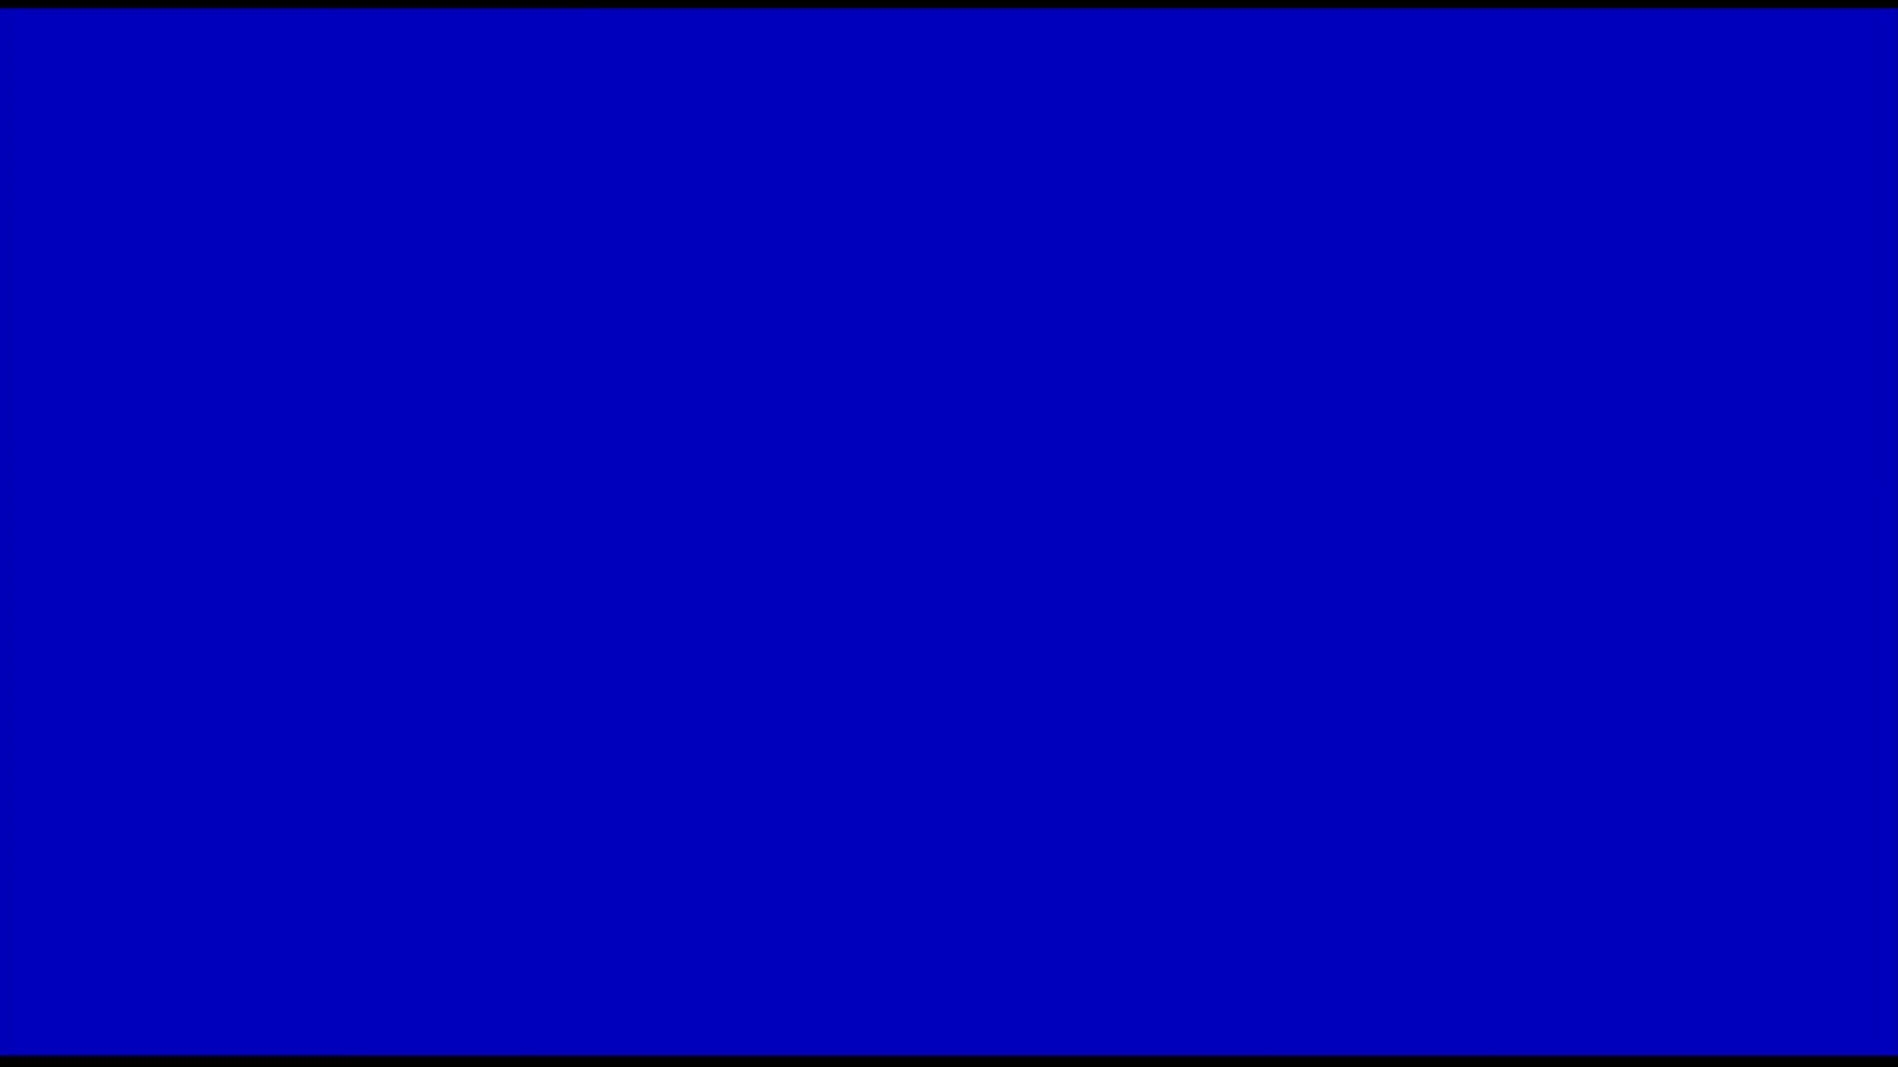
pyautogui.press('Escape')
pyautogui.press('Escape')
pyautogui.press('Left')
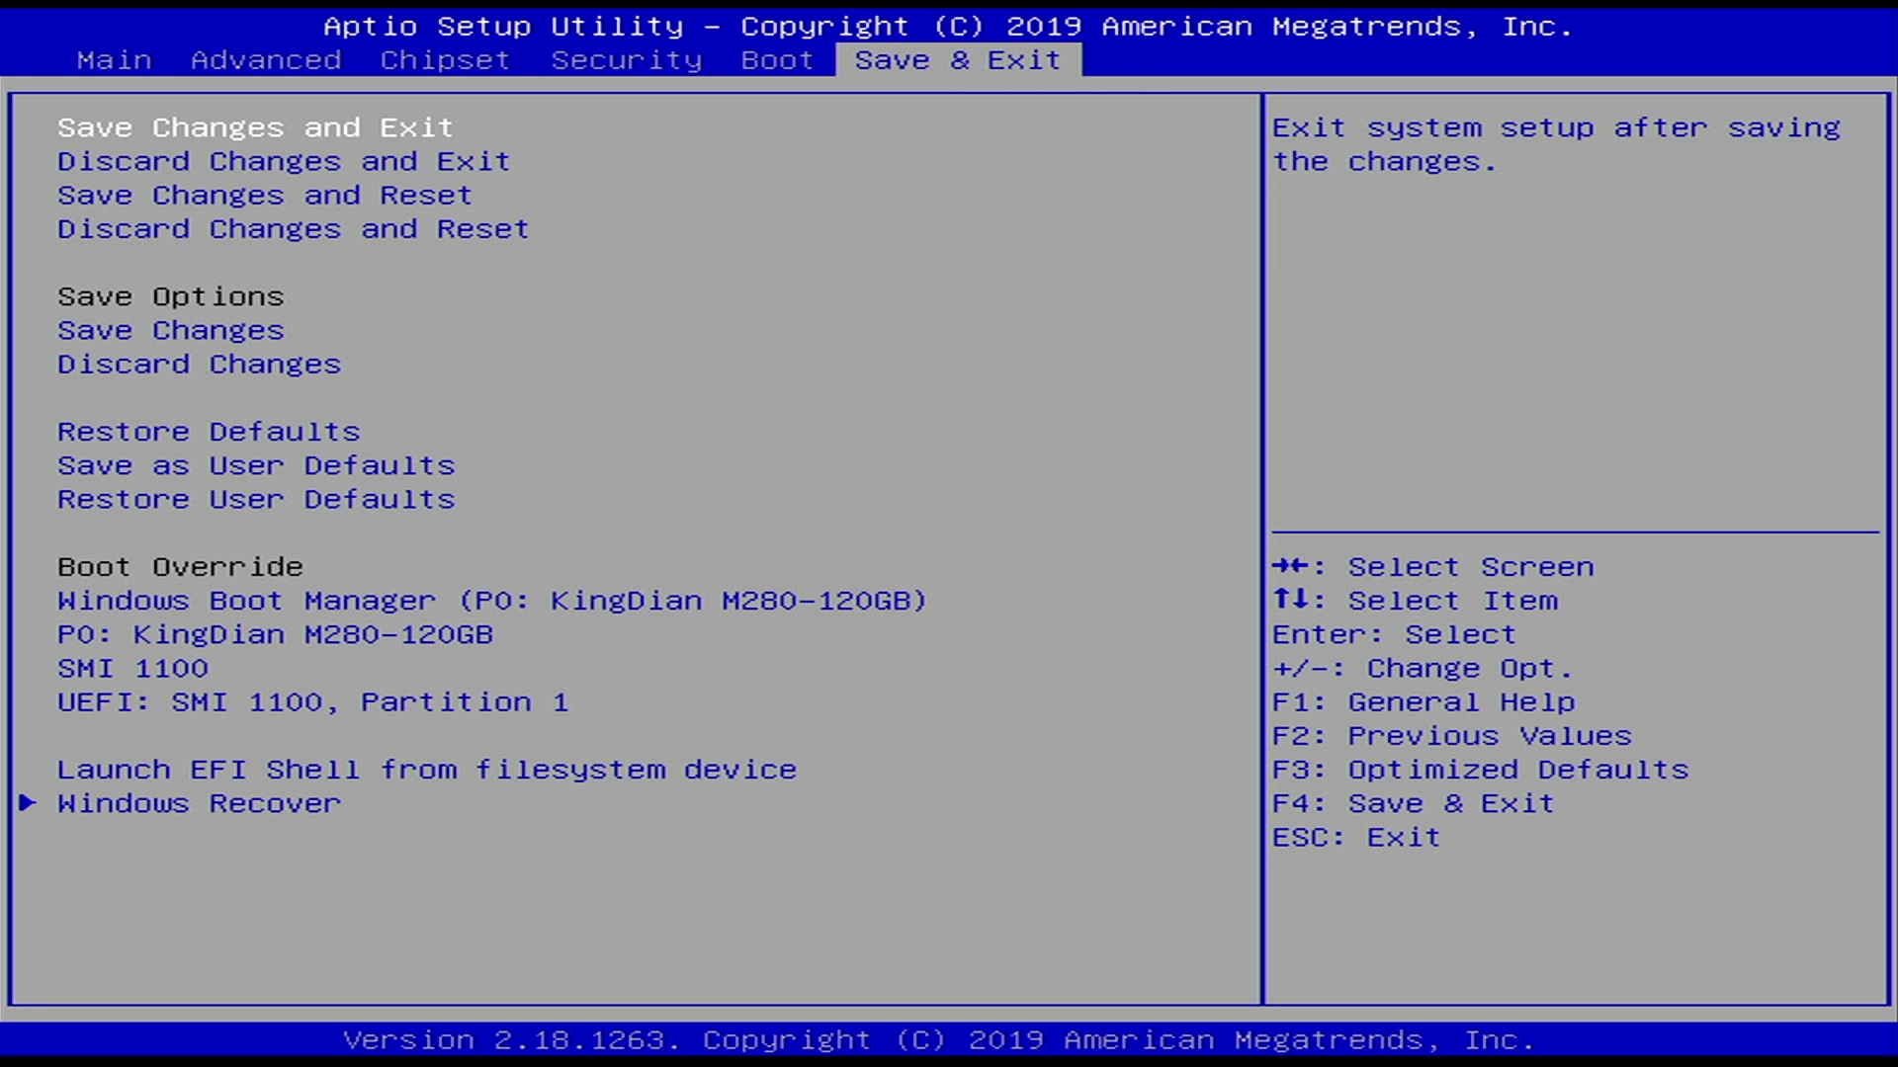
pyautogui.press('Down')
pyautogui.press('Down')
pyautogui.press('Down')
pyautogui.press('Down')
pyautogui.press('Down')
pyautogui.press('Down')
pyautogui.press('Down')
pyautogui.press('Down')
pyautogui.press('Down')
pyautogui.press('Down')
pyautogui.press('Down')
pyautogui.press('Down')
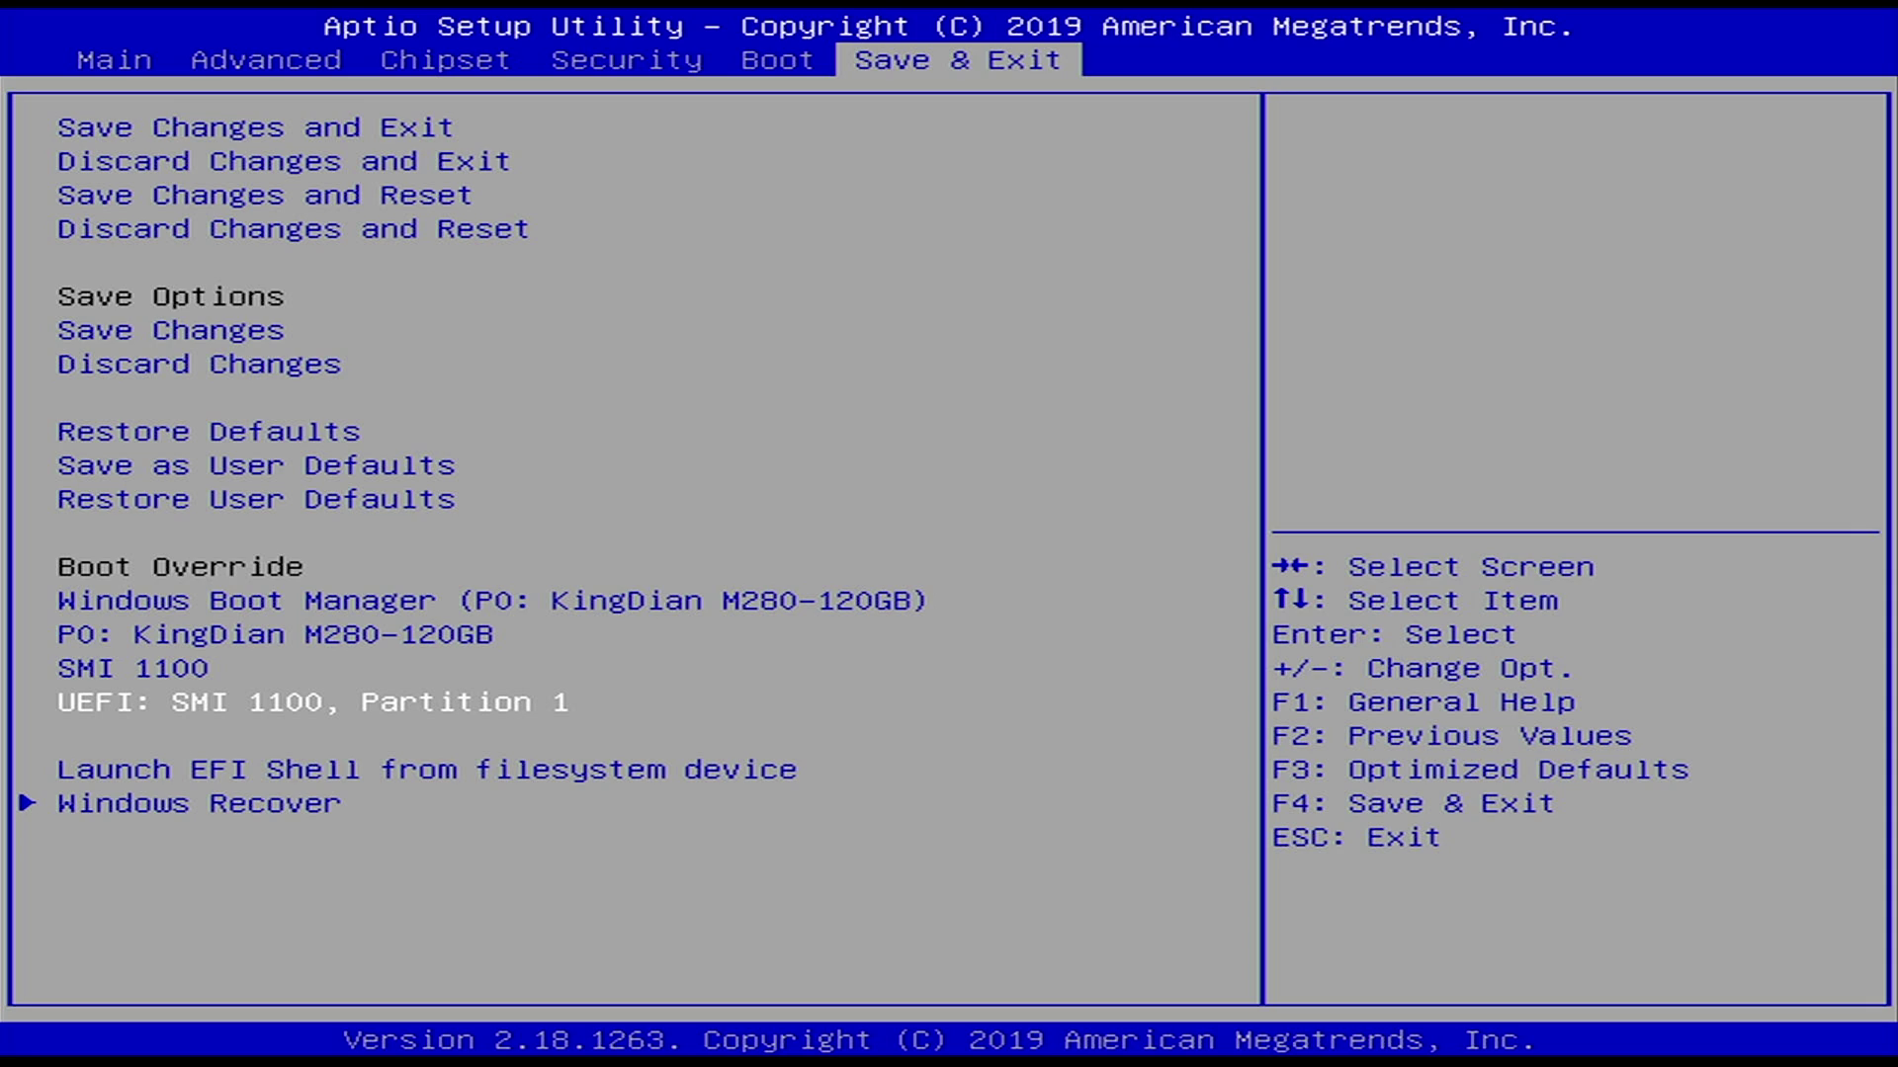
pyautogui.press('Return')
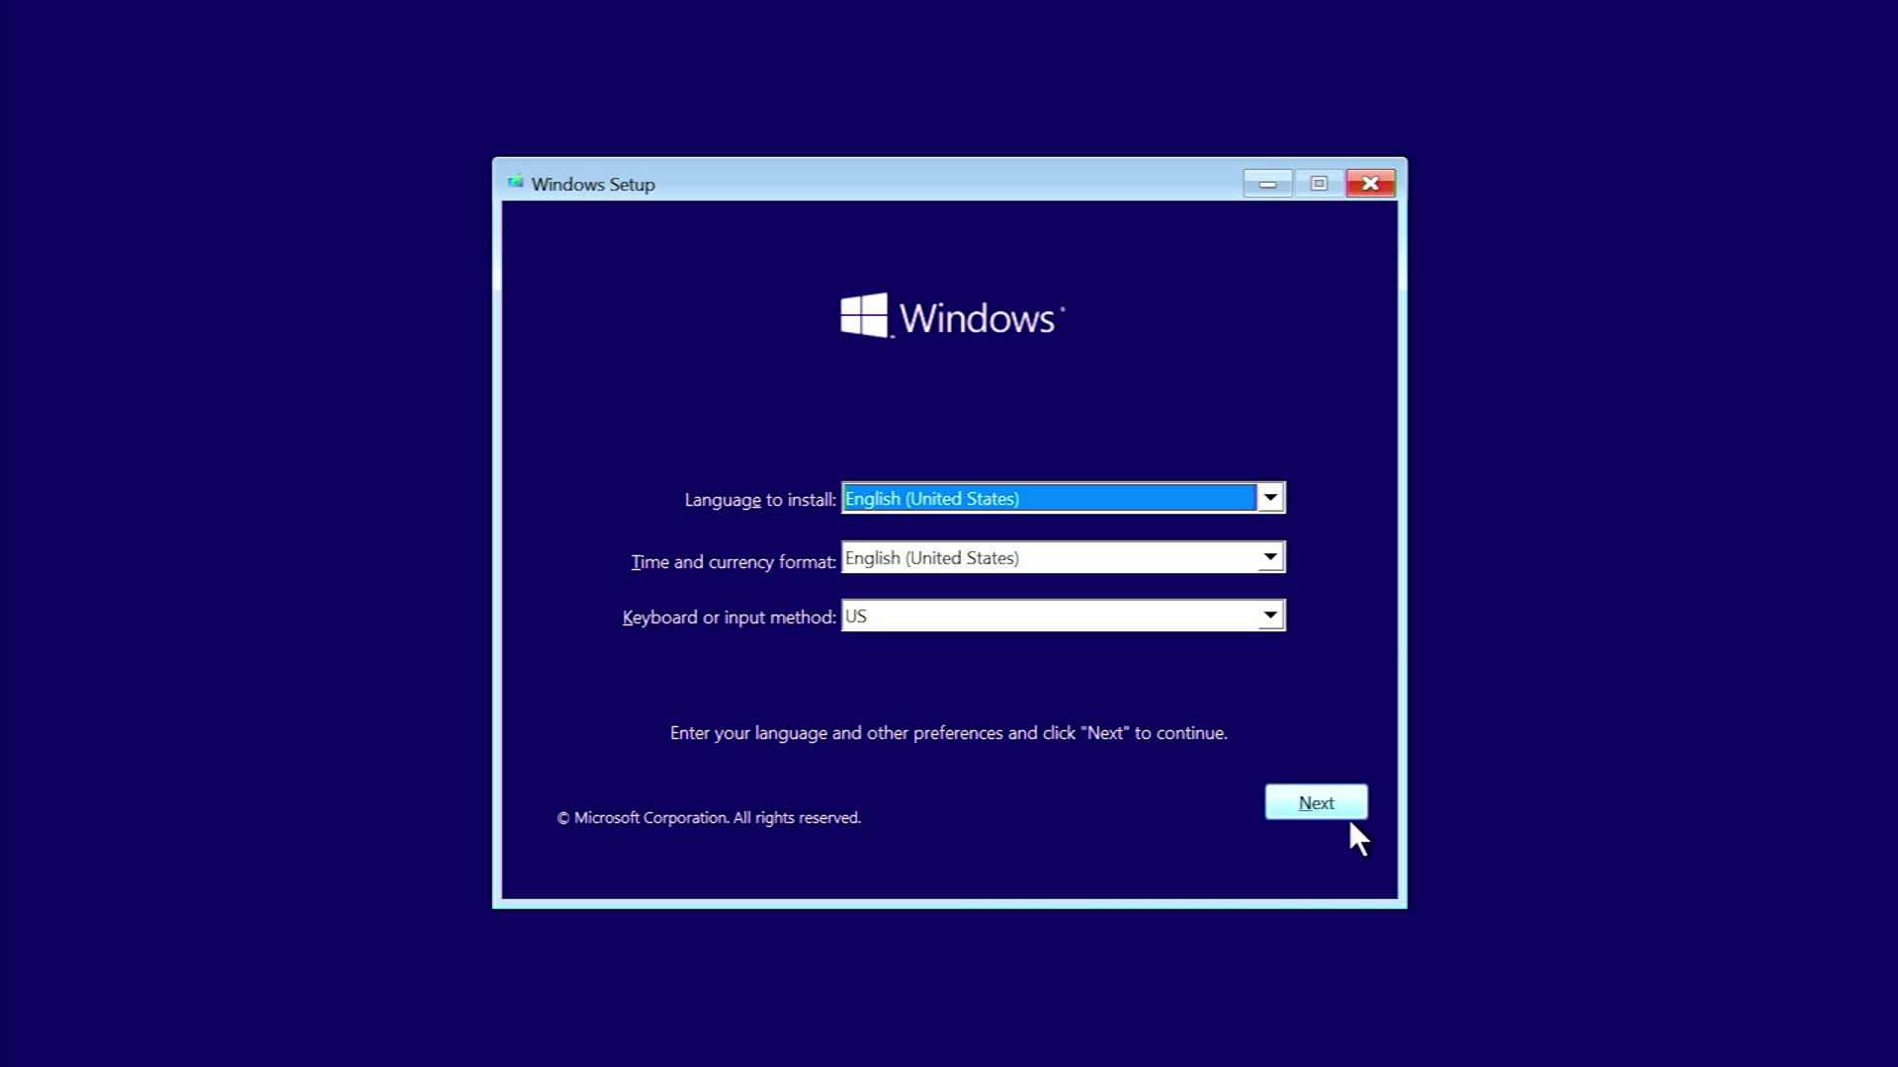
# - Begin a custom Windows 10 Pro installation without a product key, accepting the licence terms
pyautogui.click(1294, 804)
pyautogui.click(944, 524)
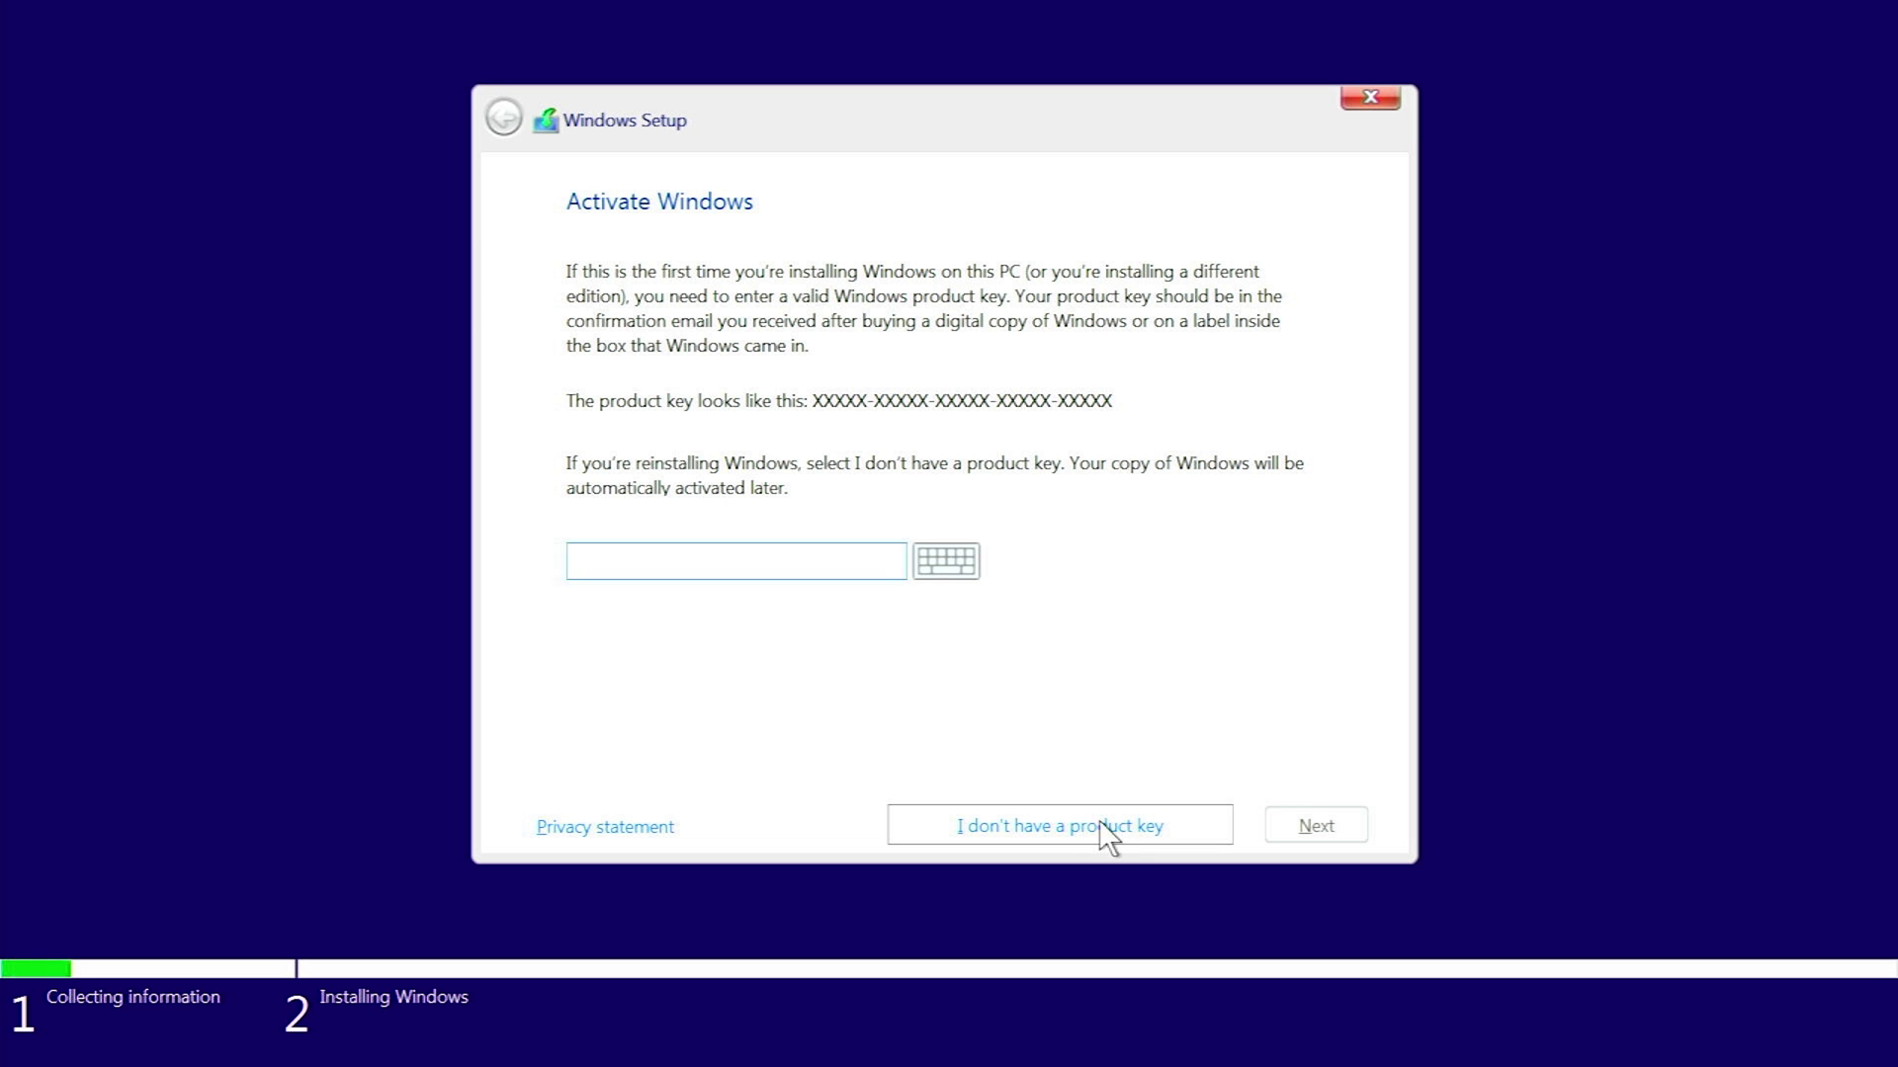
pyautogui.click(1100, 825)
pyautogui.click(638, 451)
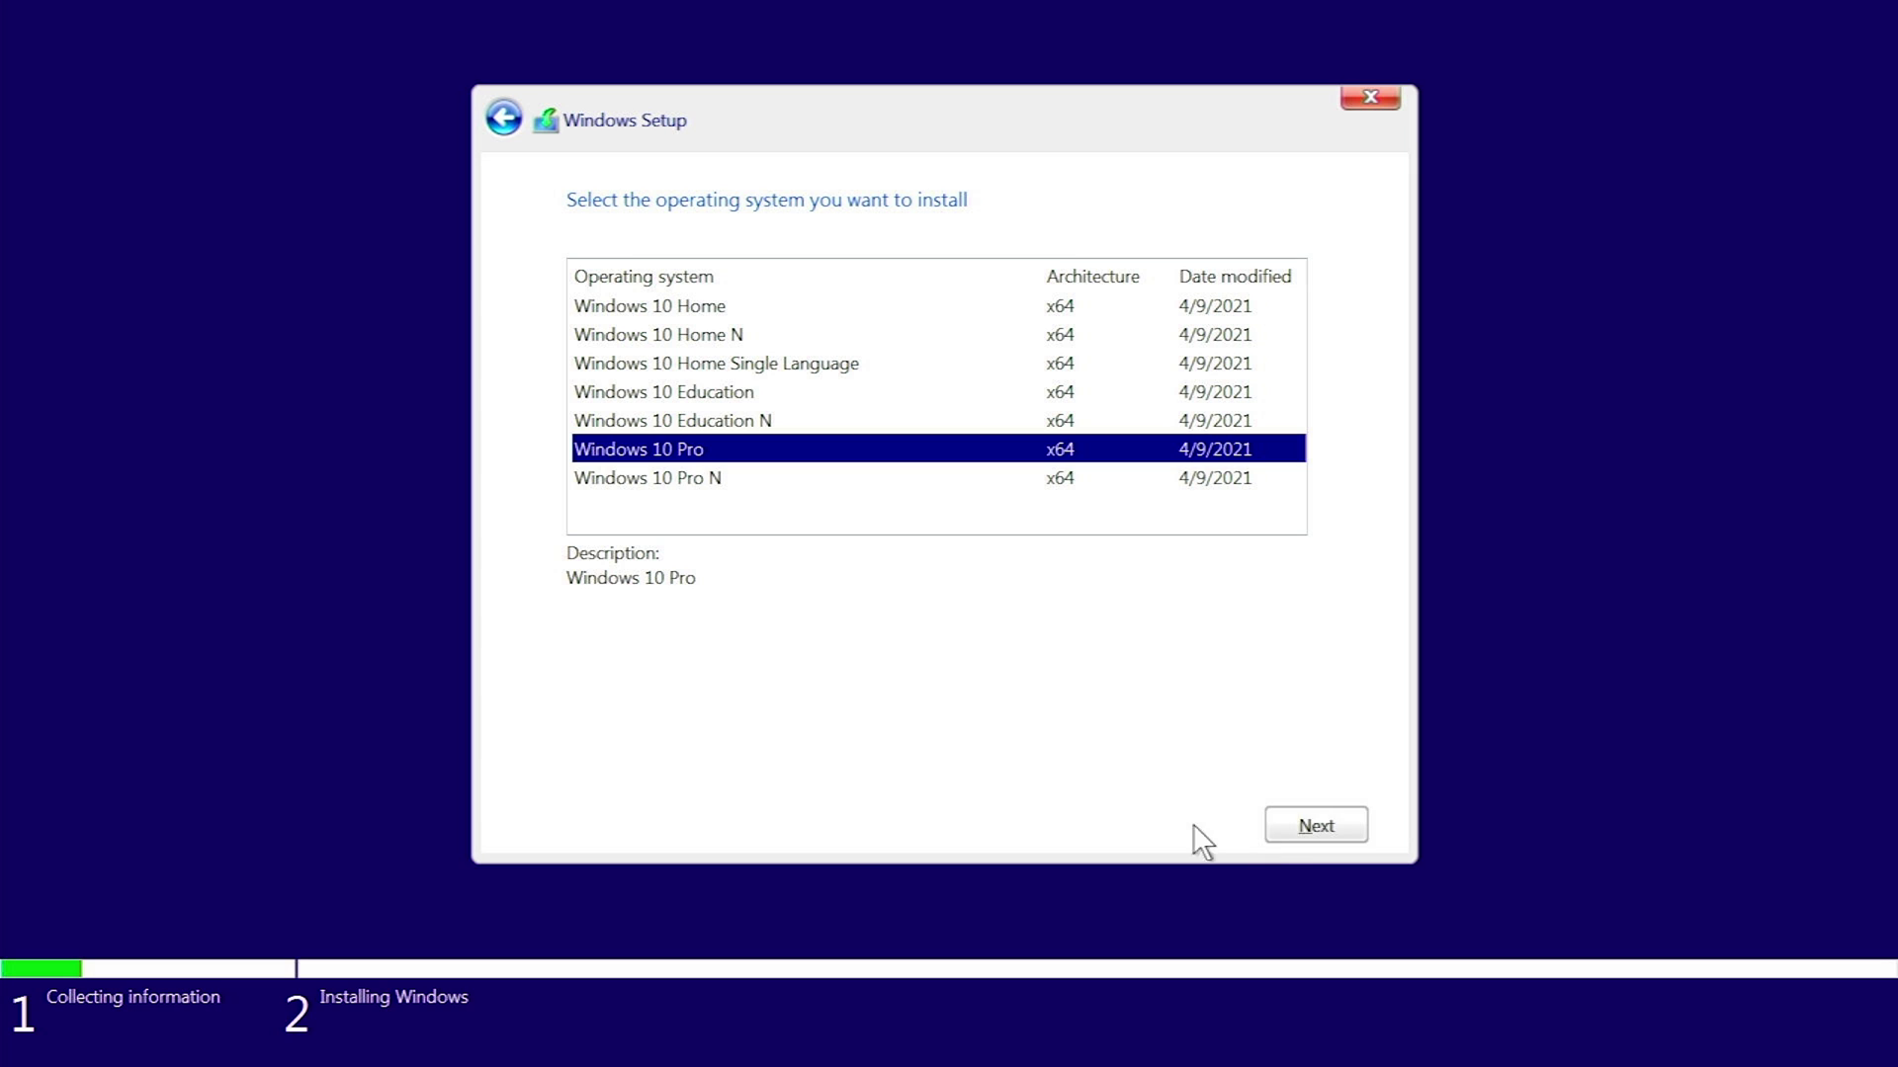
pyautogui.click(1295, 826)
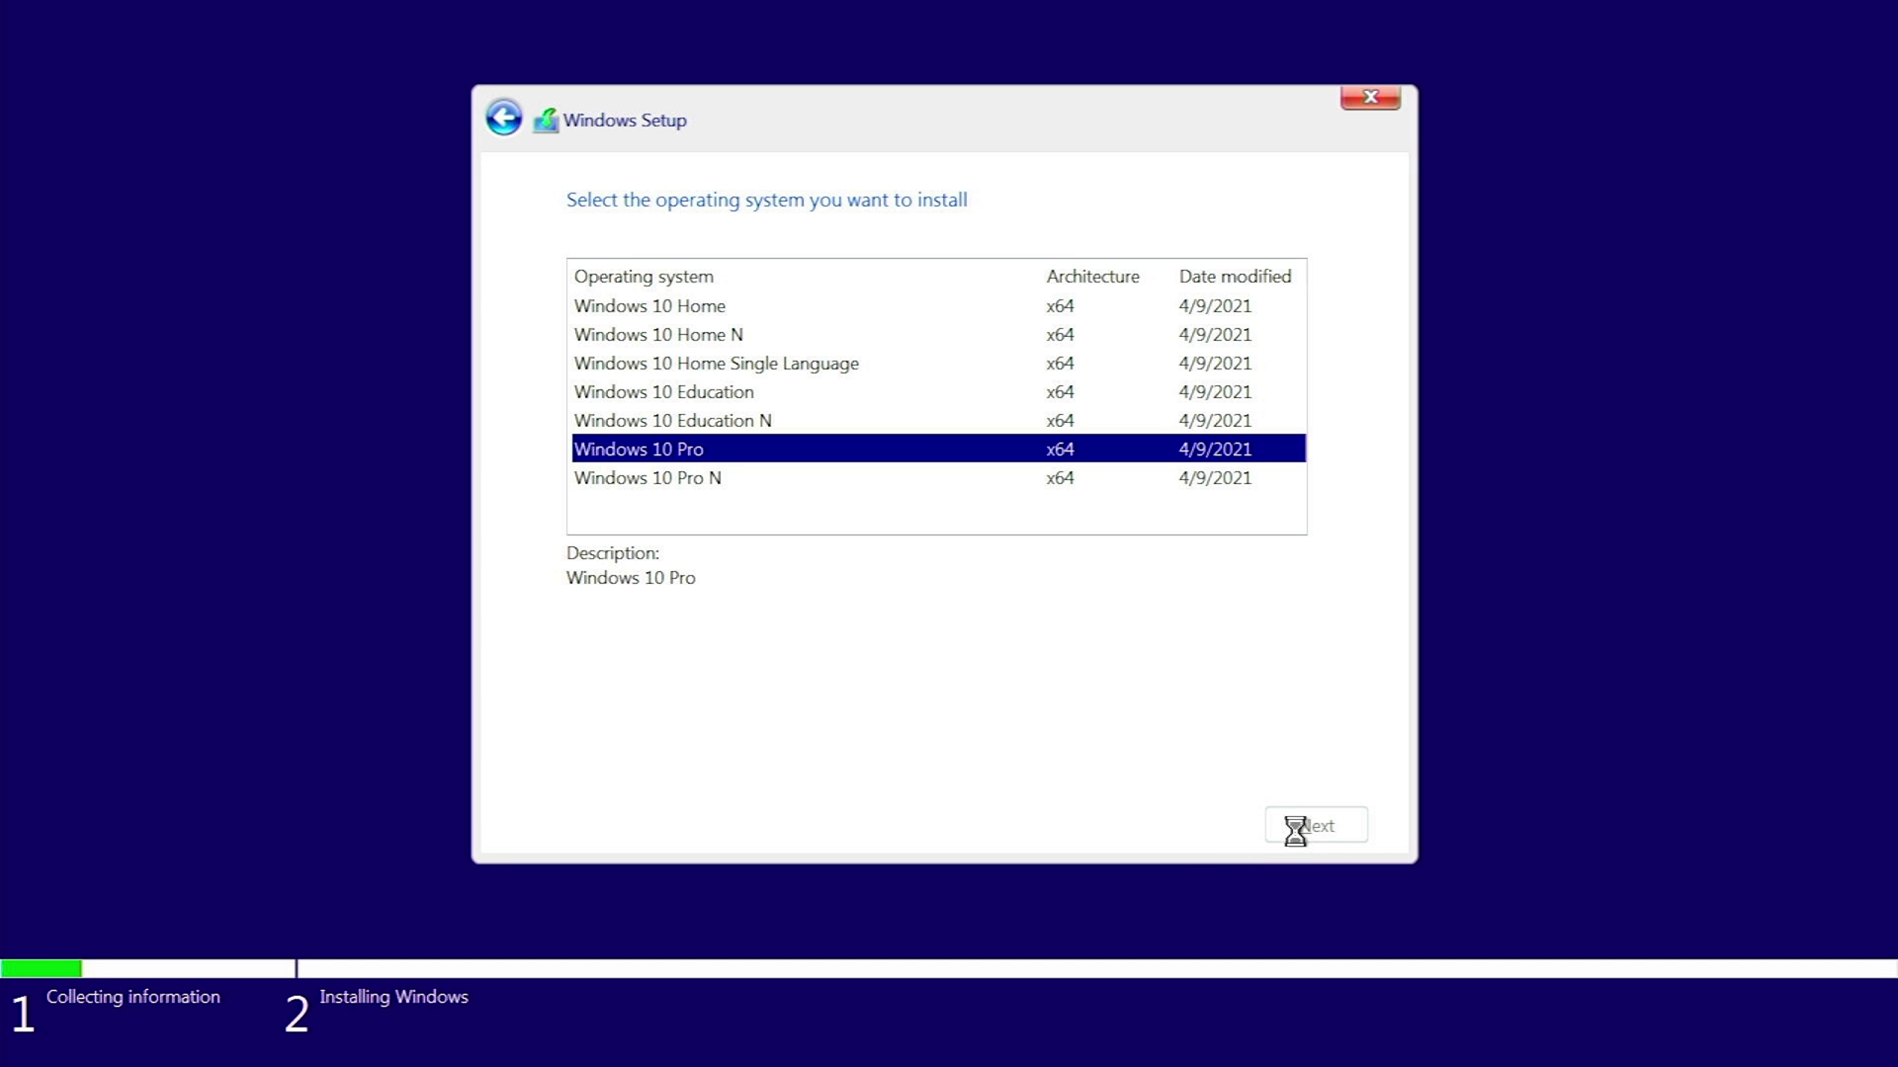
pyautogui.click(575, 748)
pyautogui.click(1301, 826)
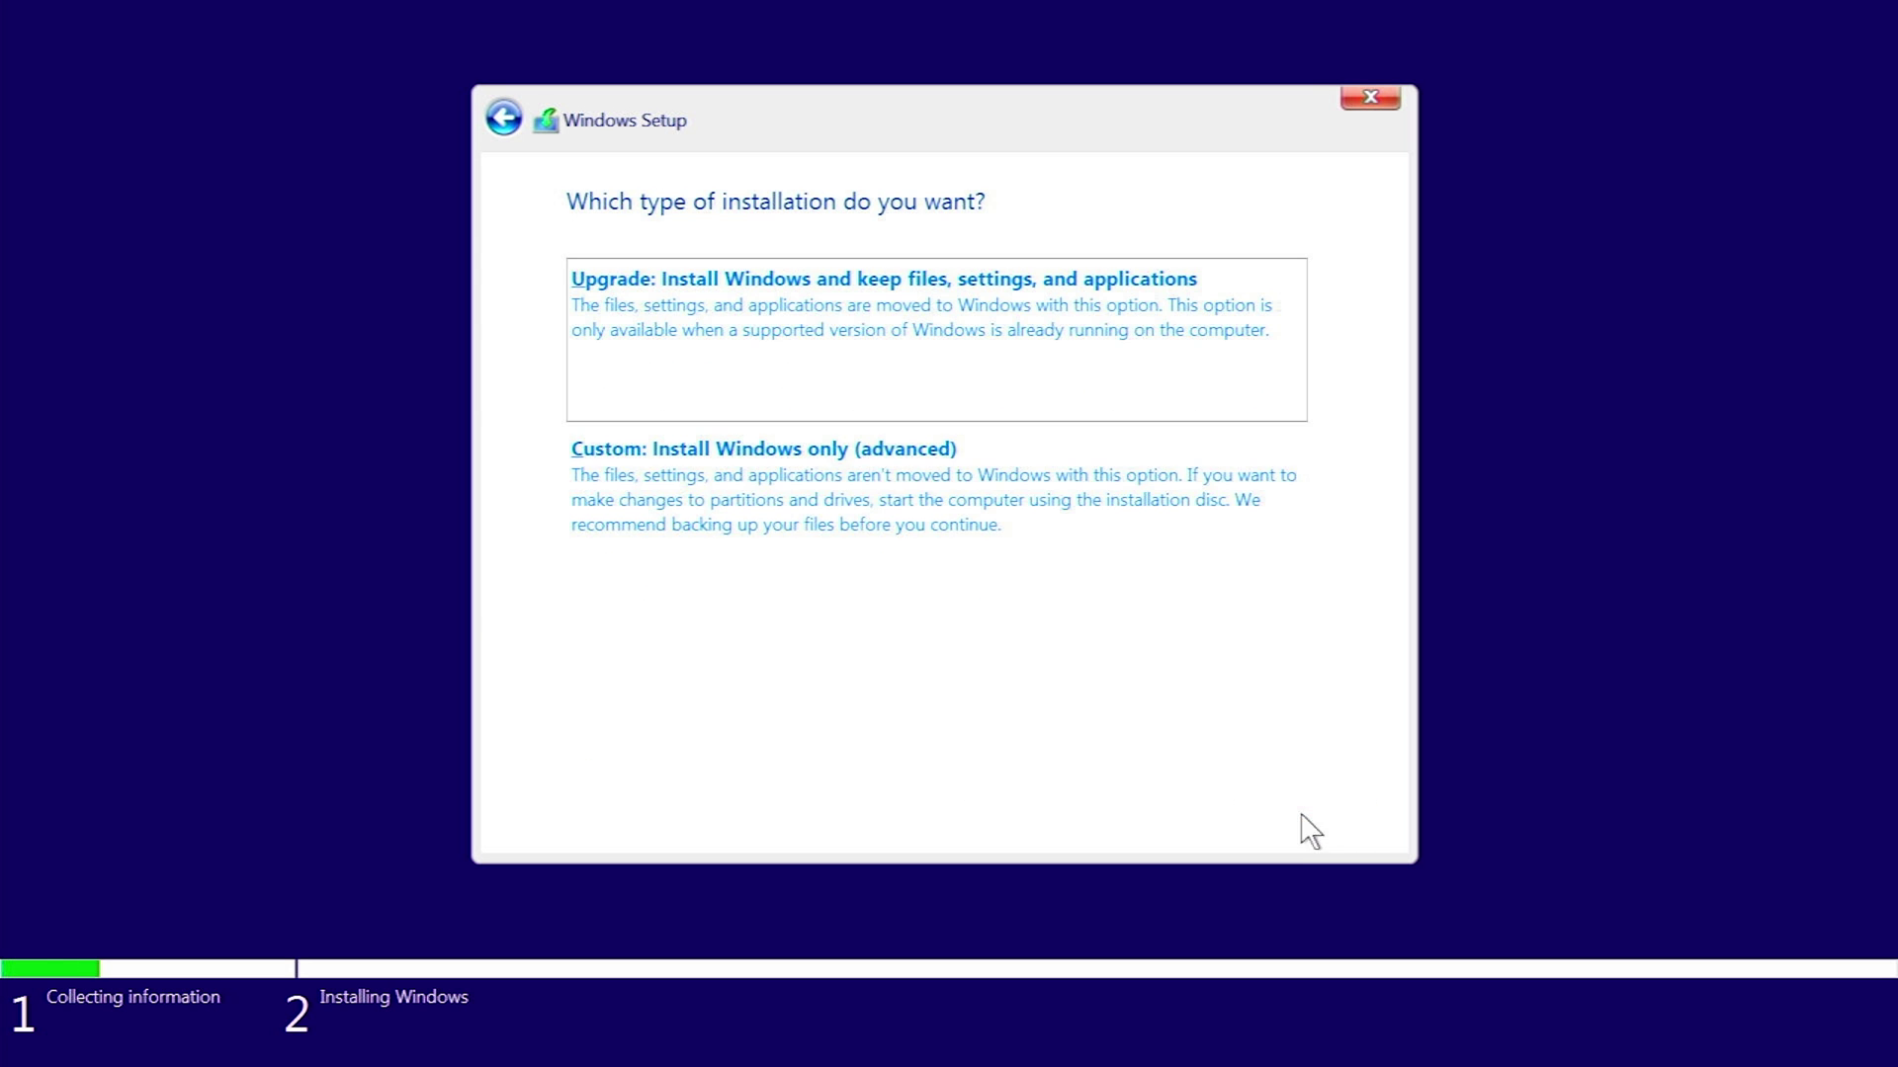
pyautogui.click(996, 506)
# - Delete the first partition and the 111.2 GB primary partition on Drive 0
pyautogui.click(826, 597)
pyautogui.click(1136, 689)
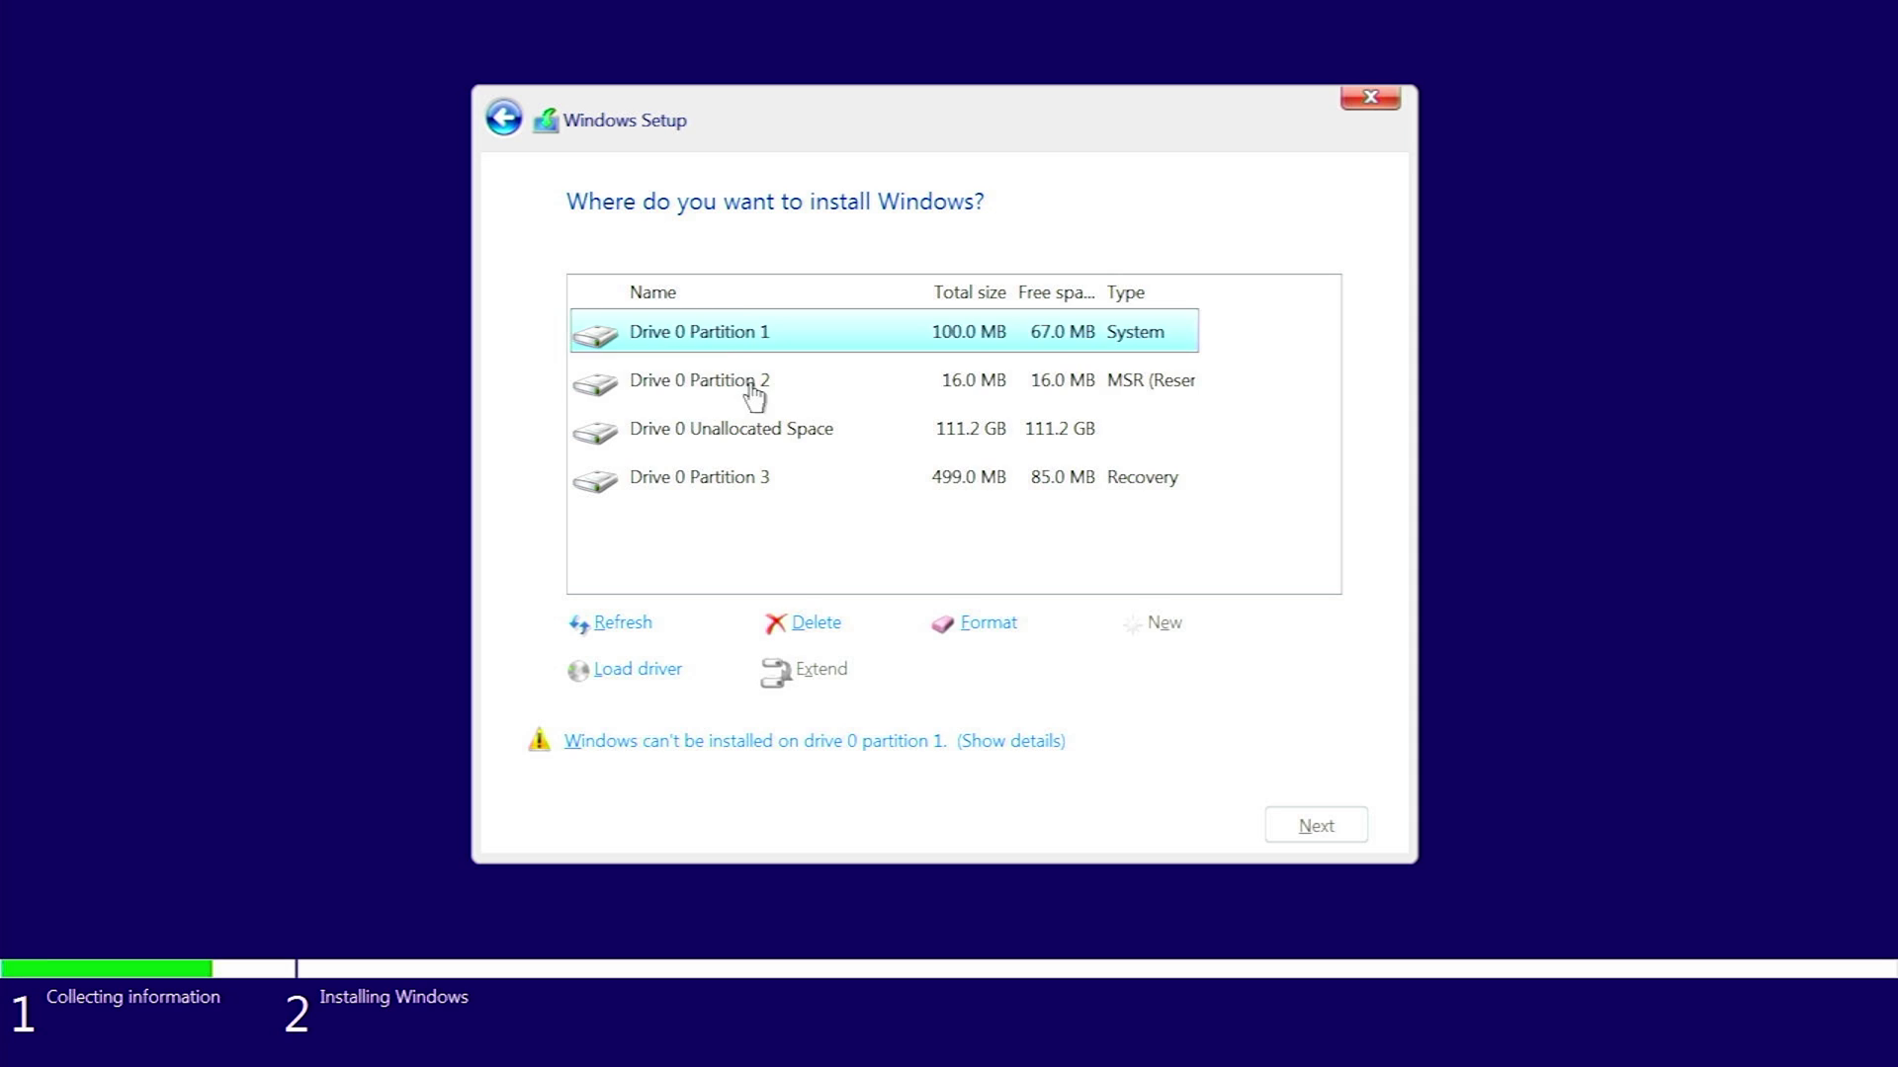
pyautogui.click(816, 622)
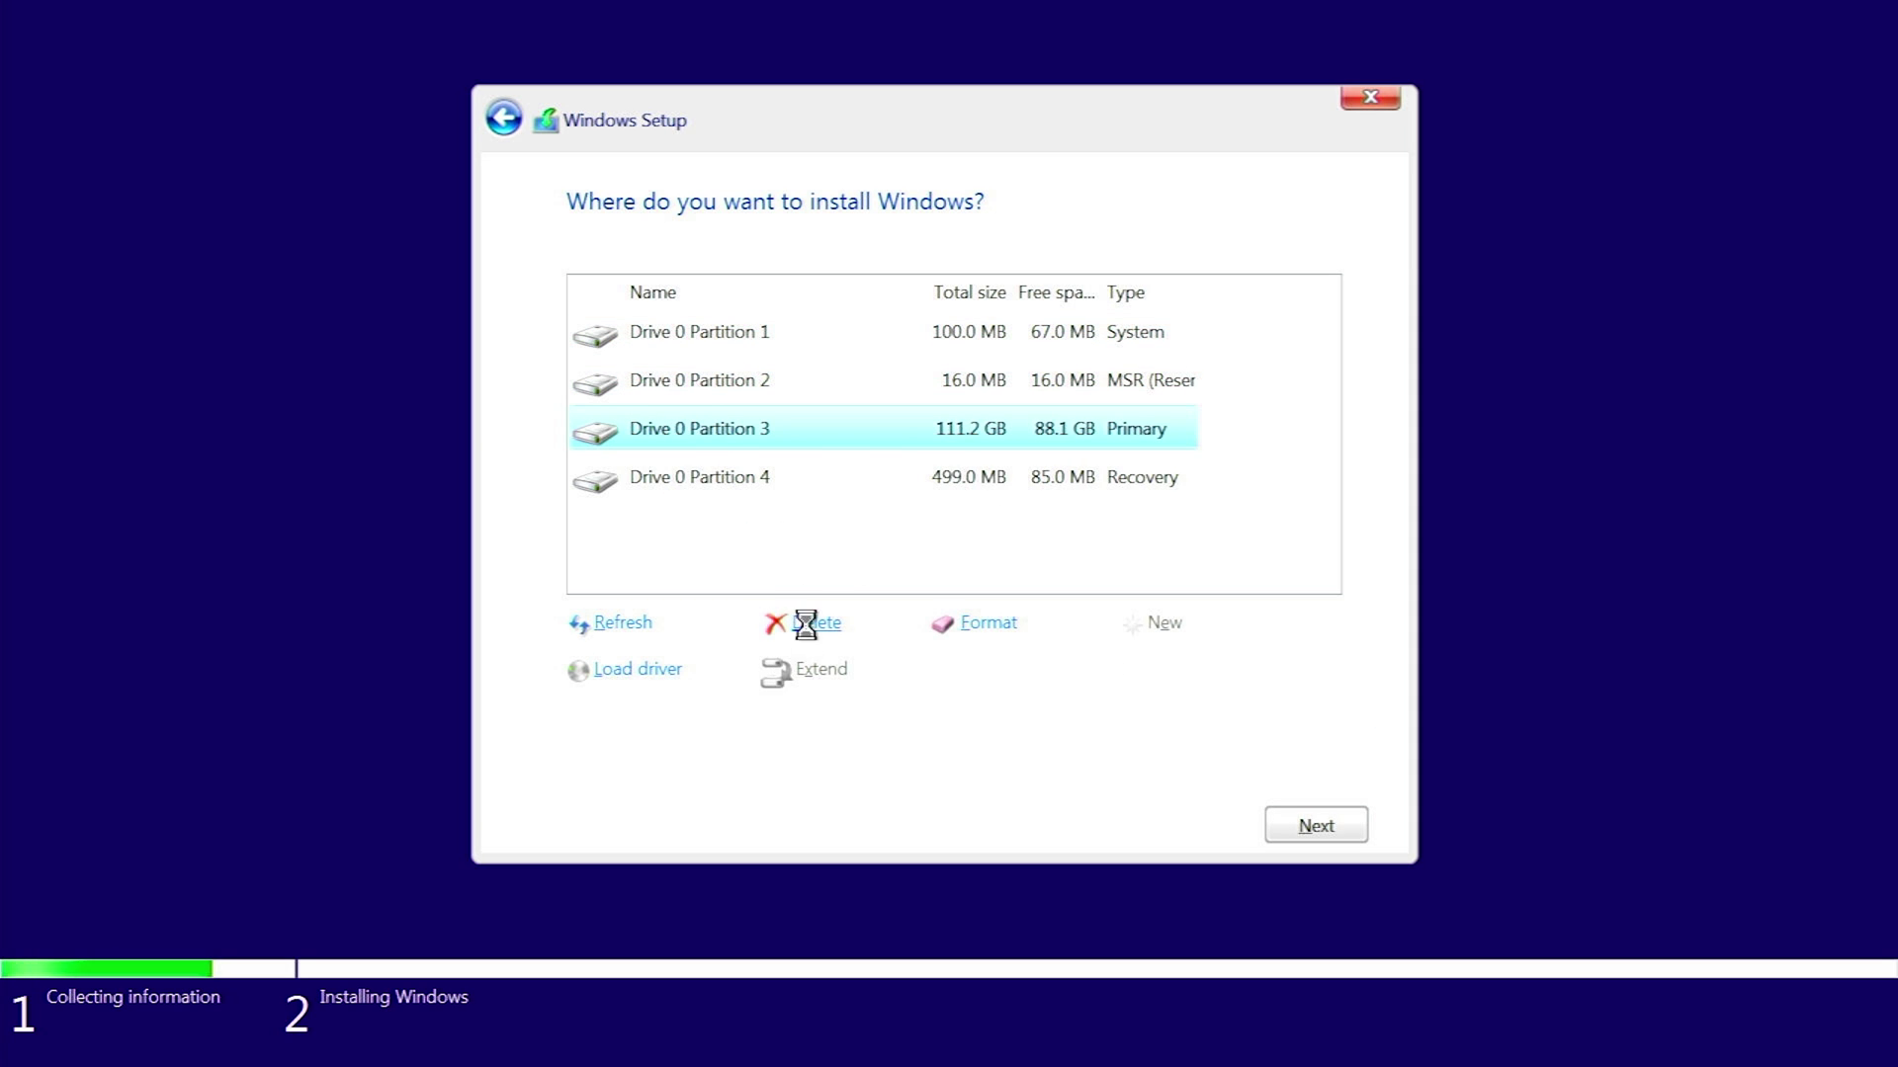
pyautogui.click(790, 637)
pyautogui.click(1134, 682)
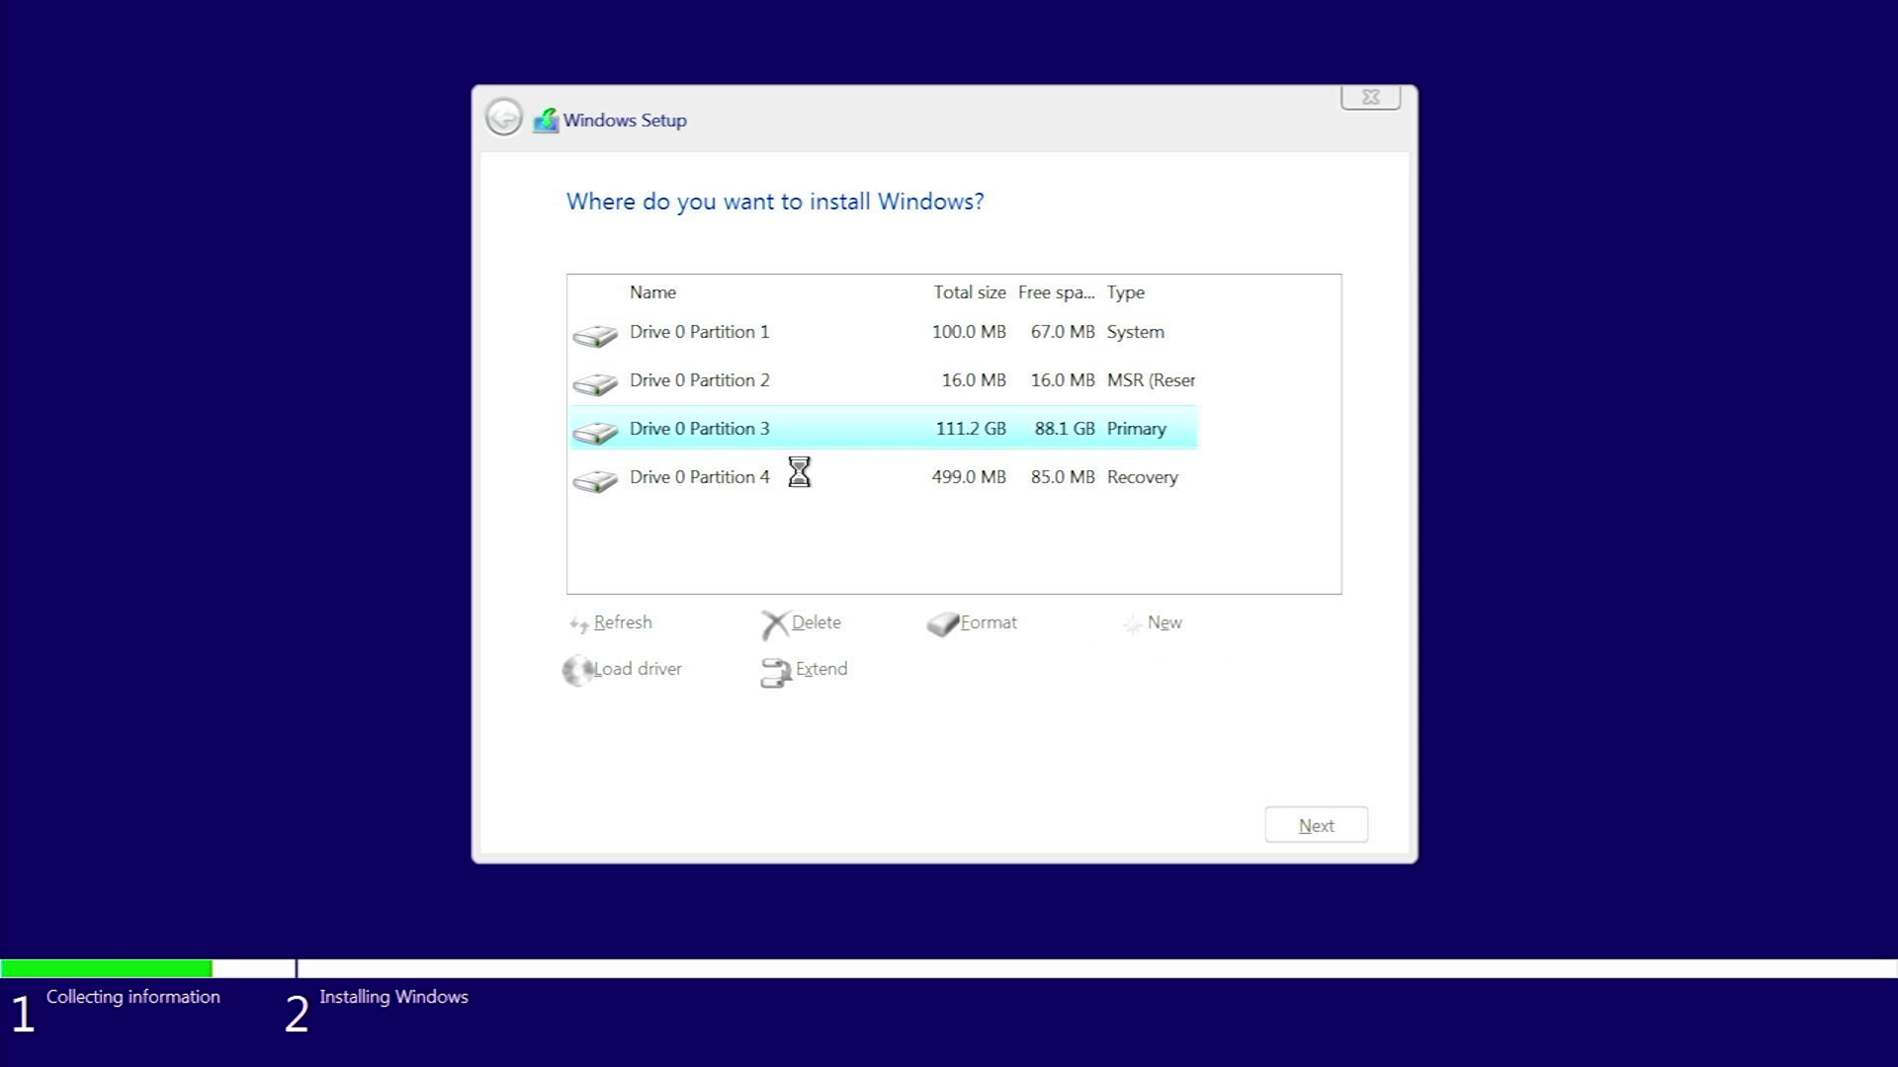
# - Delete the MSR, 100 MB system and 499 MB recovery partitions, leaving 111.8 GB unallocated
pyautogui.click(760, 387)
pyautogui.click(809, 625)
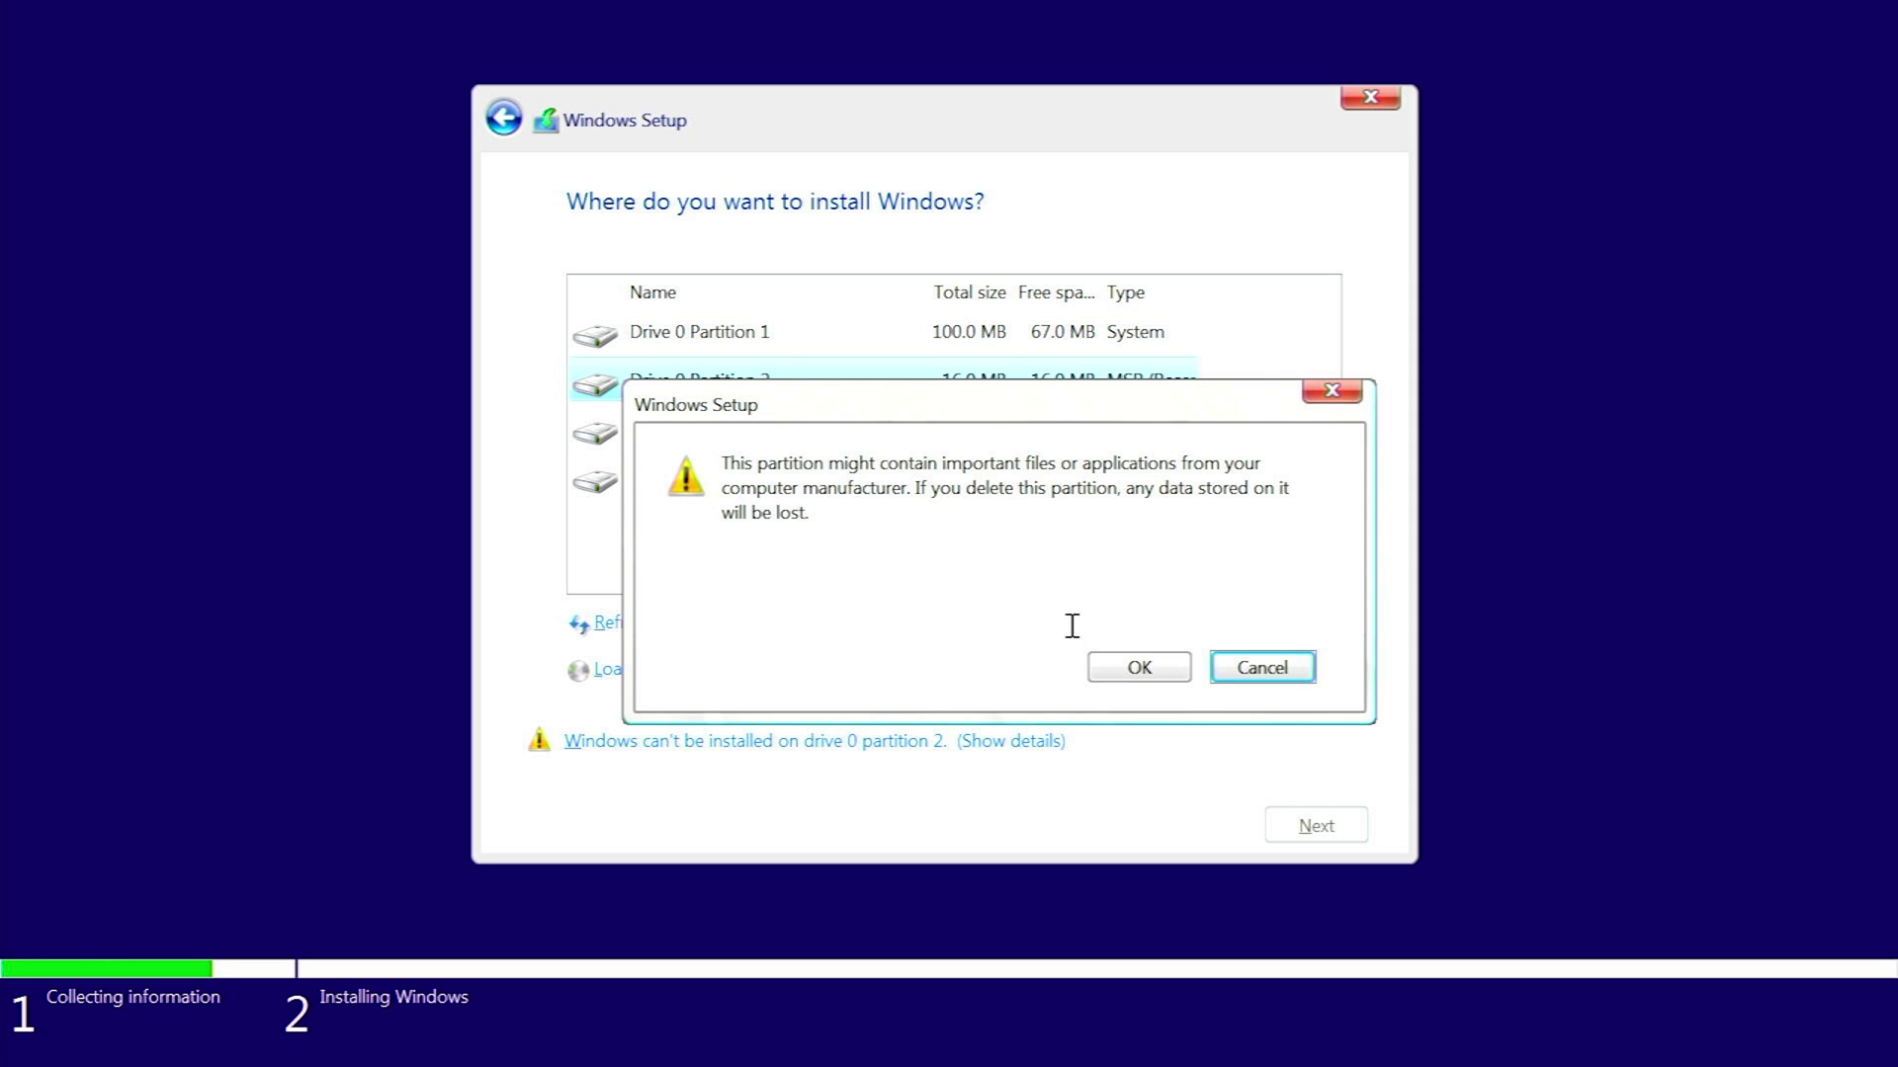
pyautogui.click(1109, 668)
pyautogui.click(805, 621)
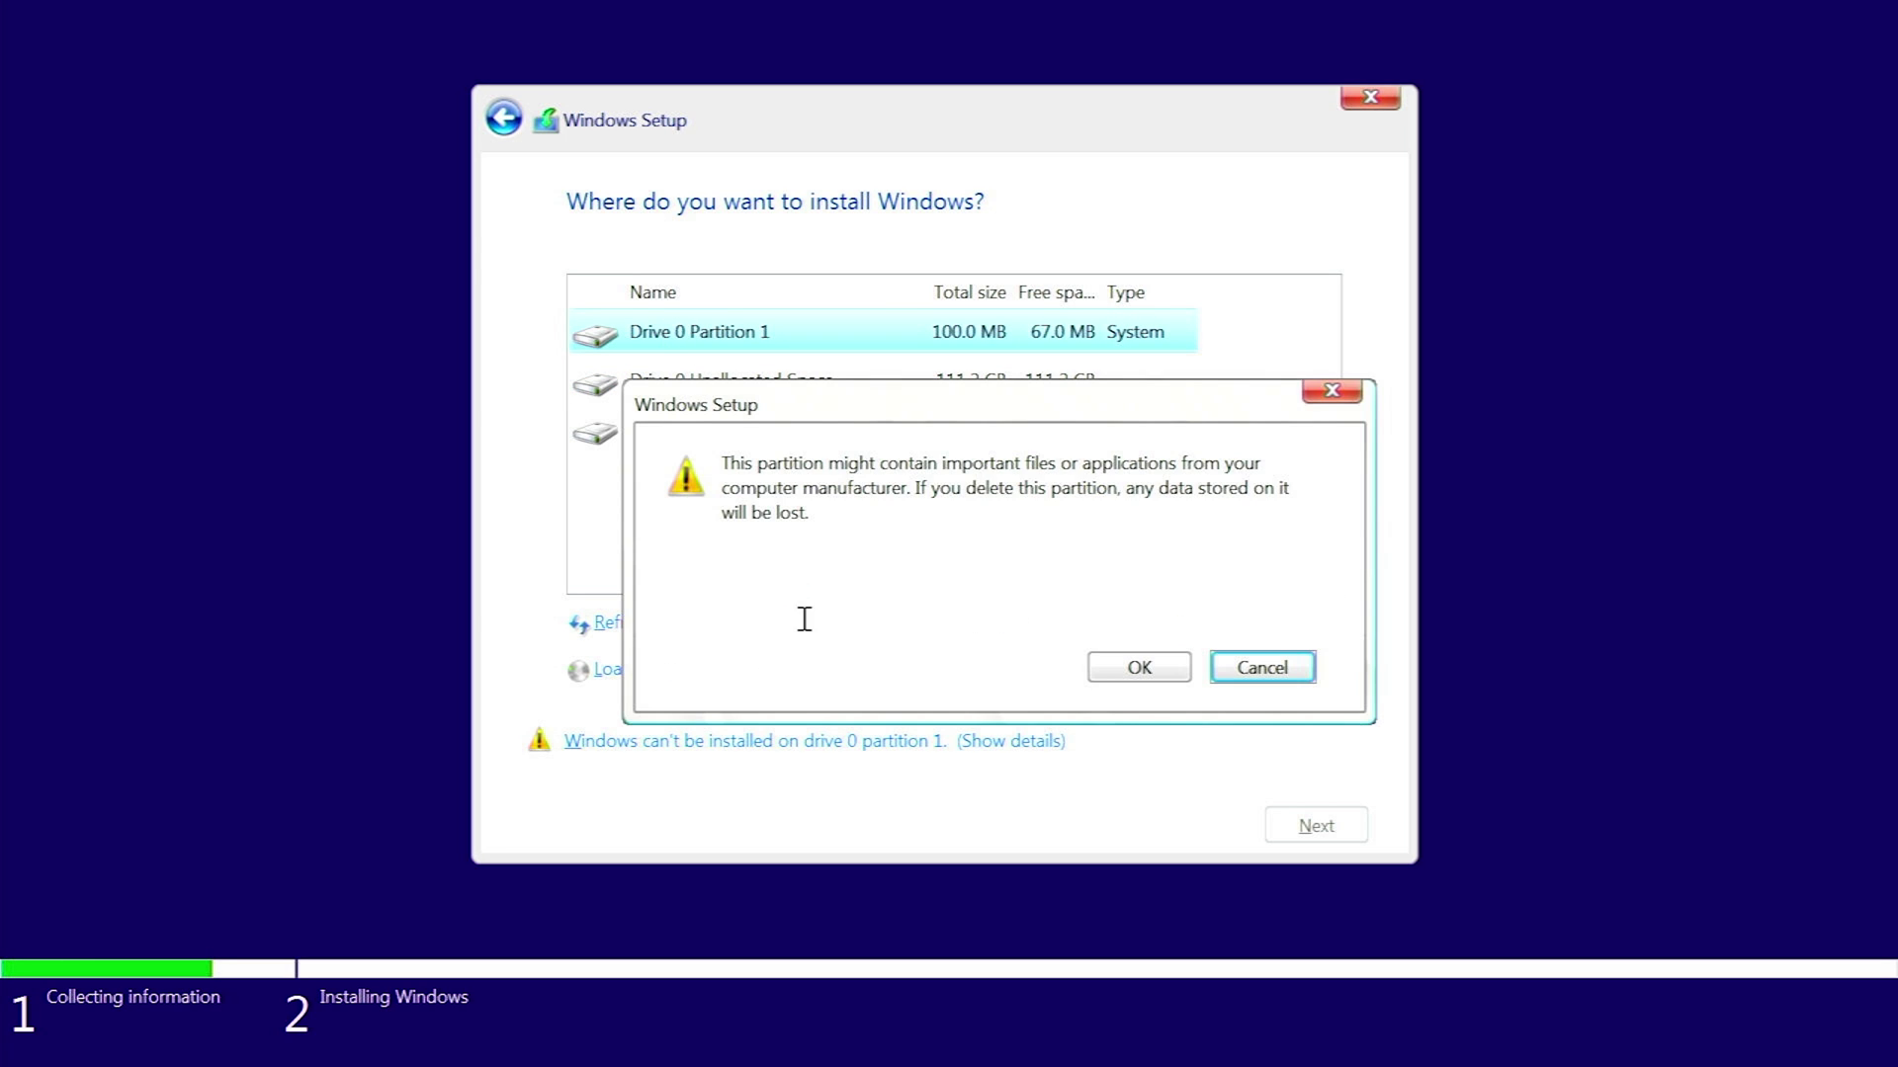
pyautogui.click(1116, 664)
pyautogui.click(728, 381)
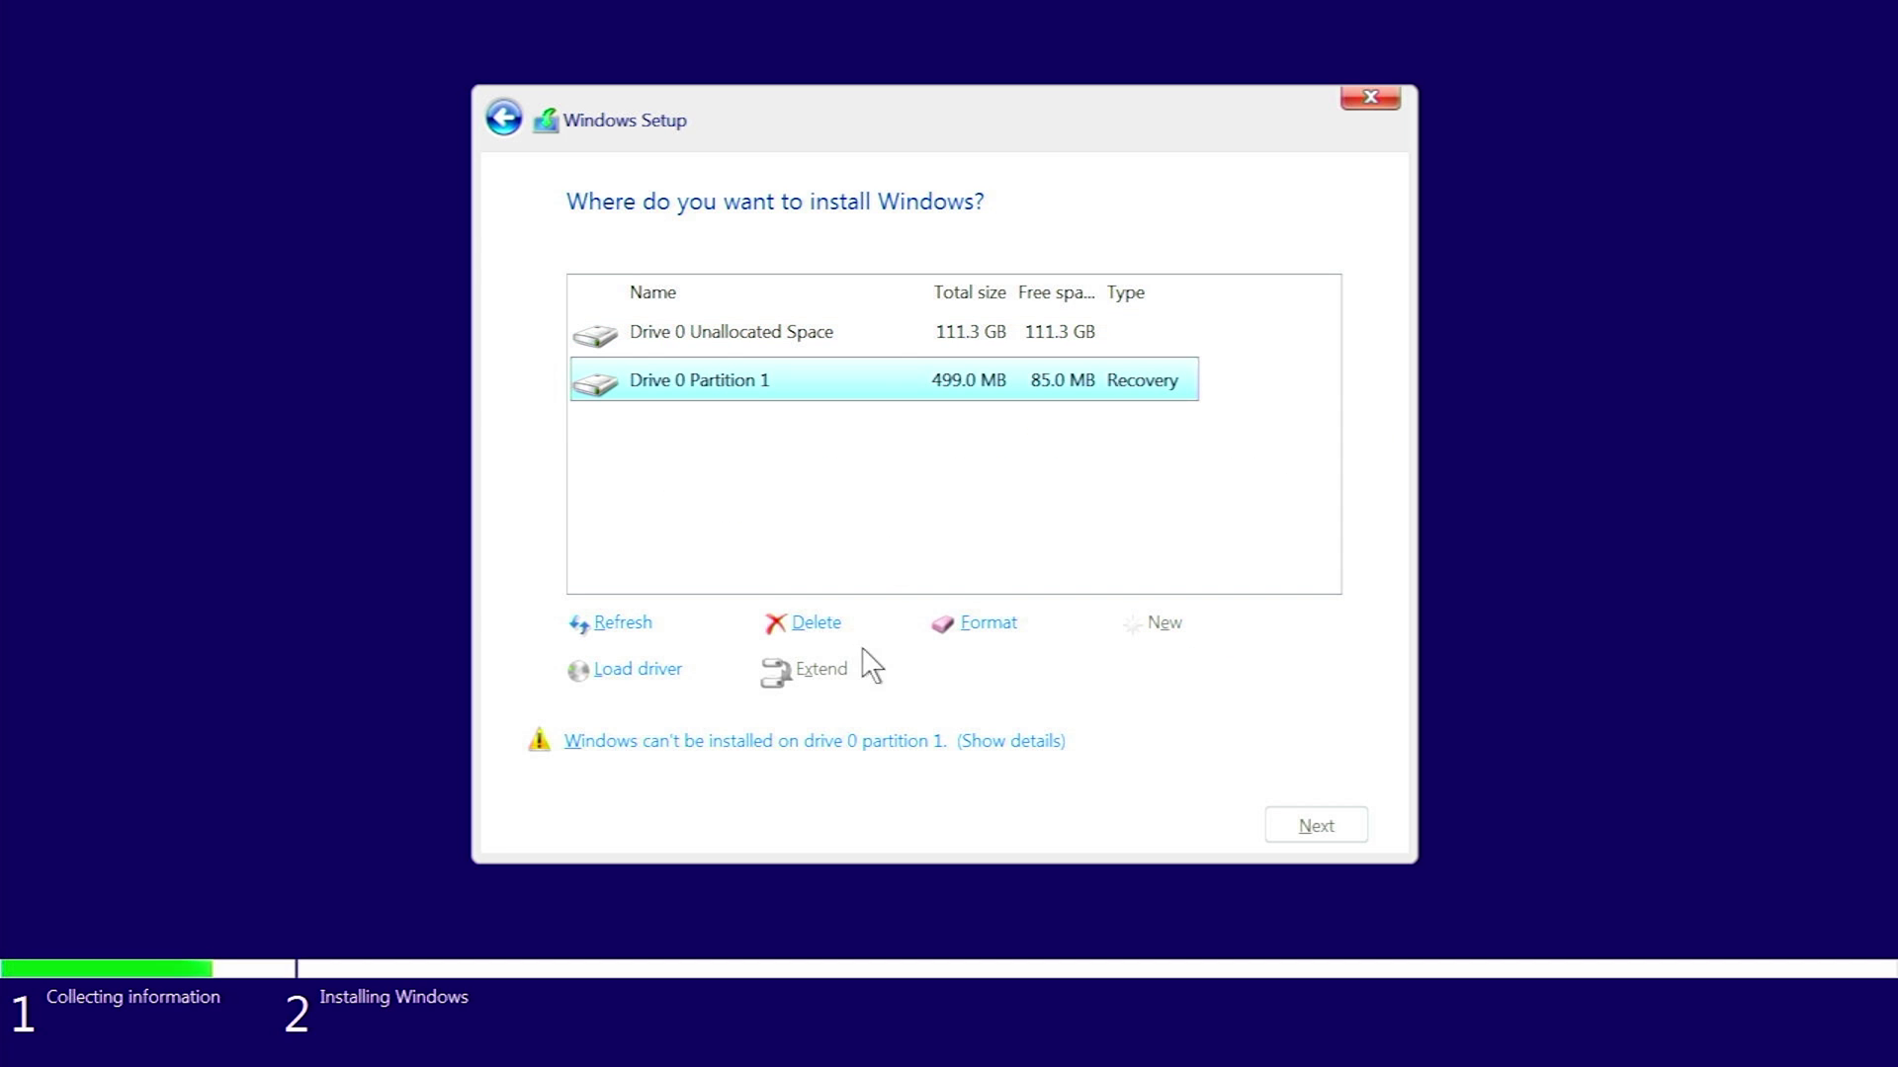
pyautogui.click(805, 623)
pyautogui.click(1002, 597)
pyautogui.click(1097, 656)
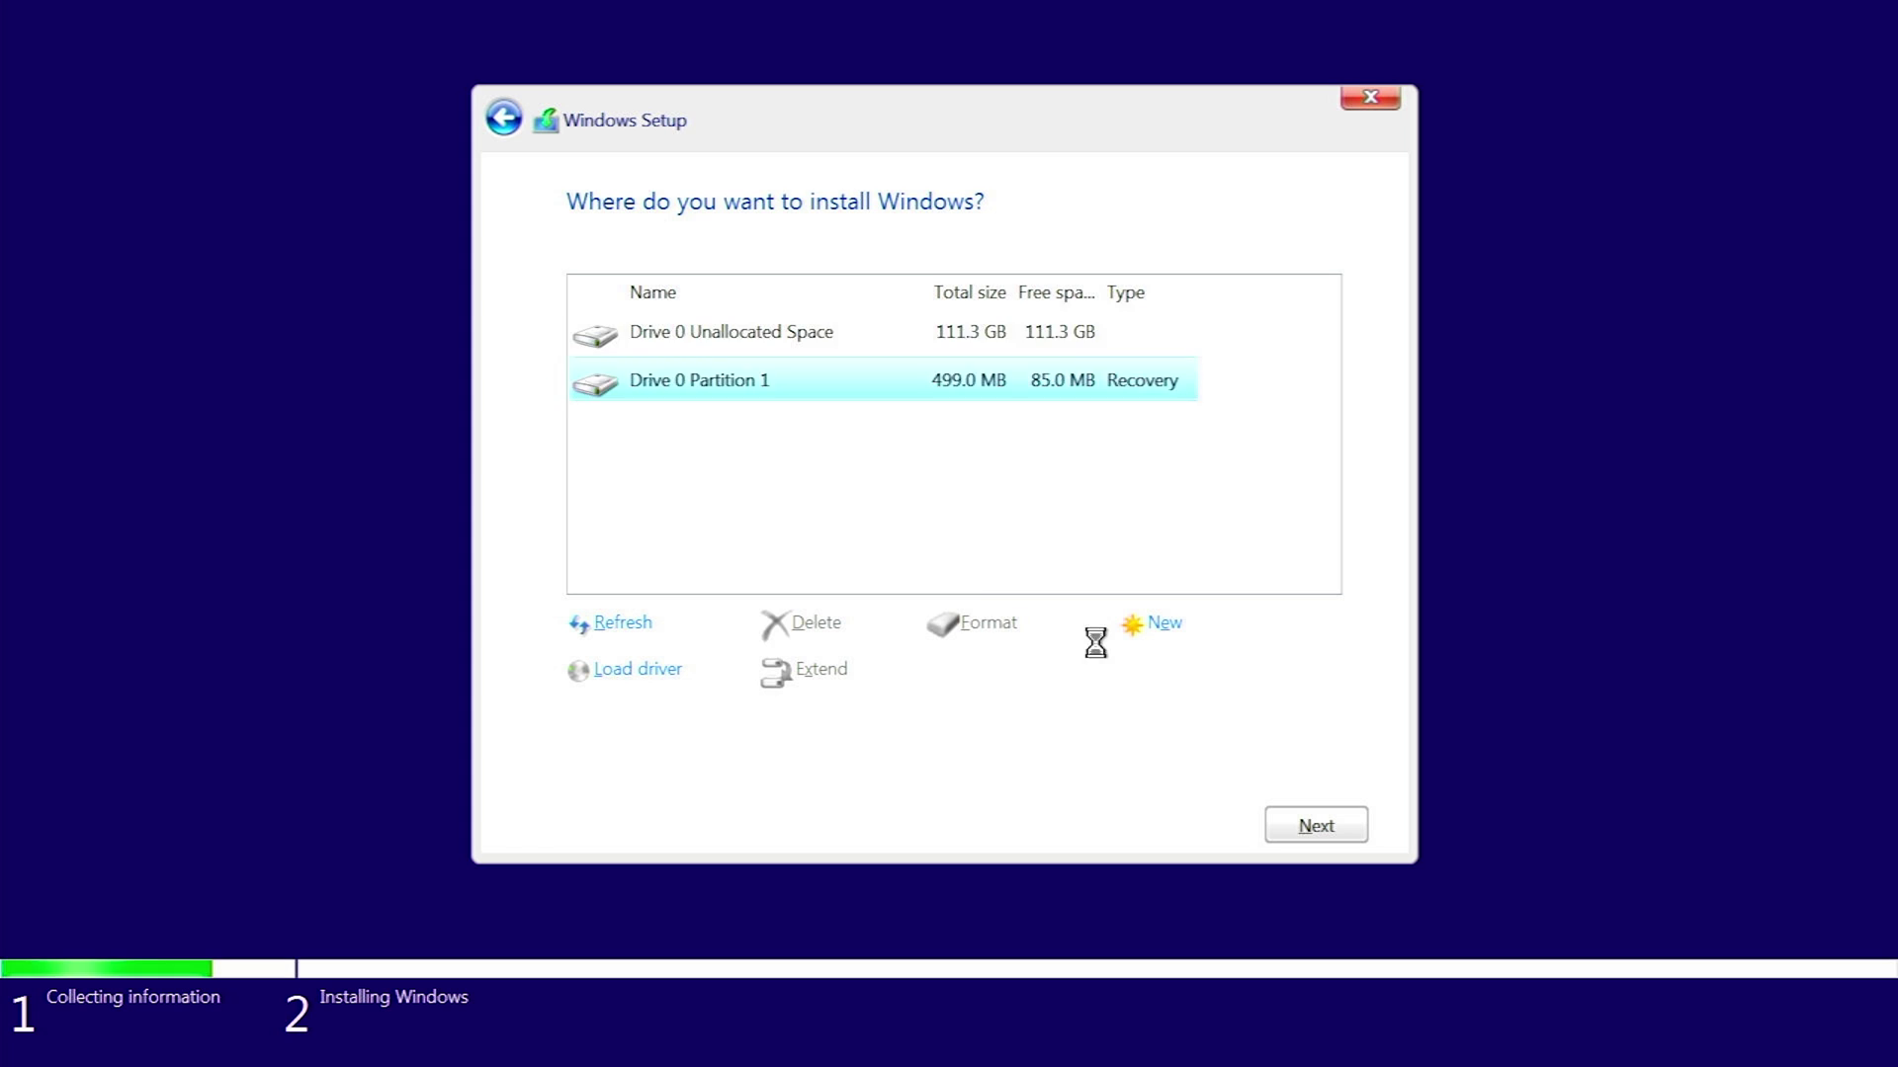
# - Create a new 57236 MB partition in the unallocated space and accept the extra system partitions notice
pyautogui.click(1154, 624)
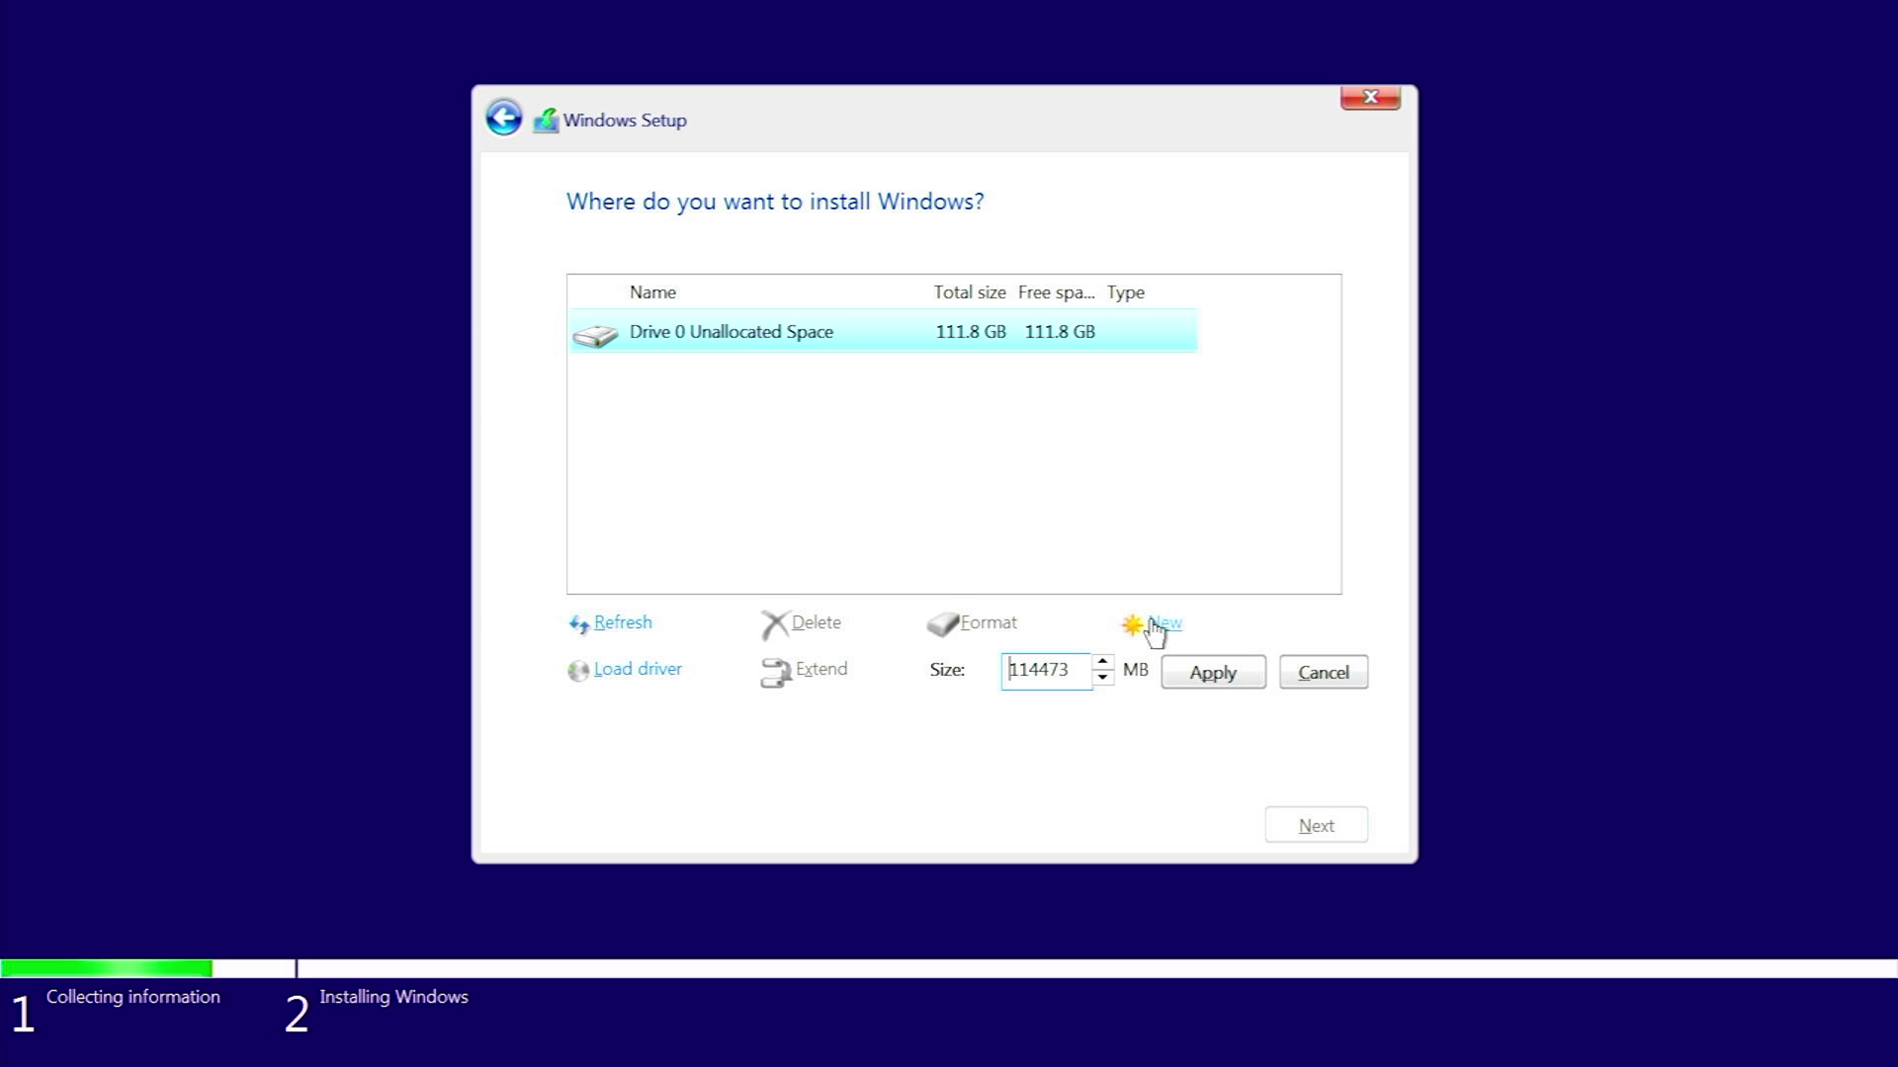
pyautogui.doubleClick(1050, 674)
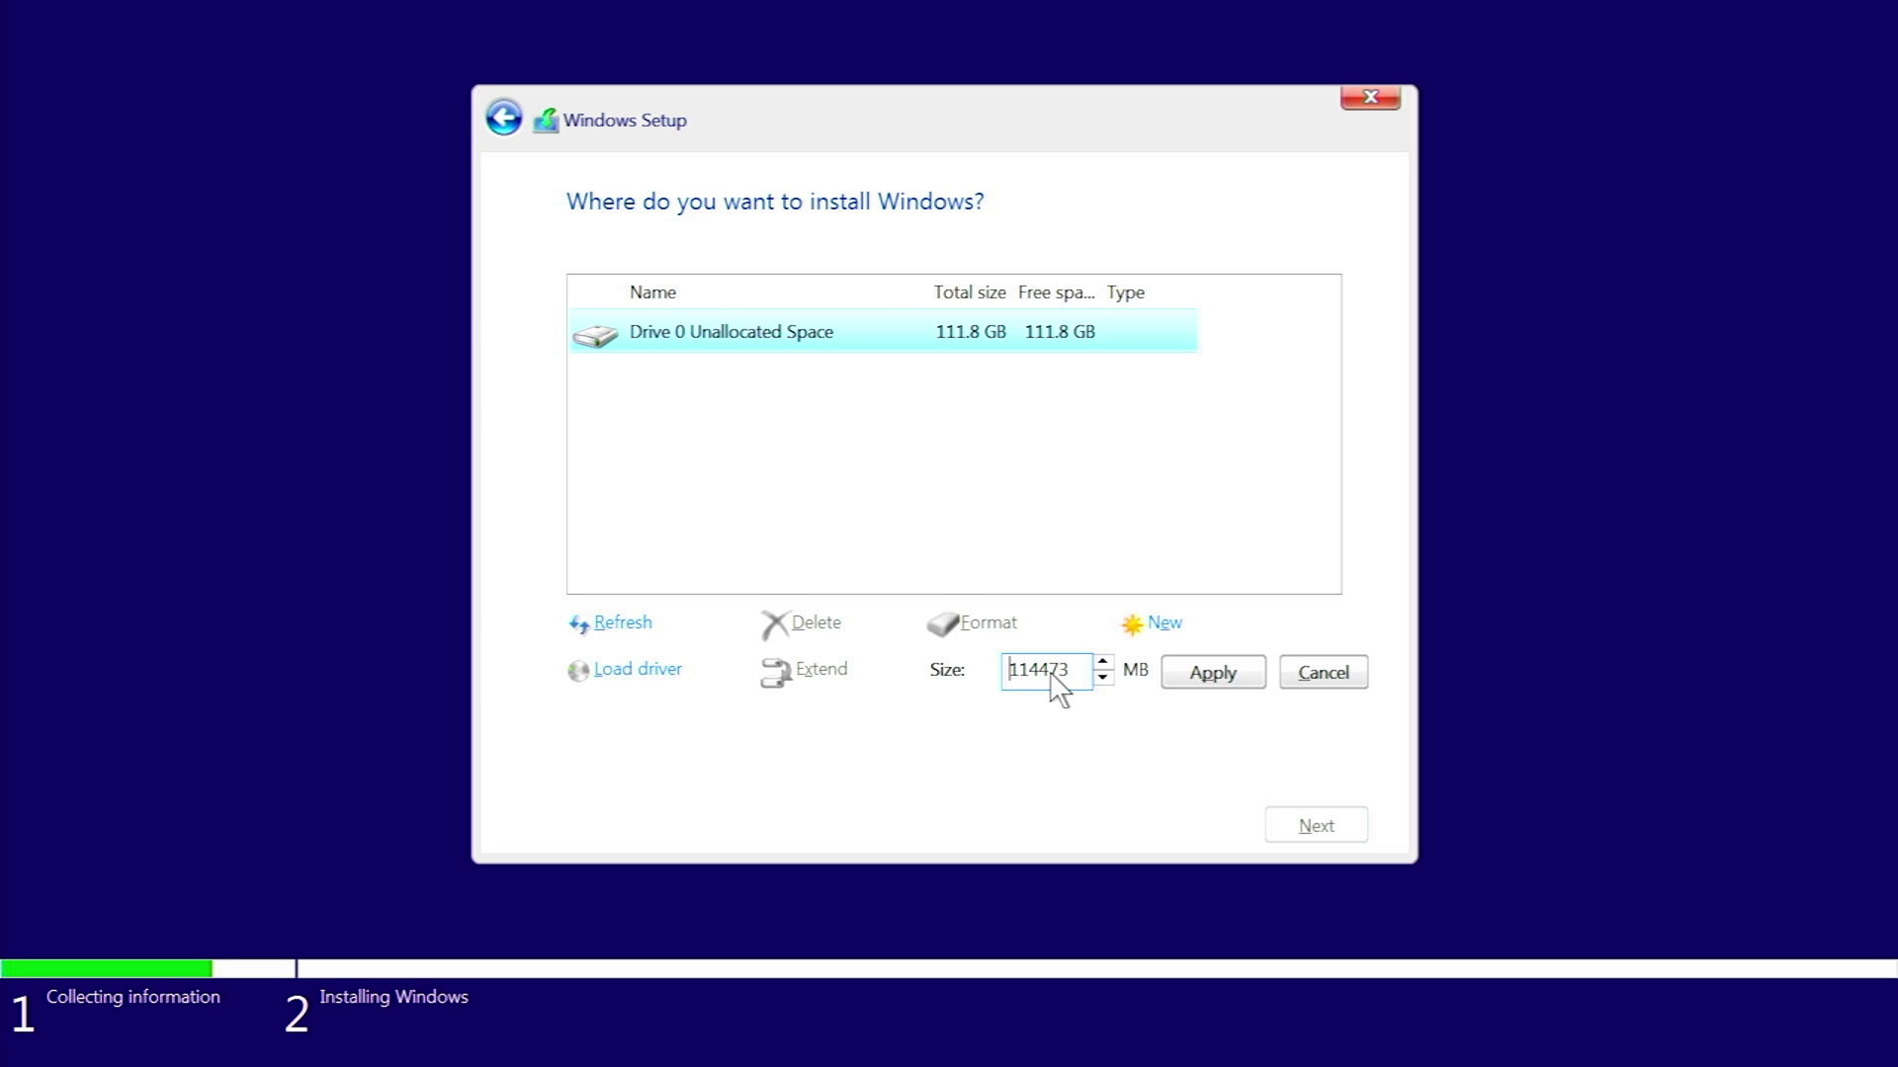
pyautogui.press('Delete')
pyautogui.press('Delete')
pyautogui.press('Delete')
pyautogui.press('Delete')
pyautogui.press('Delete')
pyautogui.press('Delete')
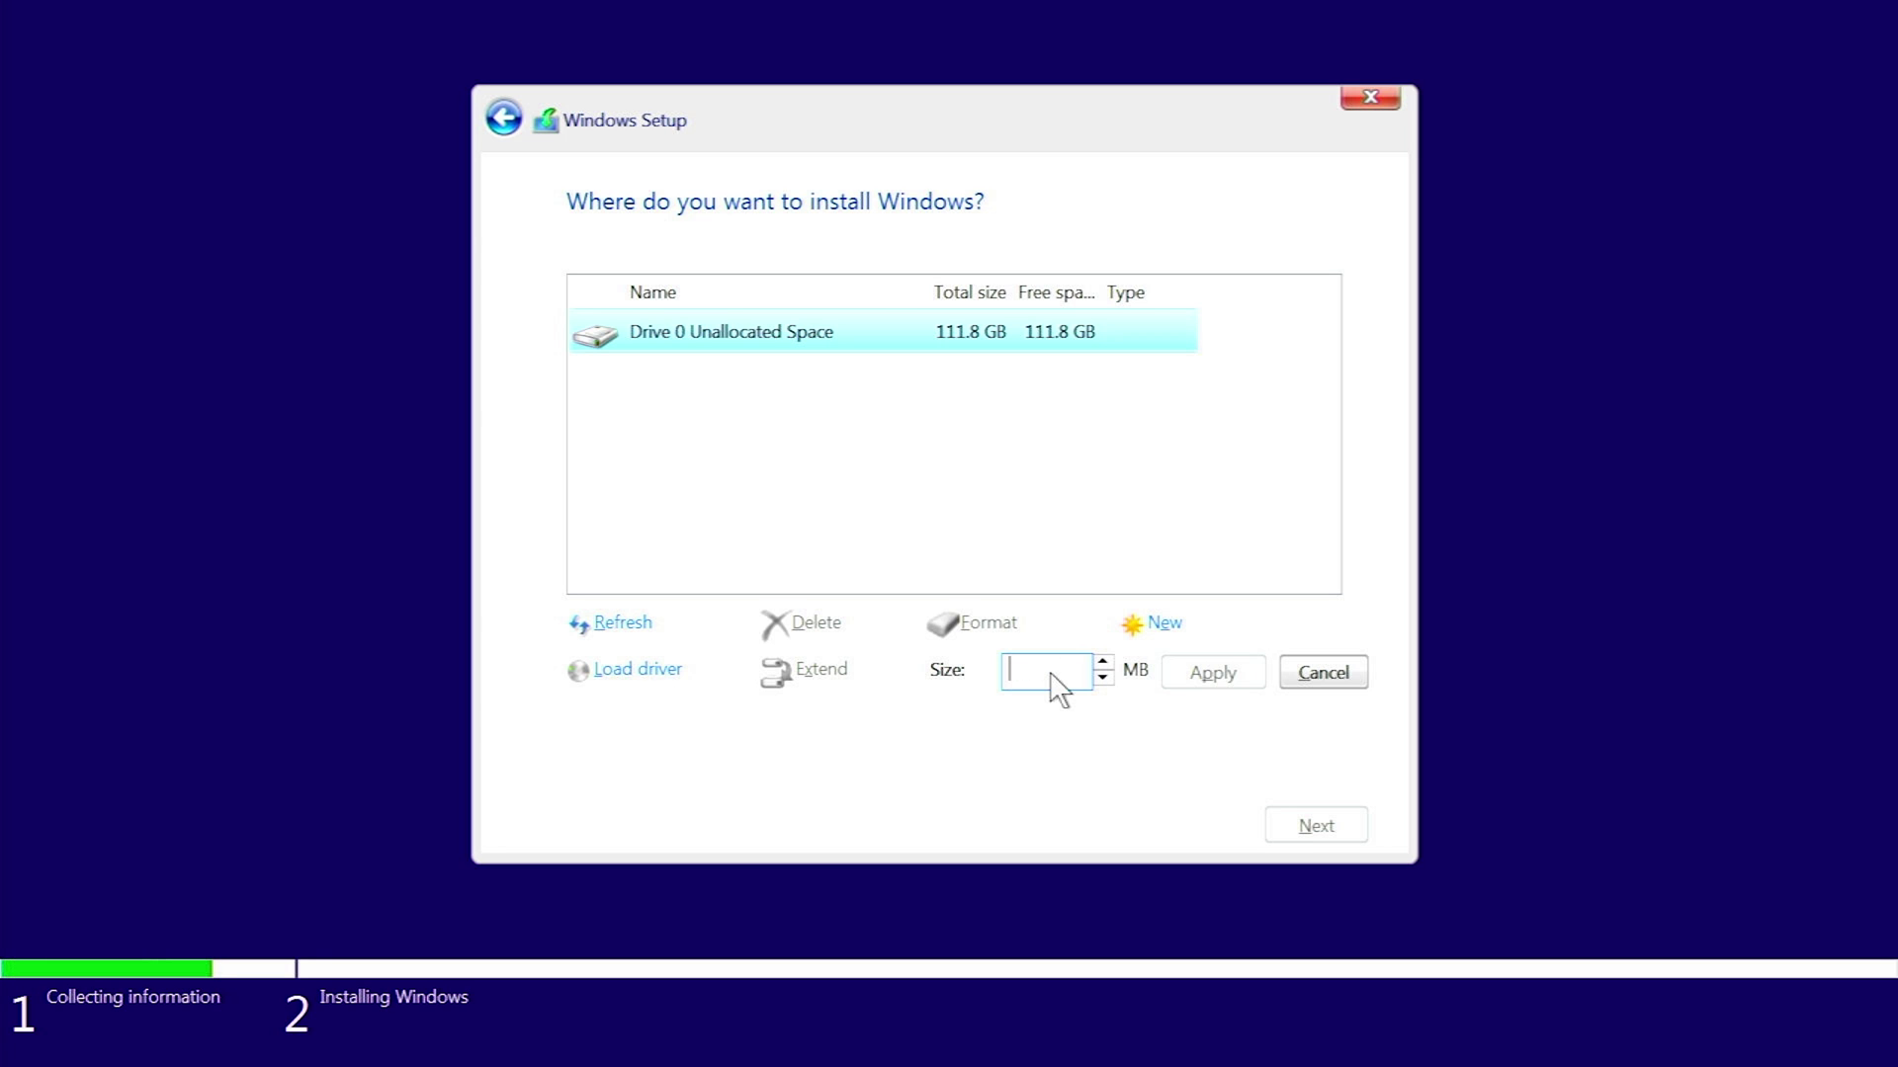
pyautogui.write('57236')
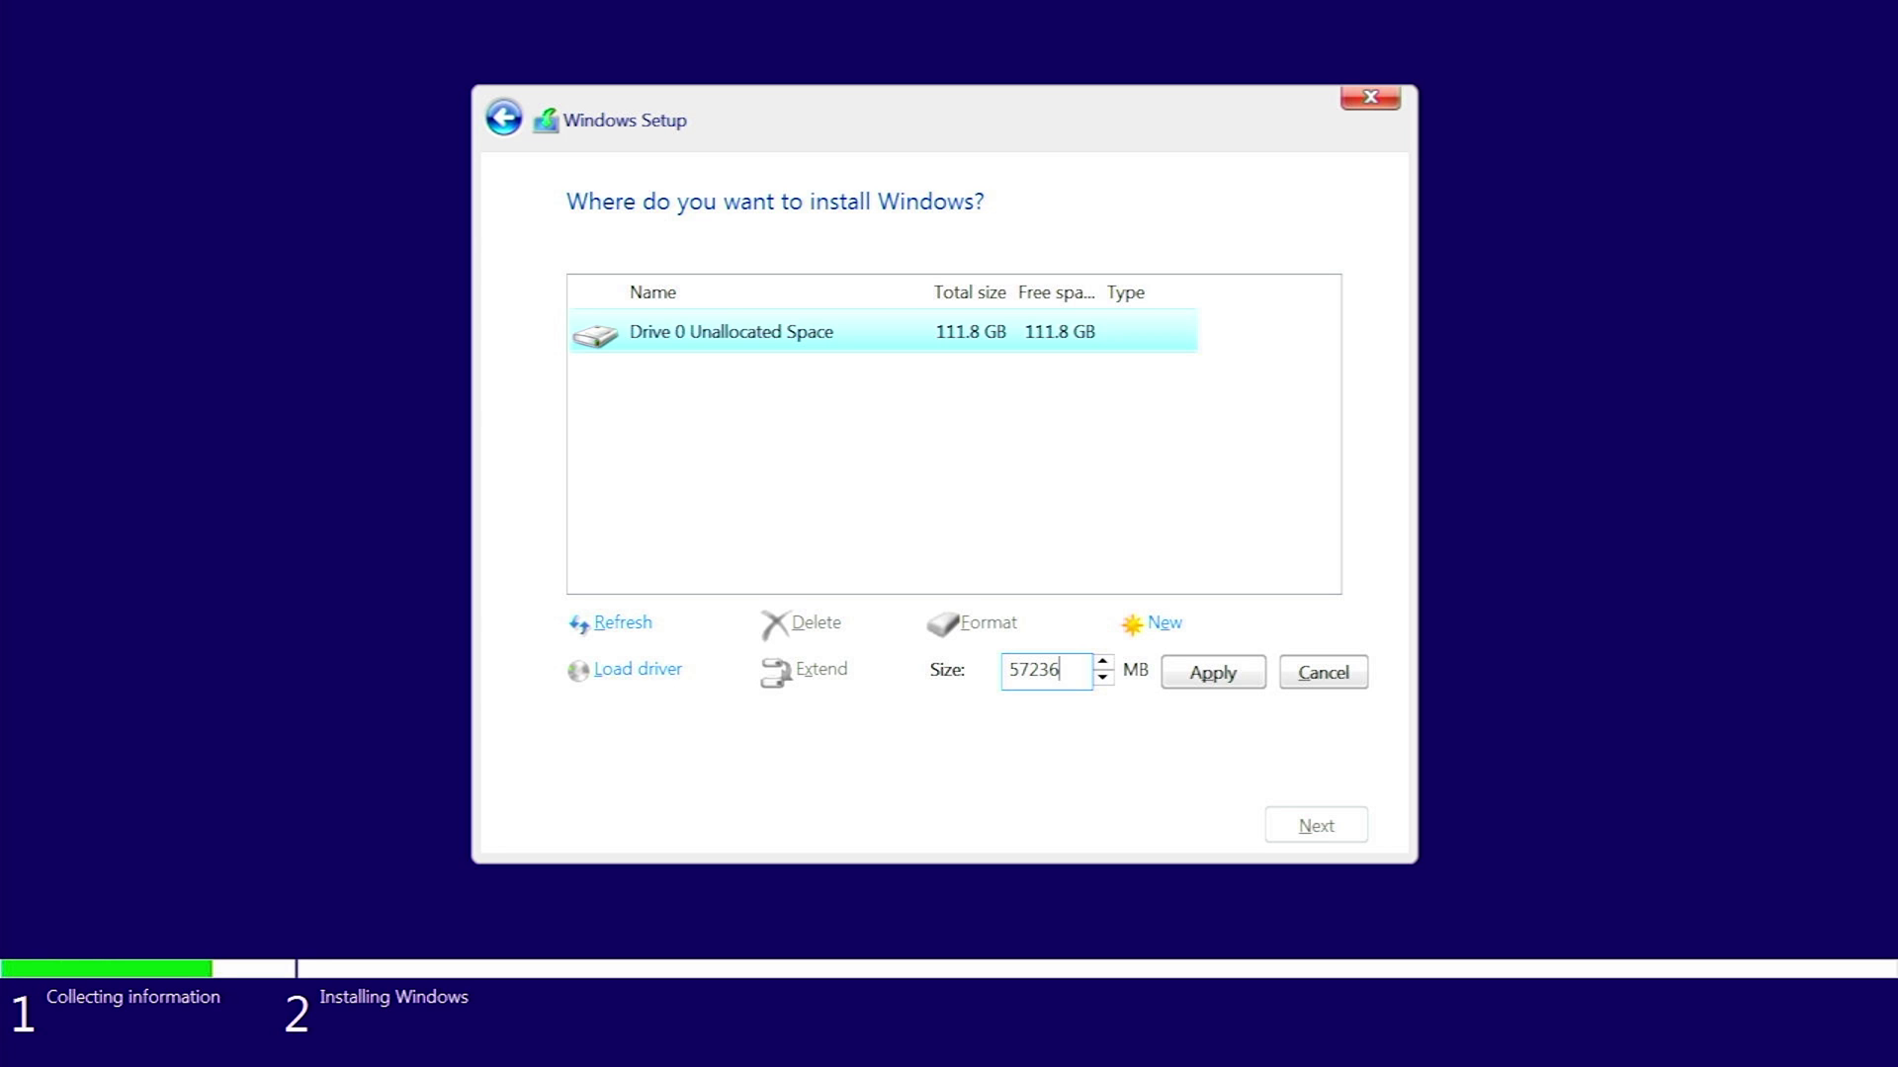
pyautogui.click(1243, 679)
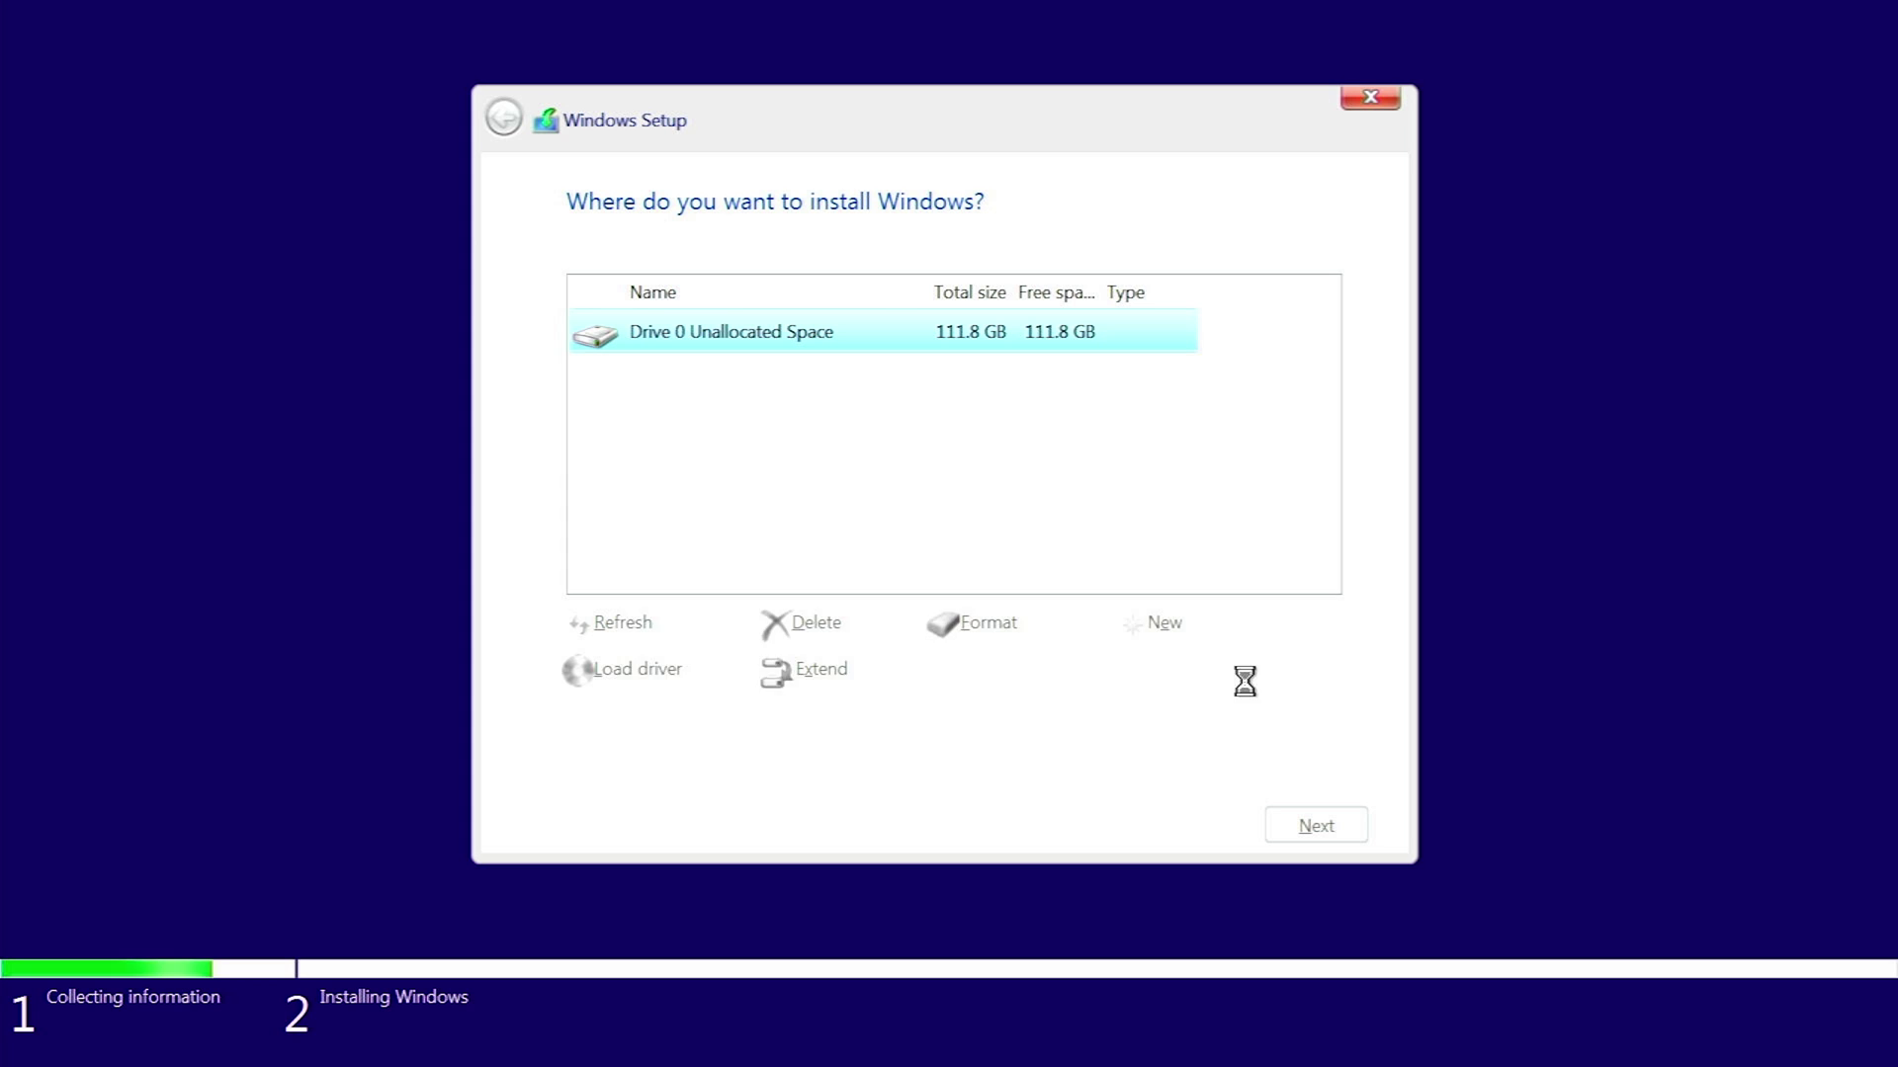
pyautogui.click(1147, 667)
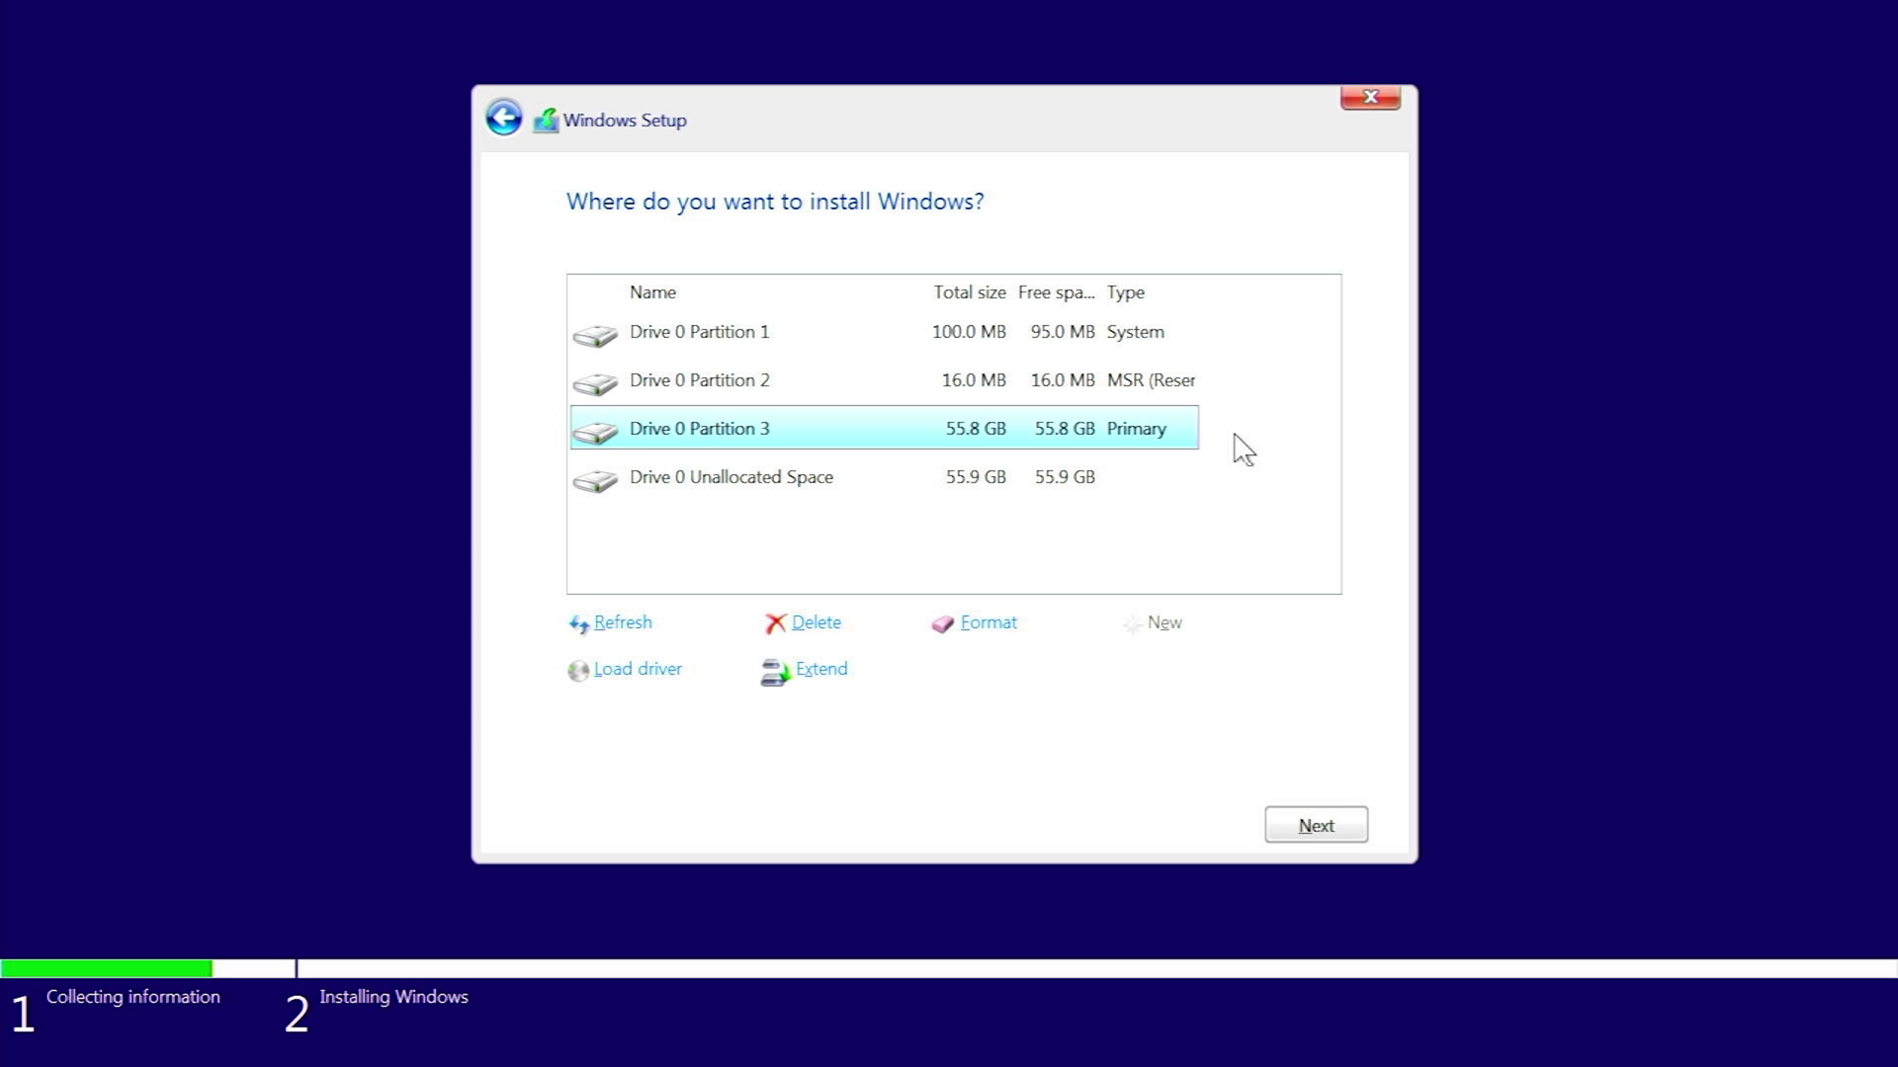
# - Install Windows 10 on the 55.8 GB partition, keep one keyboard layout, and choose limited offline setup
pyautogui.click(1331, 822)
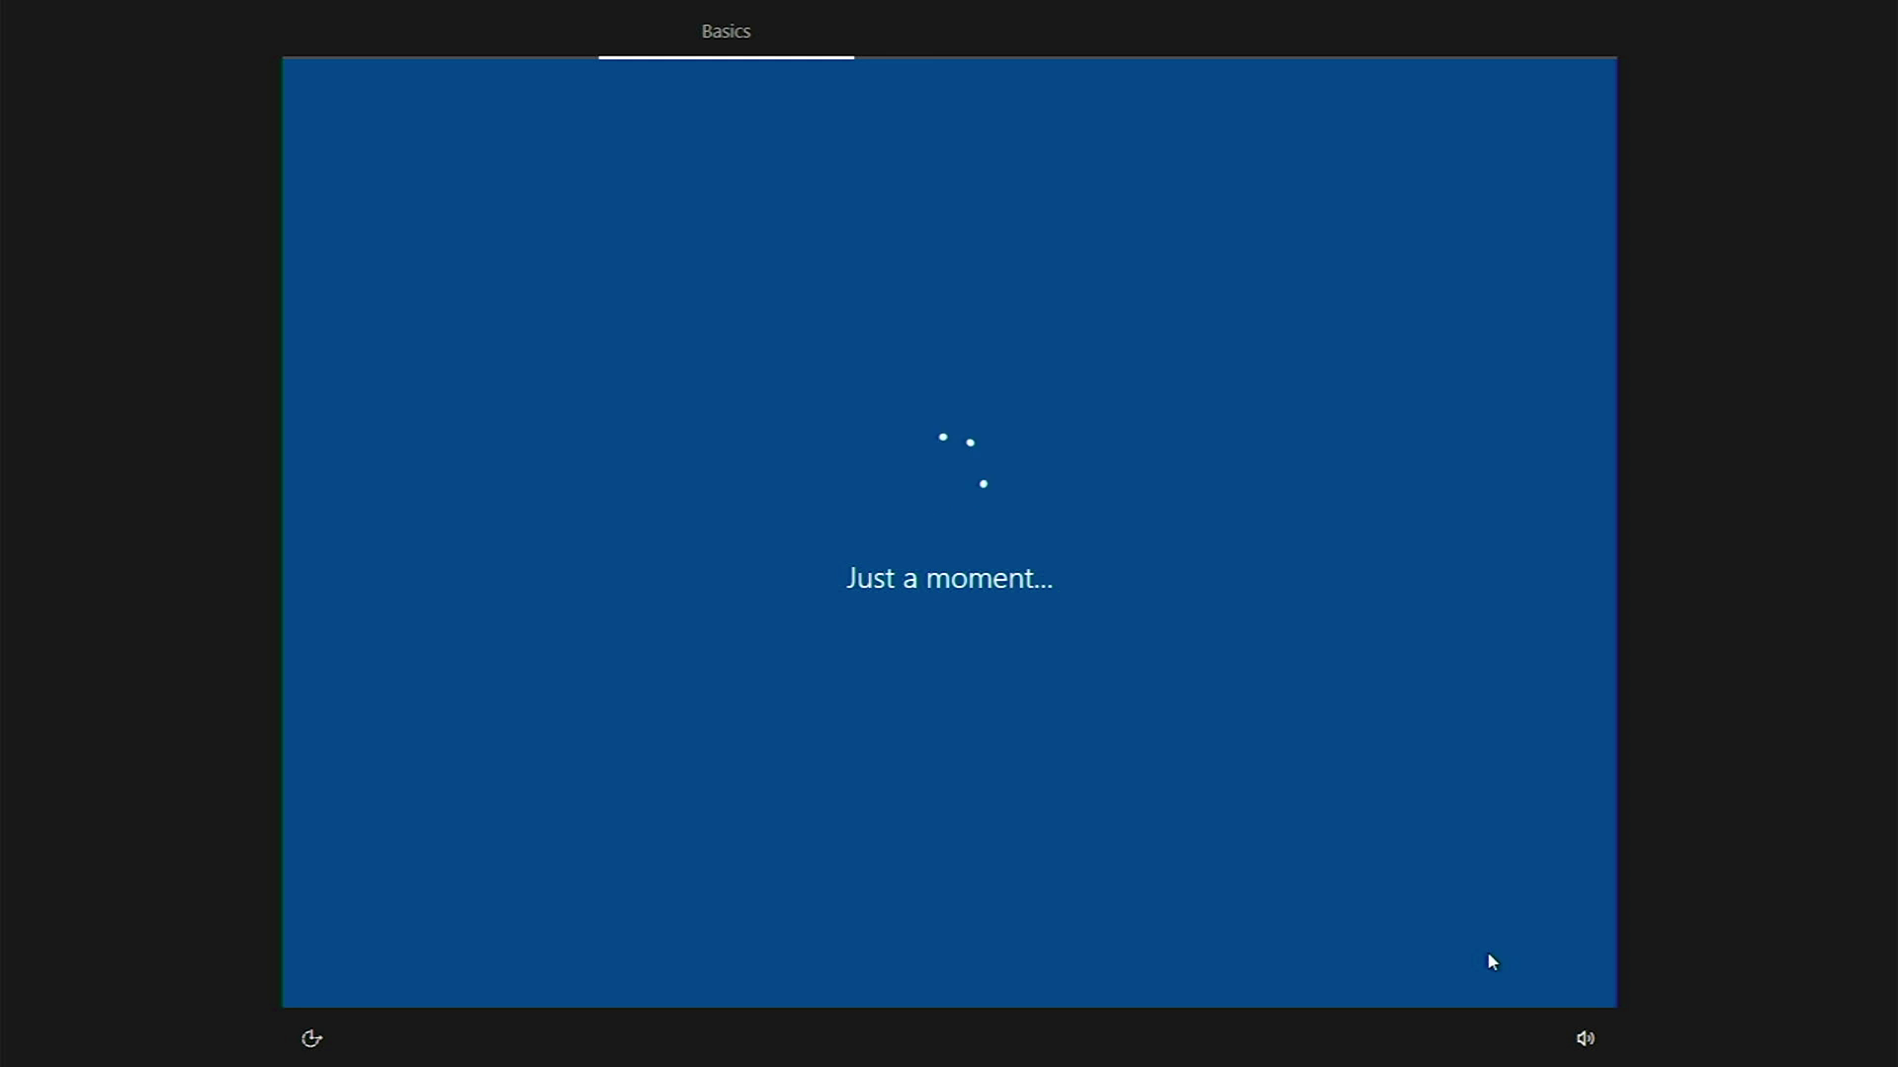
pyautogui.click(1408, 951)
pyautogui.click(1445, 962)
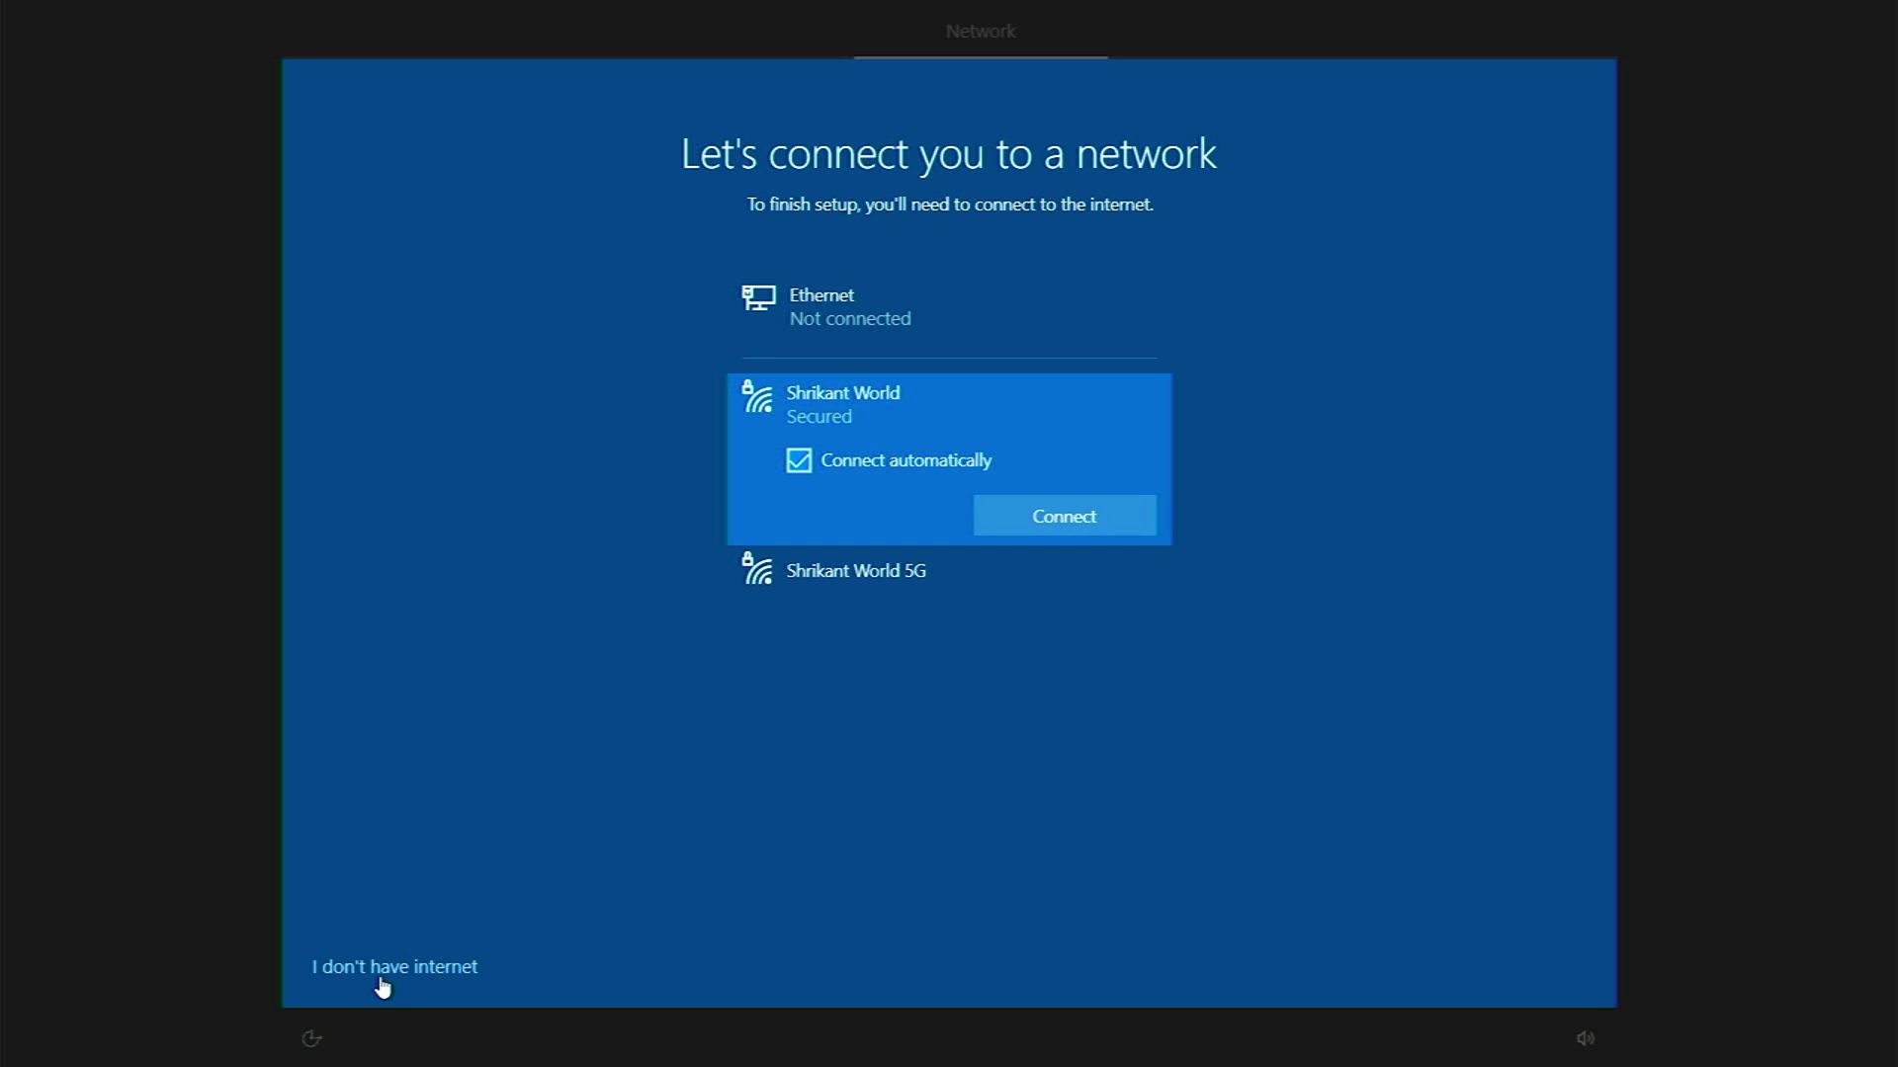
pyautogui.click(381, 979)
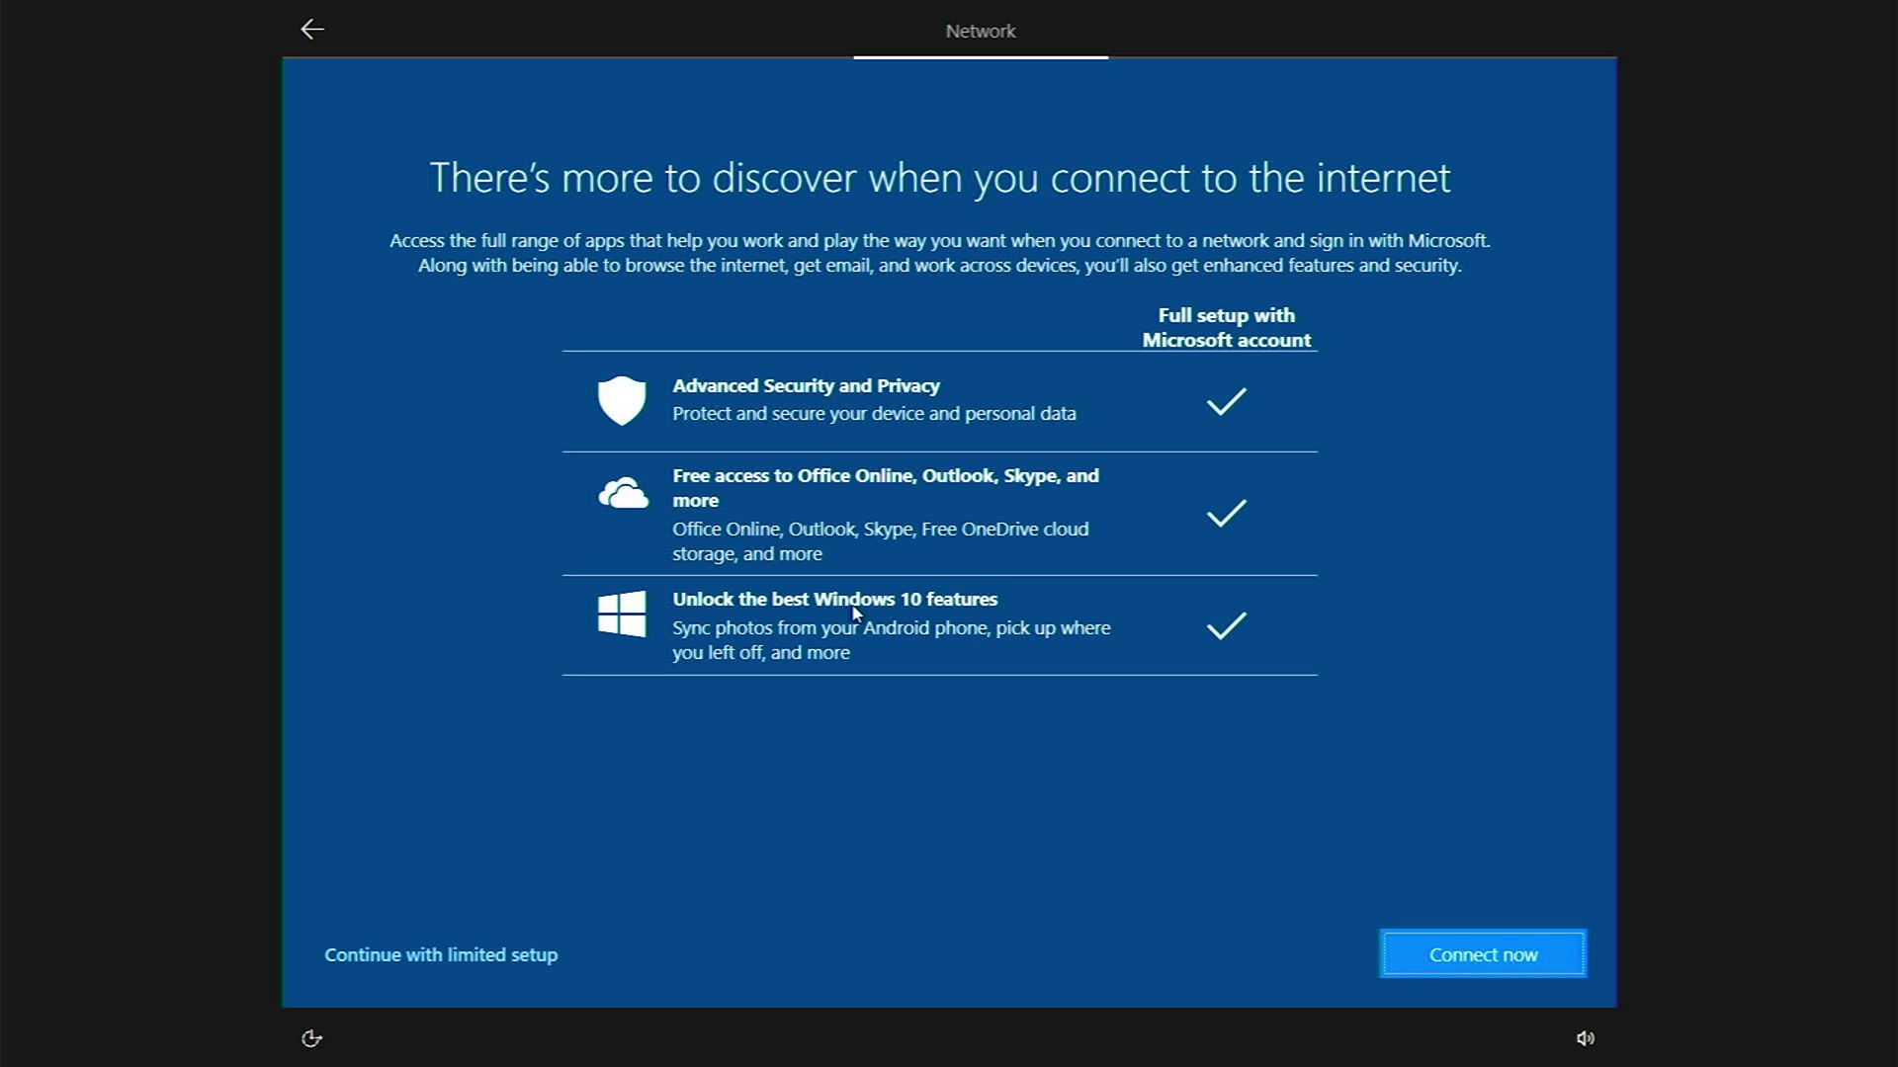
pyautogui.click(473, 954)
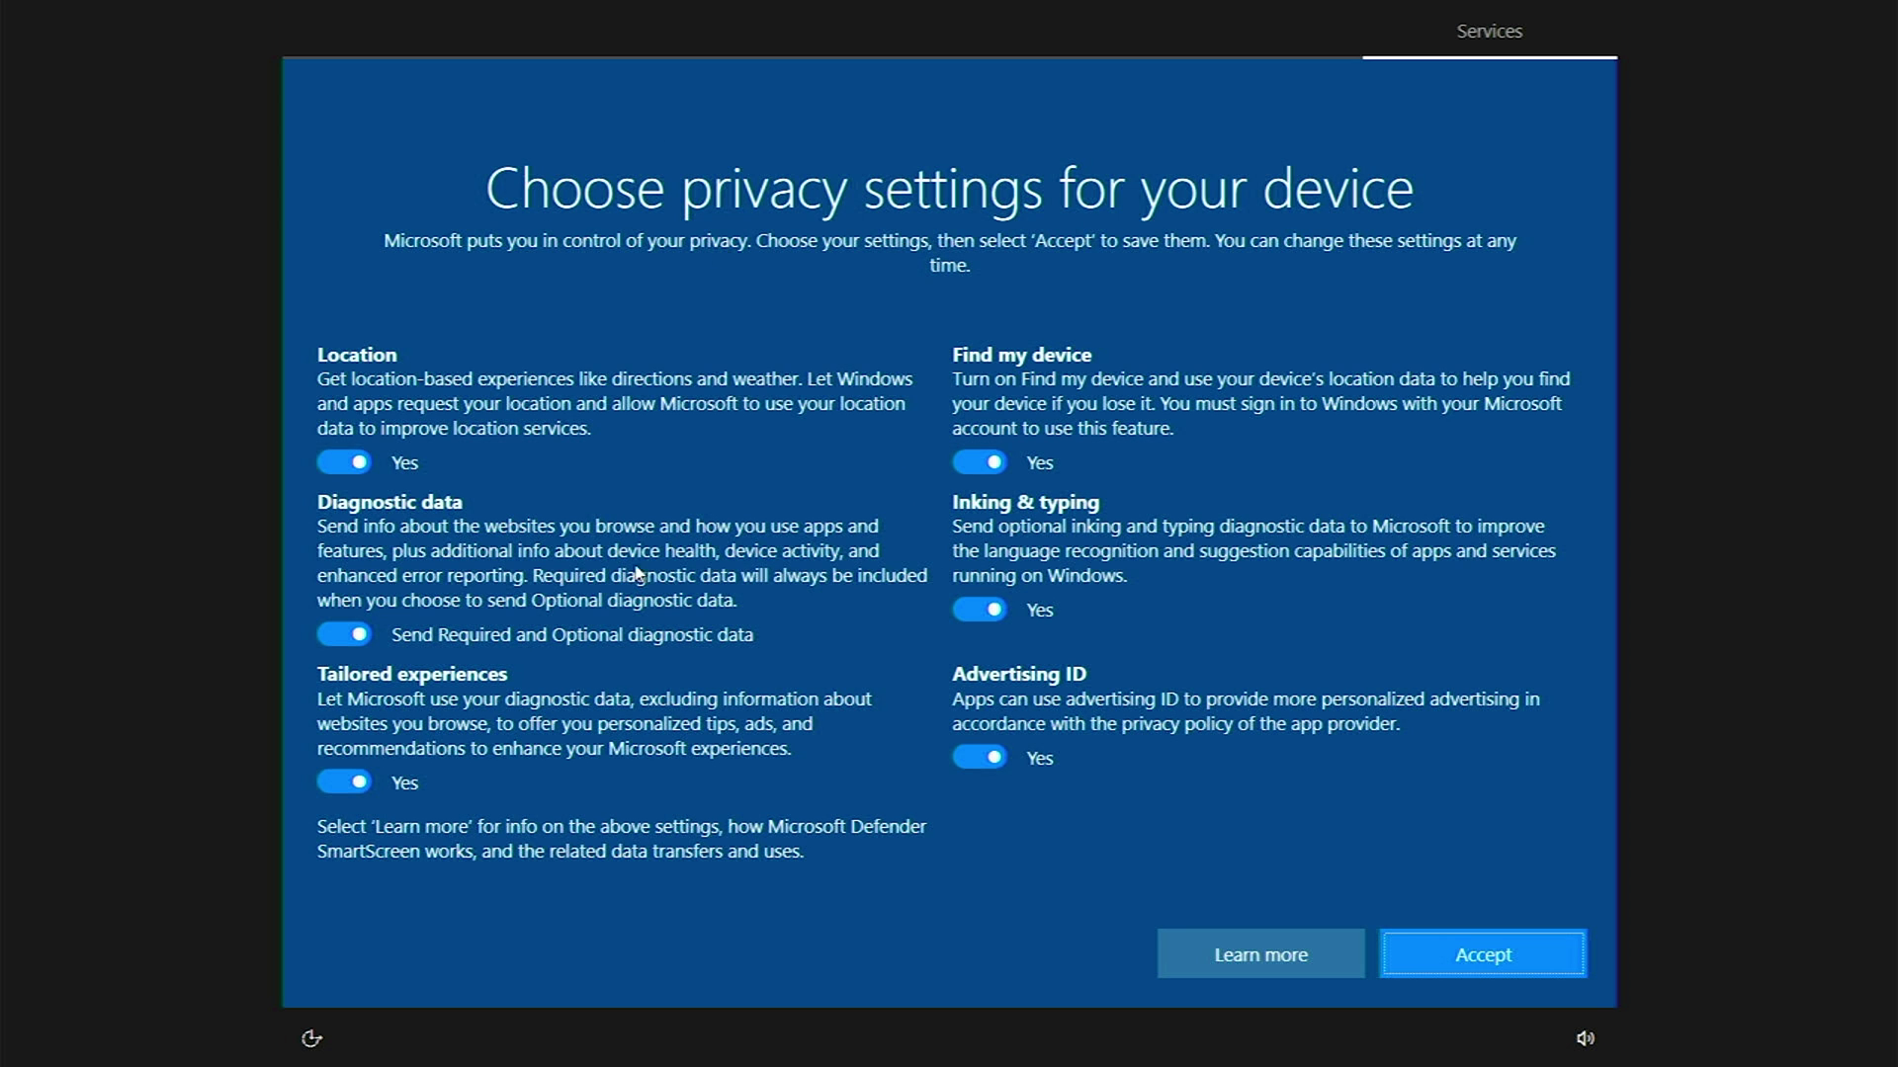
# - Turn off Location, Find my device, Inking & typing, Advertising ID and Tailored experiences, set diagnostics to Required, and accept
pyautogui.click(342, 466)
pyautogui.click(976, 494)
pyautogui.click(967, 559)
pyautogui.click(979, 732)
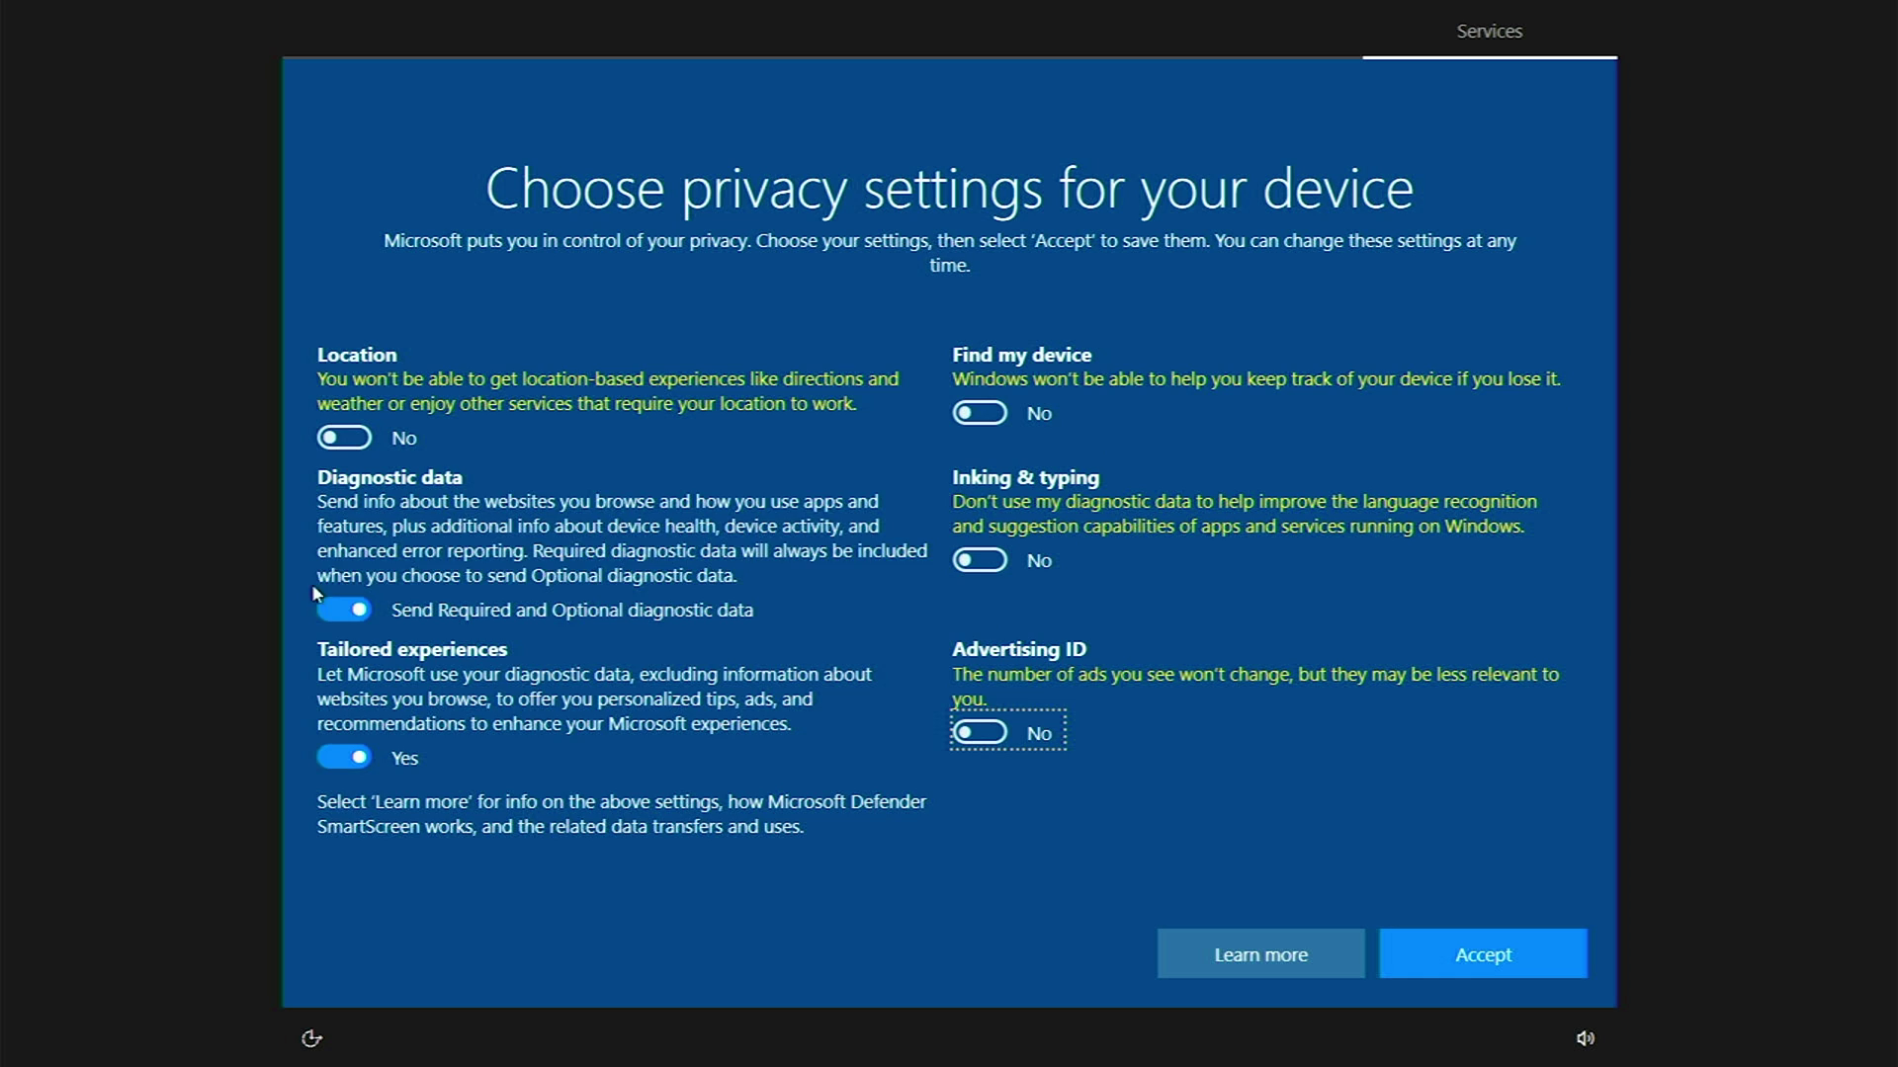
pyautogui.click(343, 610)
pyautogui.click(343, 761)
pyautogui.click(1500, 962)
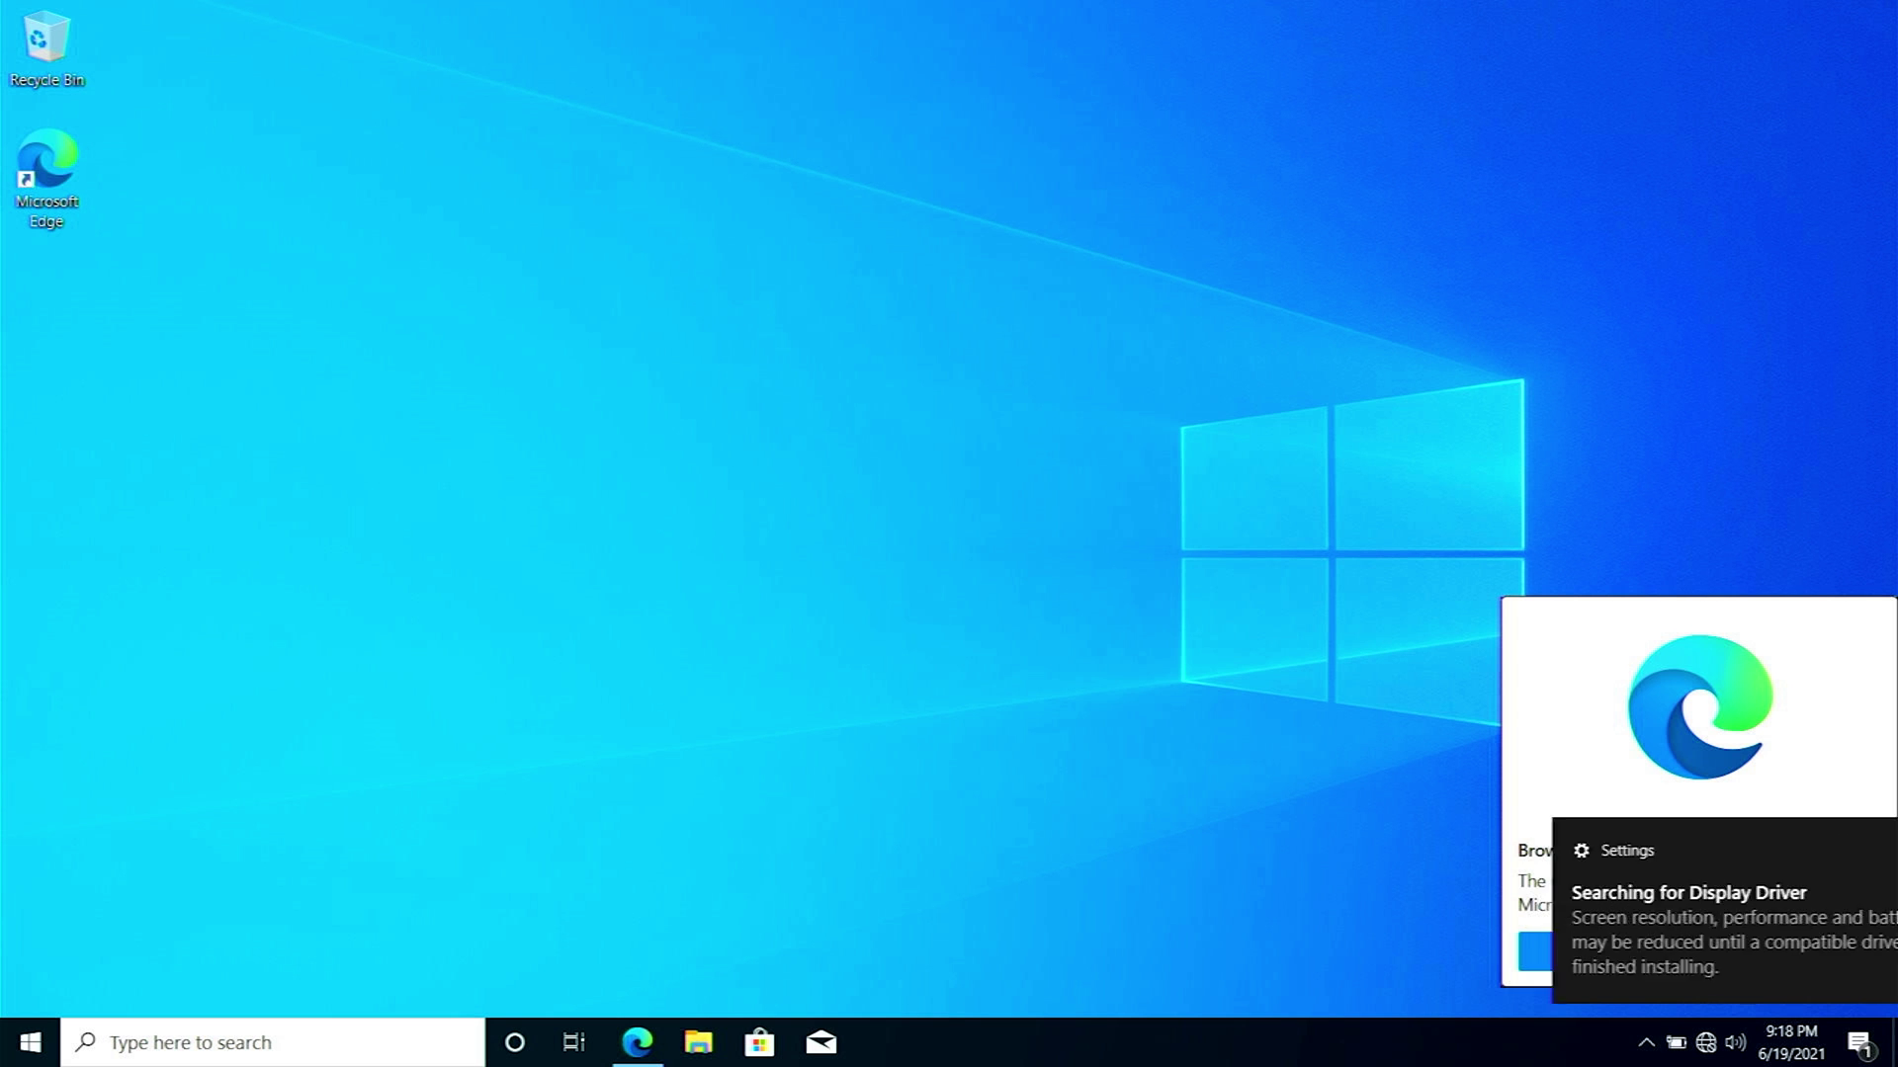
# - Launch Computer Management via Manage on File Explorer's This PC, answering Maybe later to the Edge popup
pyautogui.click(699, 1042)
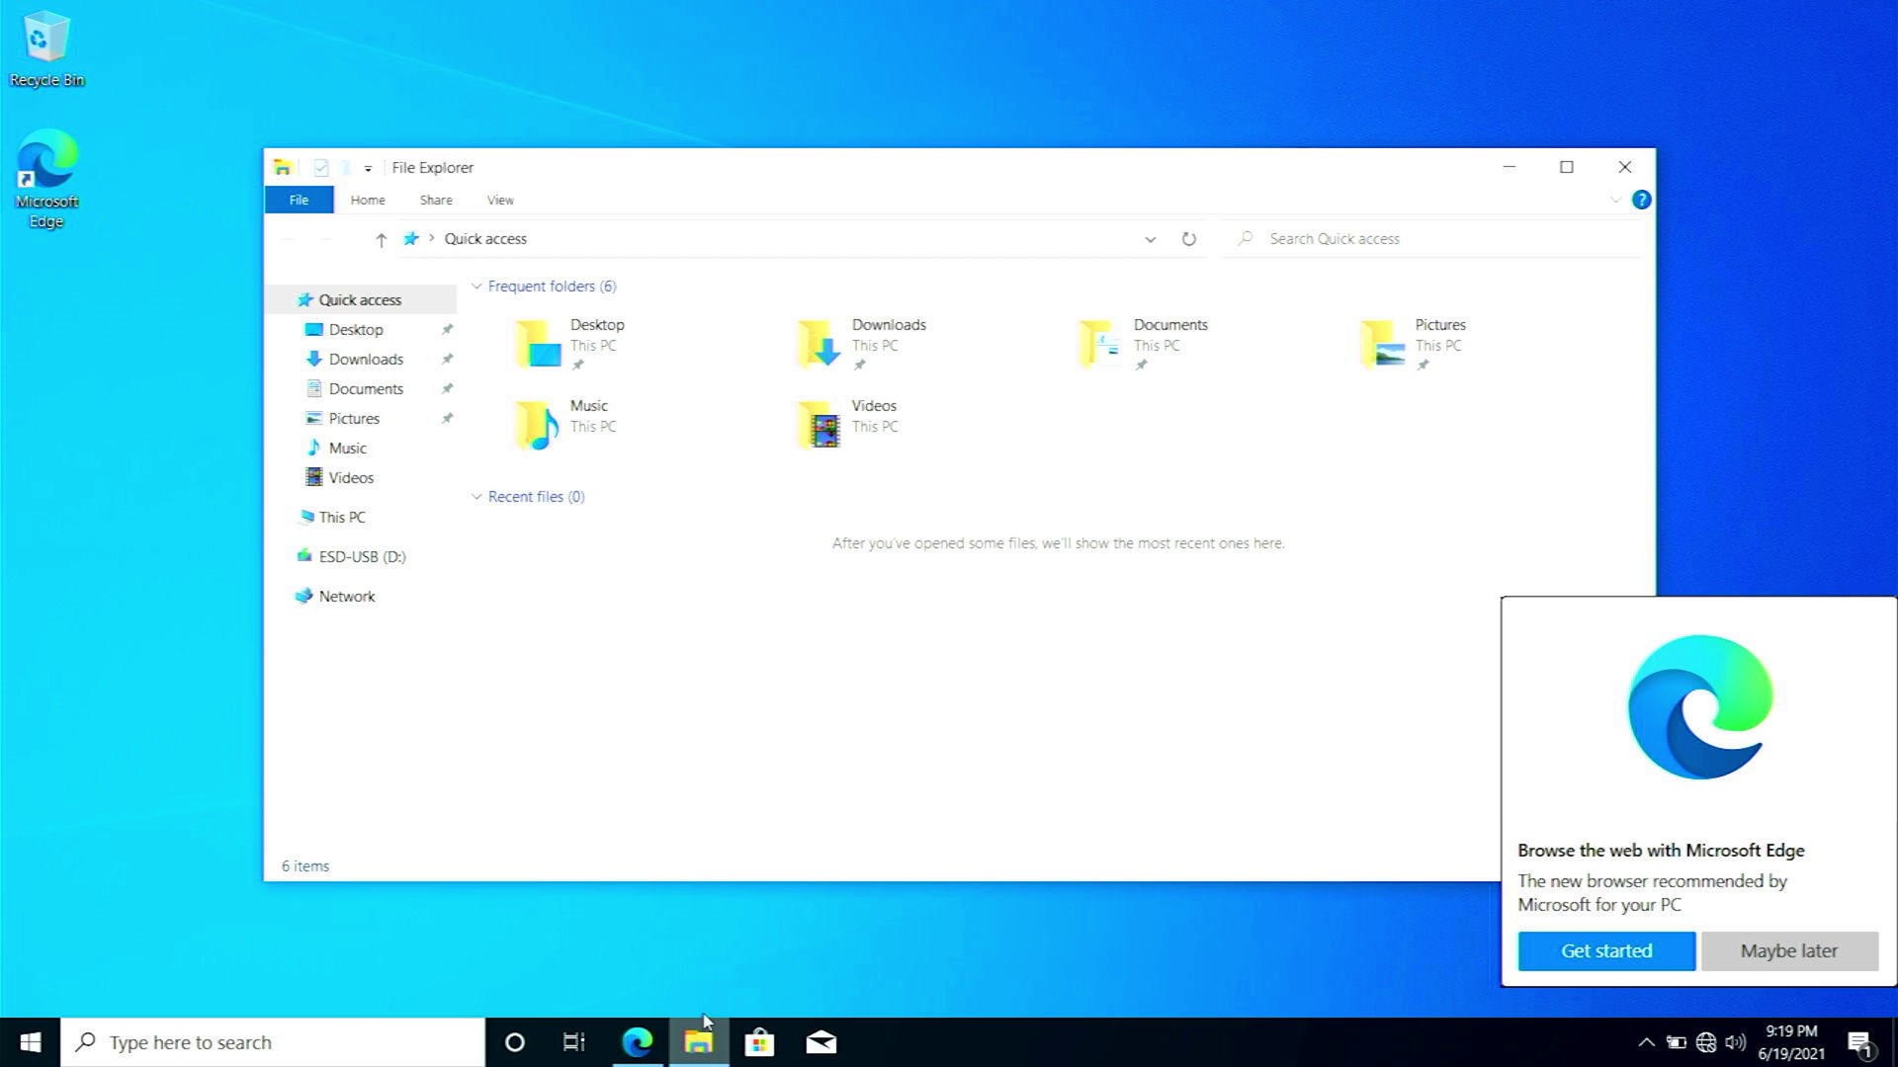
pyautogui.moveTo(613, 689); pyautogui.dragTo(344, 531)
pyautogui.click(343, 528)
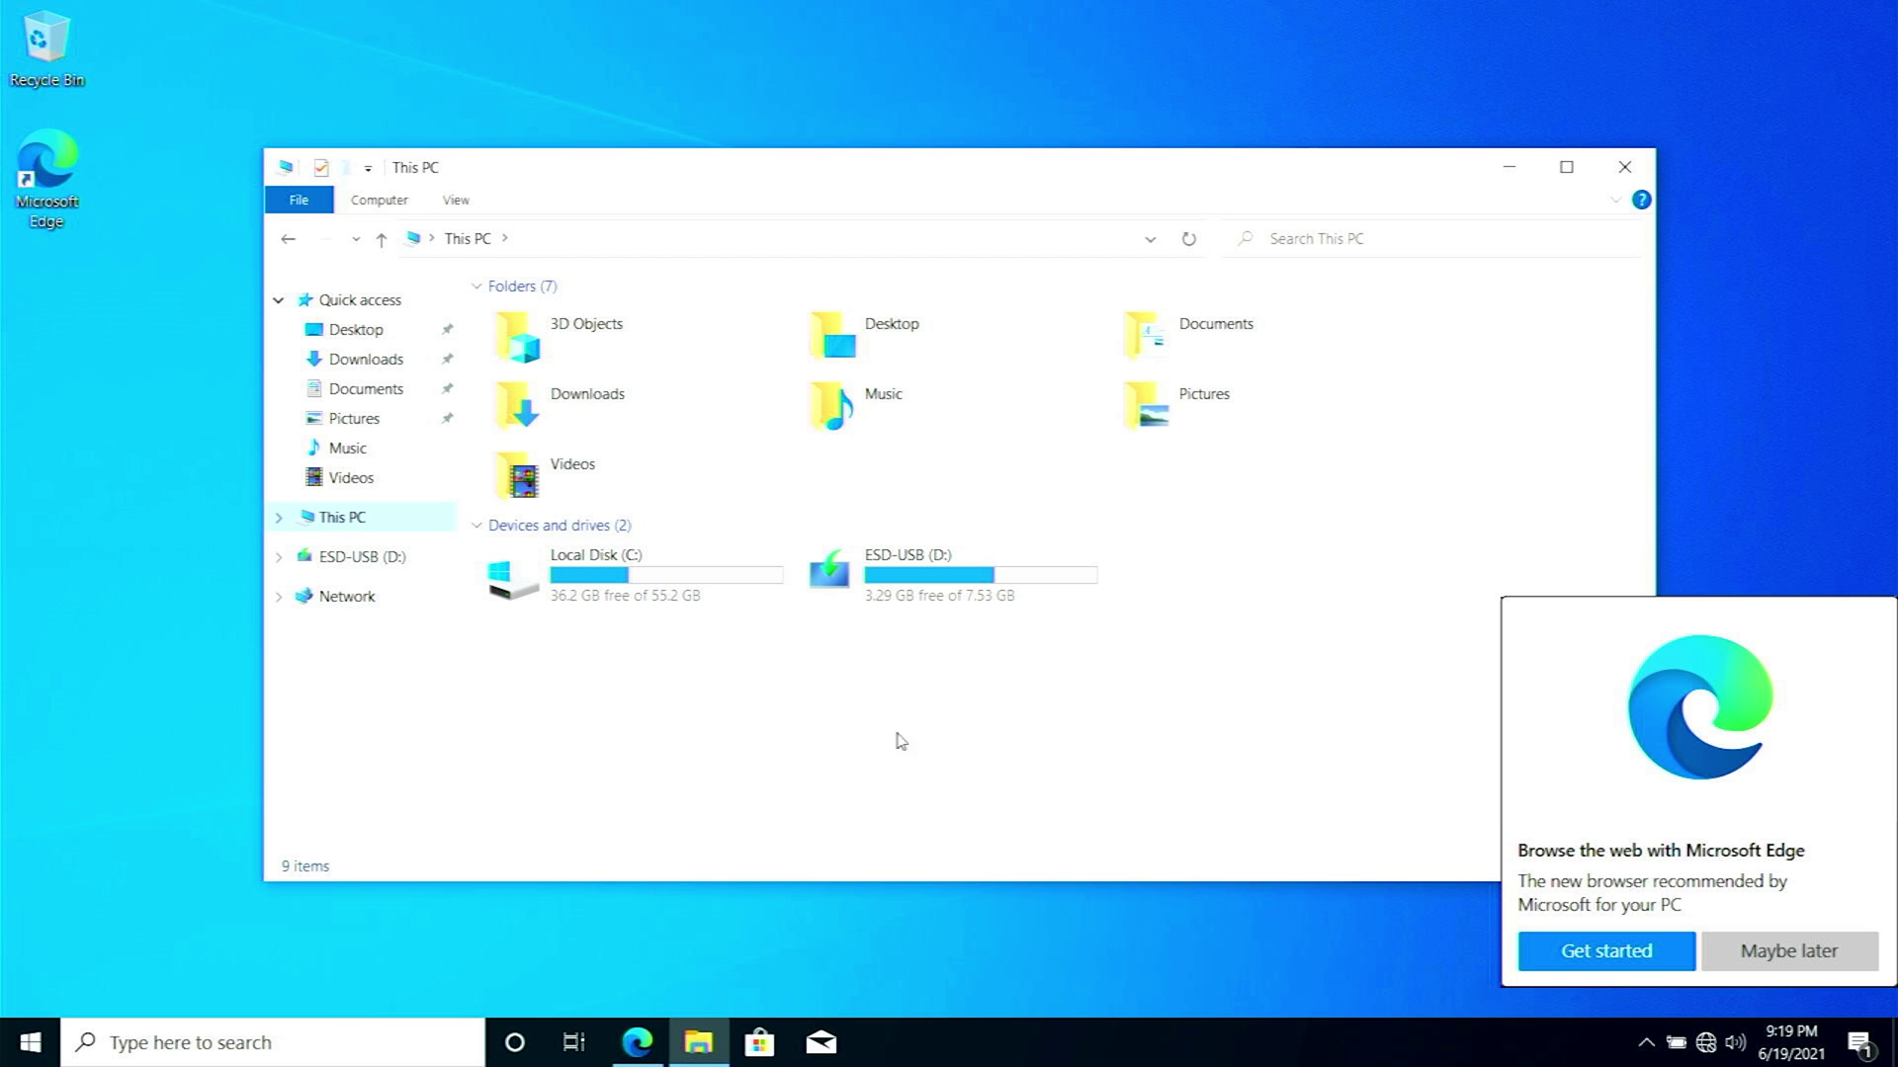
pyautogui.rightClick(350, 531)
pyautogui.click(417, 576)
pyautogui.click(1835, 965)
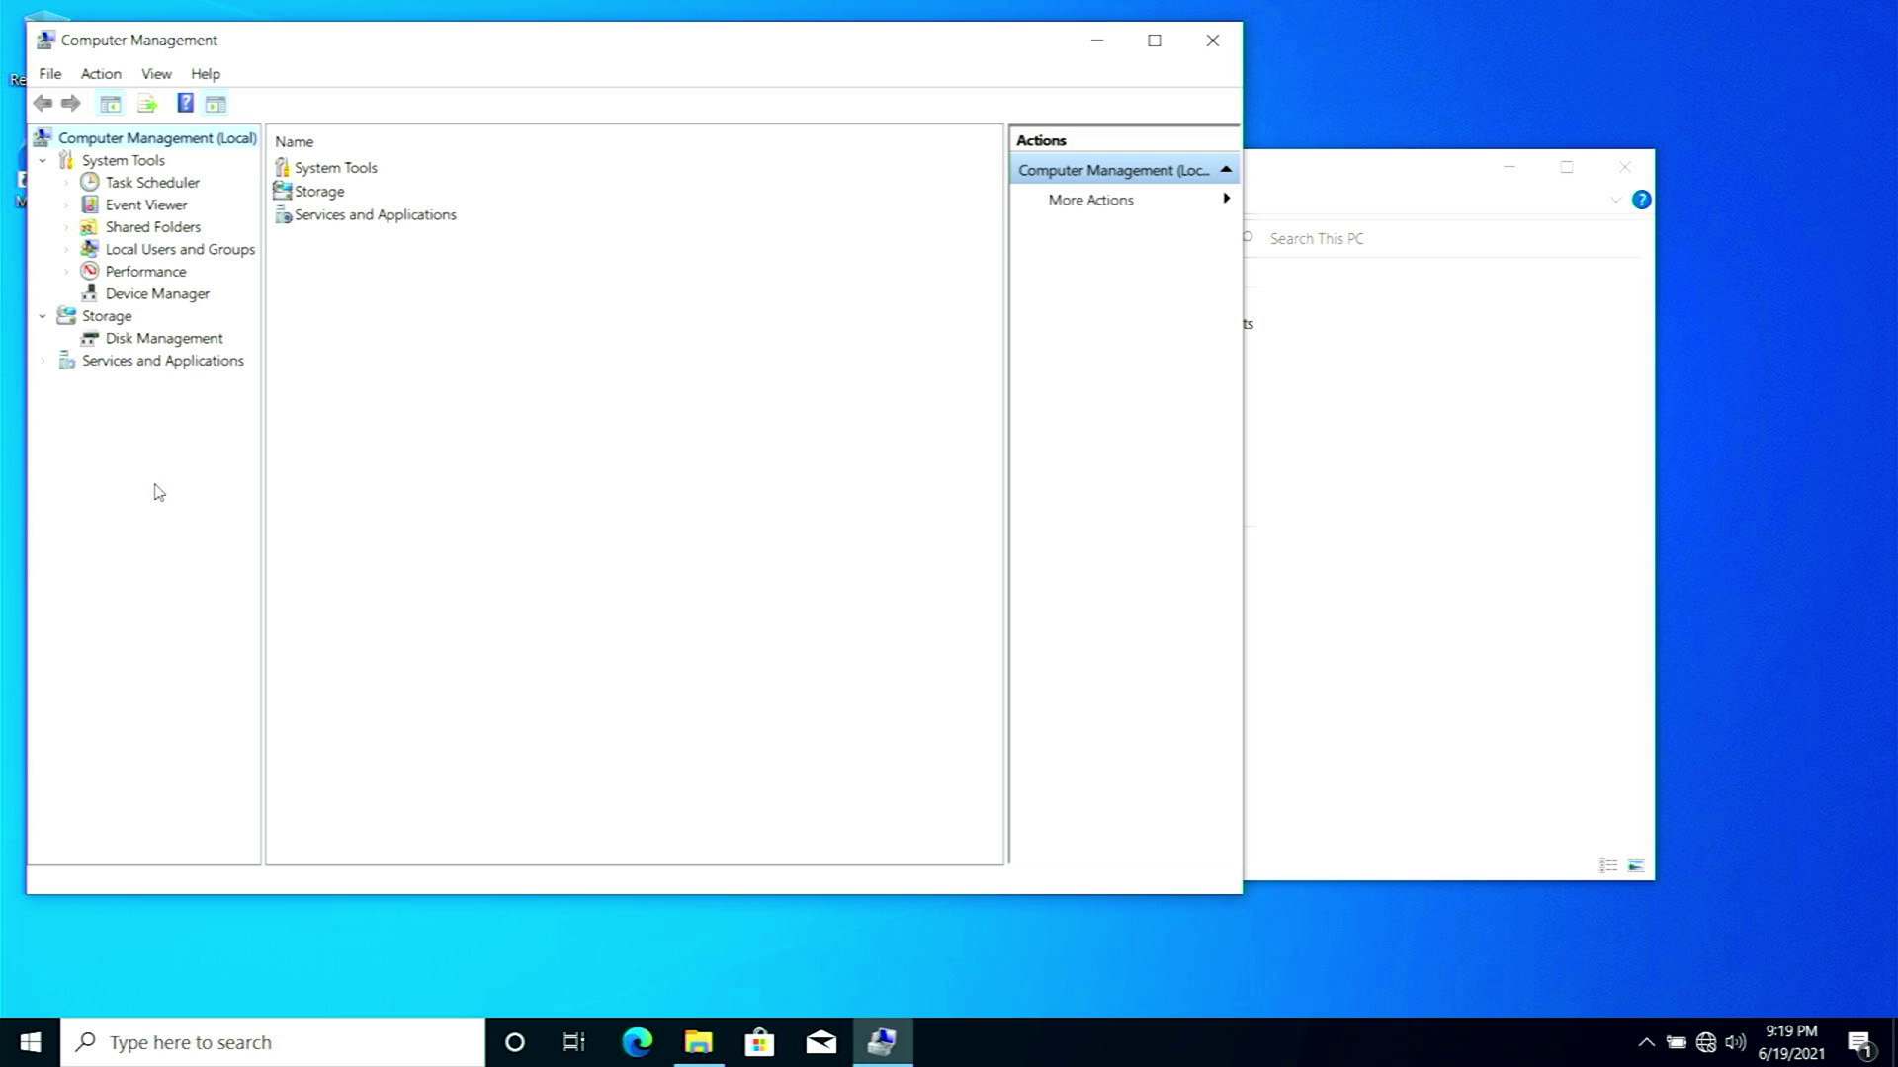
# - Open Disk Management under Storage and inspect Disk 0's 55.90 GB unallocated block and C: partition
pyautogui.doubleClick(332, 193)
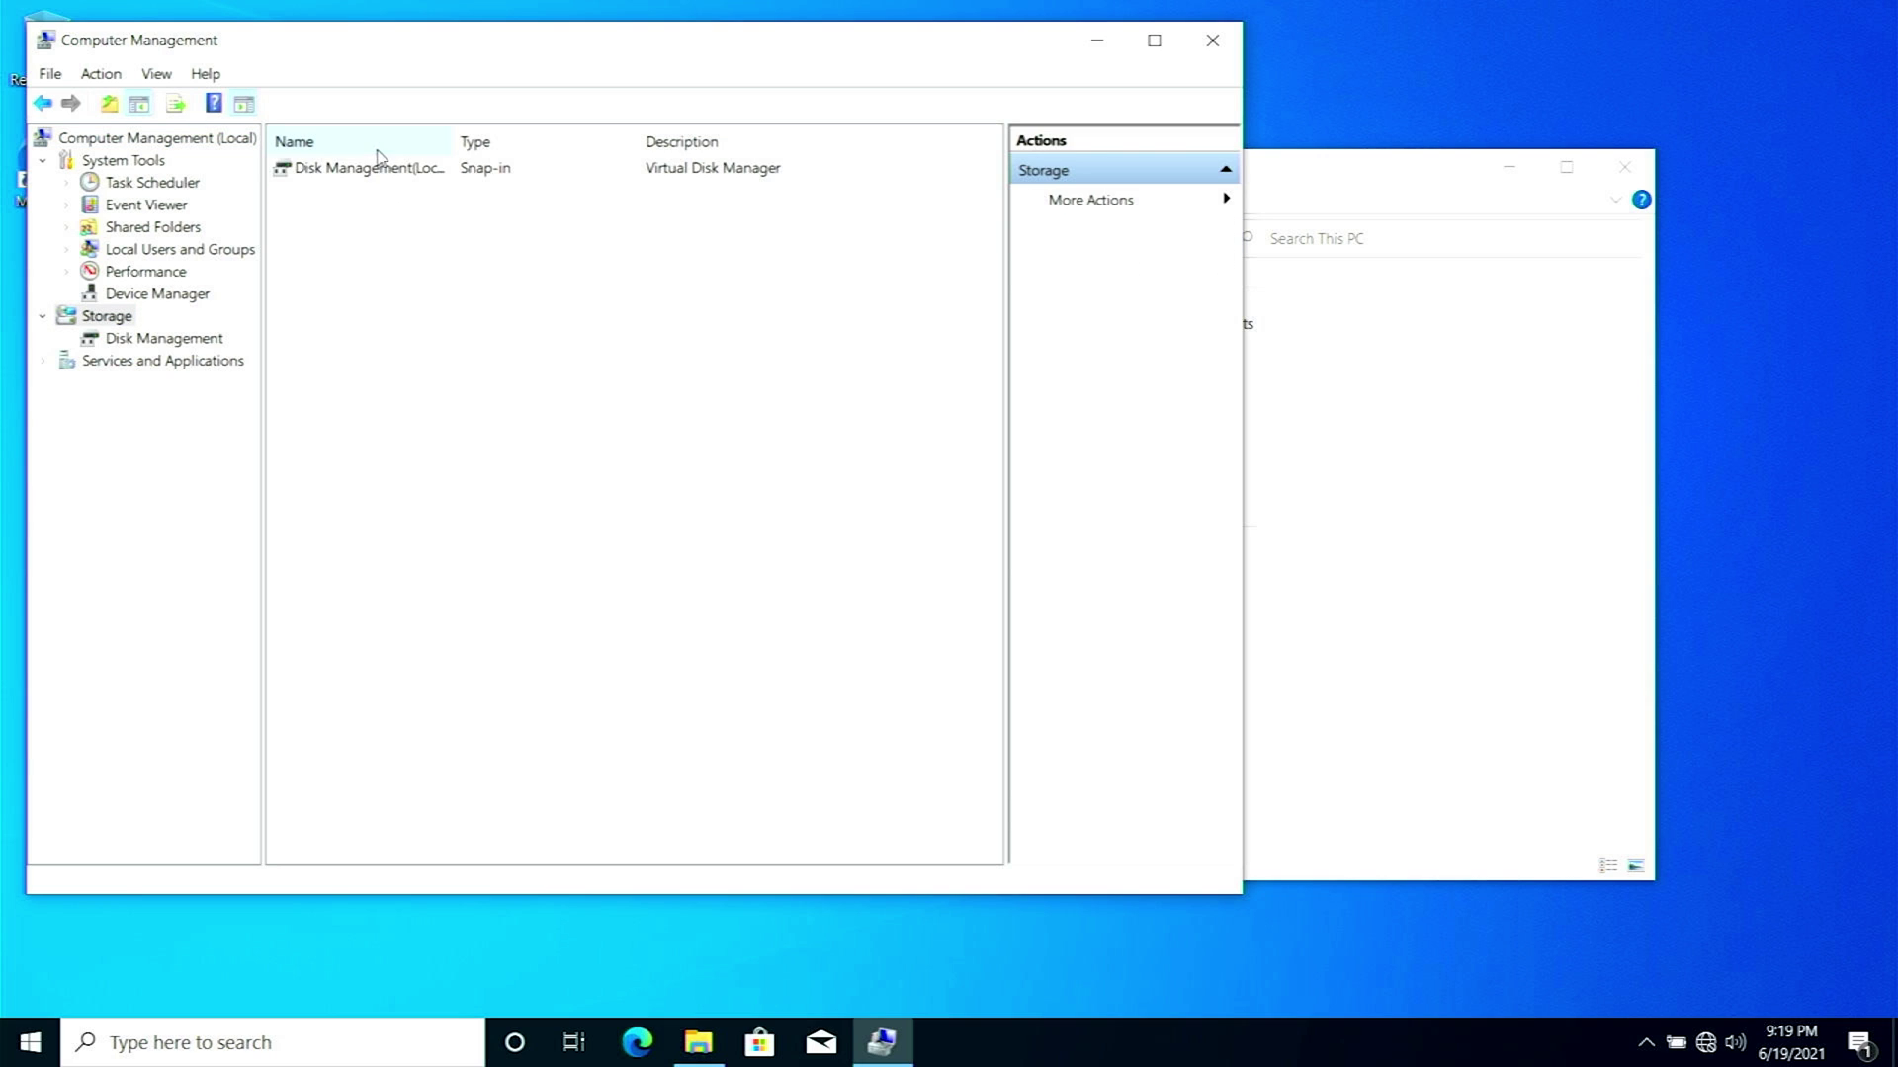
pyautogui.doubleClick(368, 173)
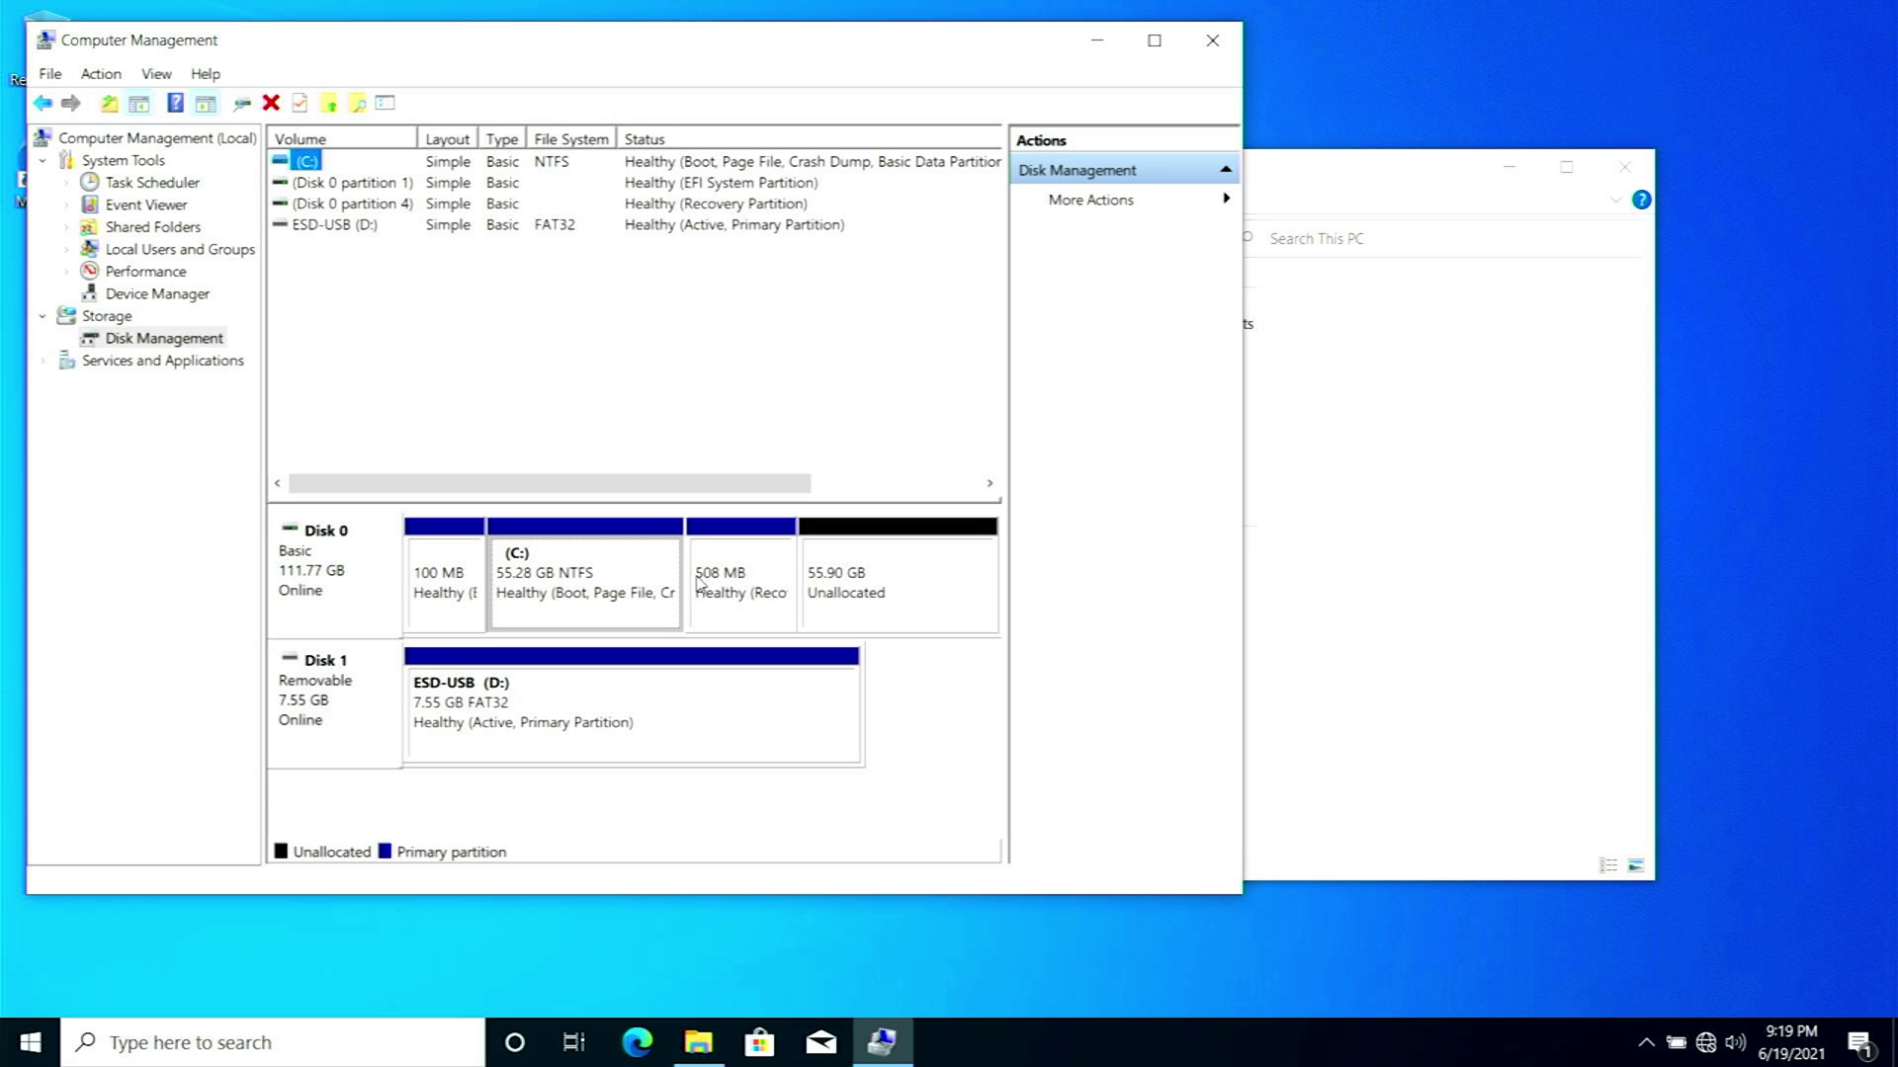
pyautogui.click(889, 601)
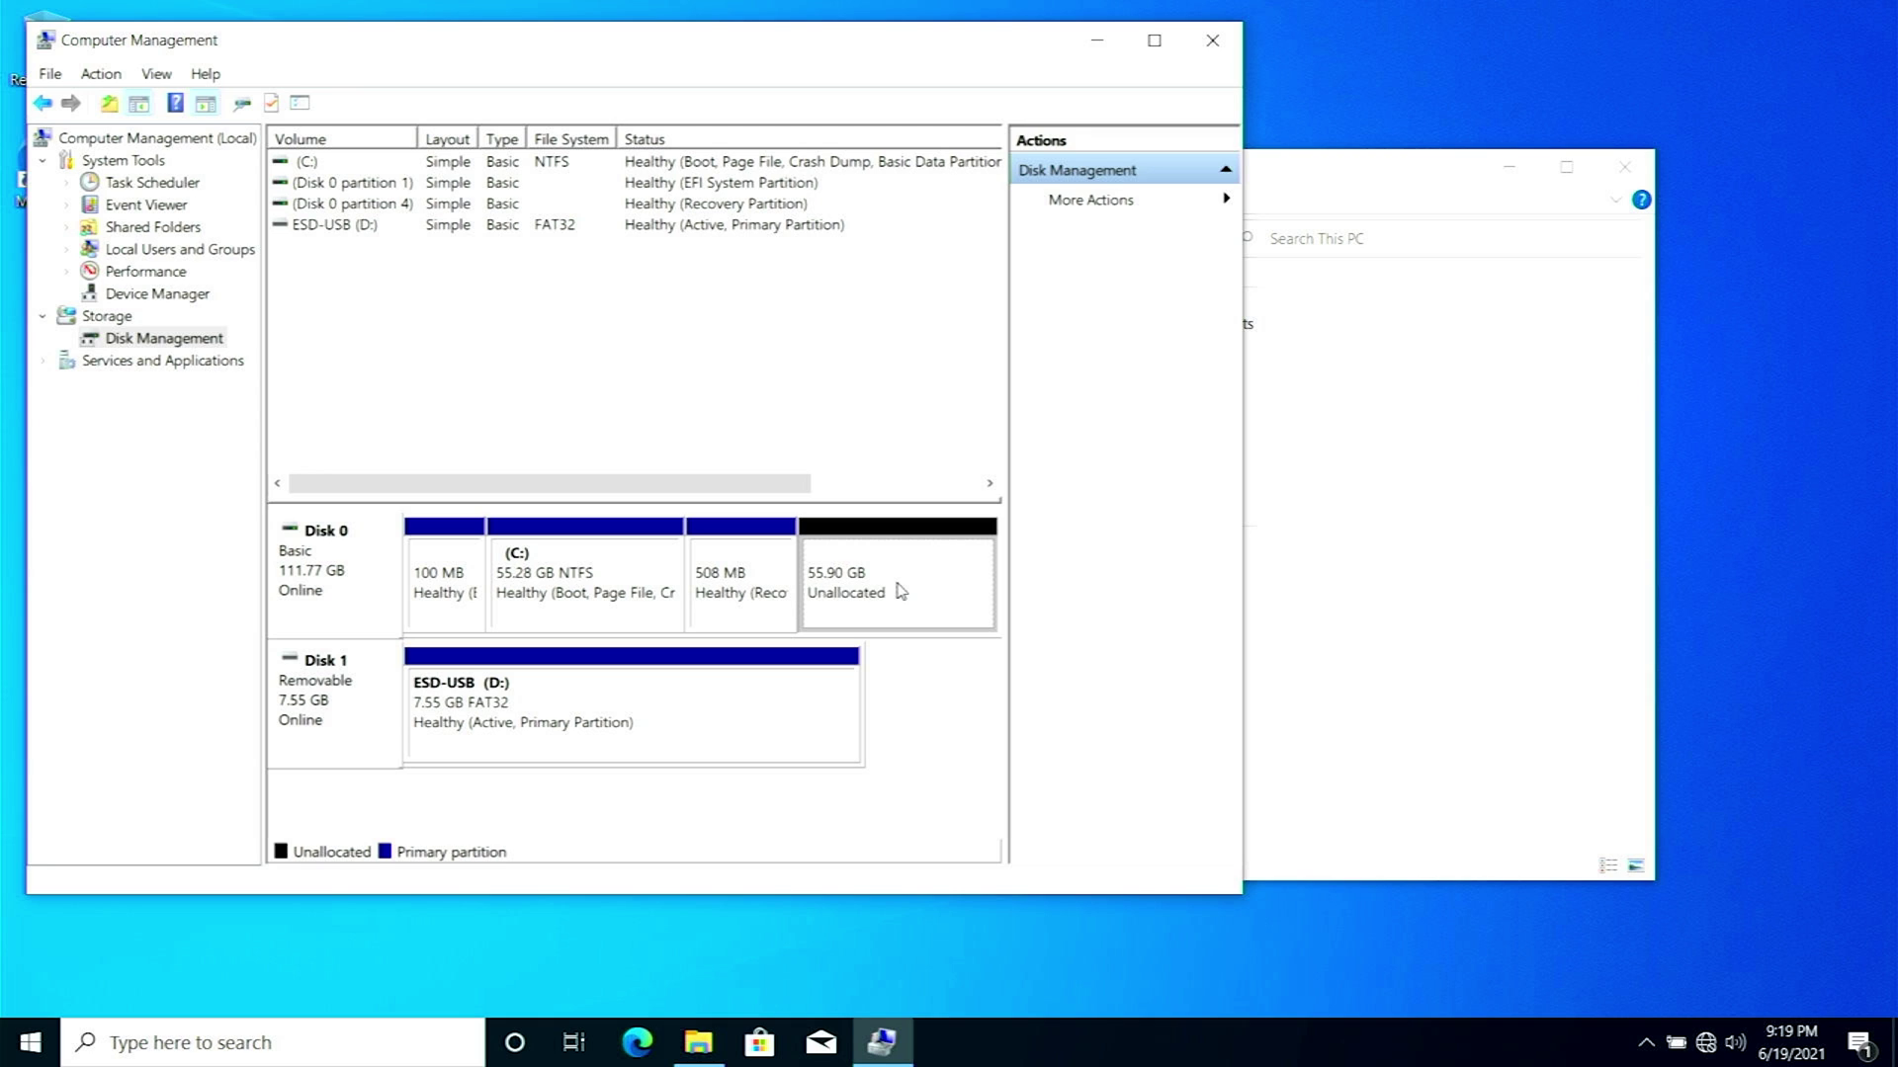
pyautogui.click(591, 559)
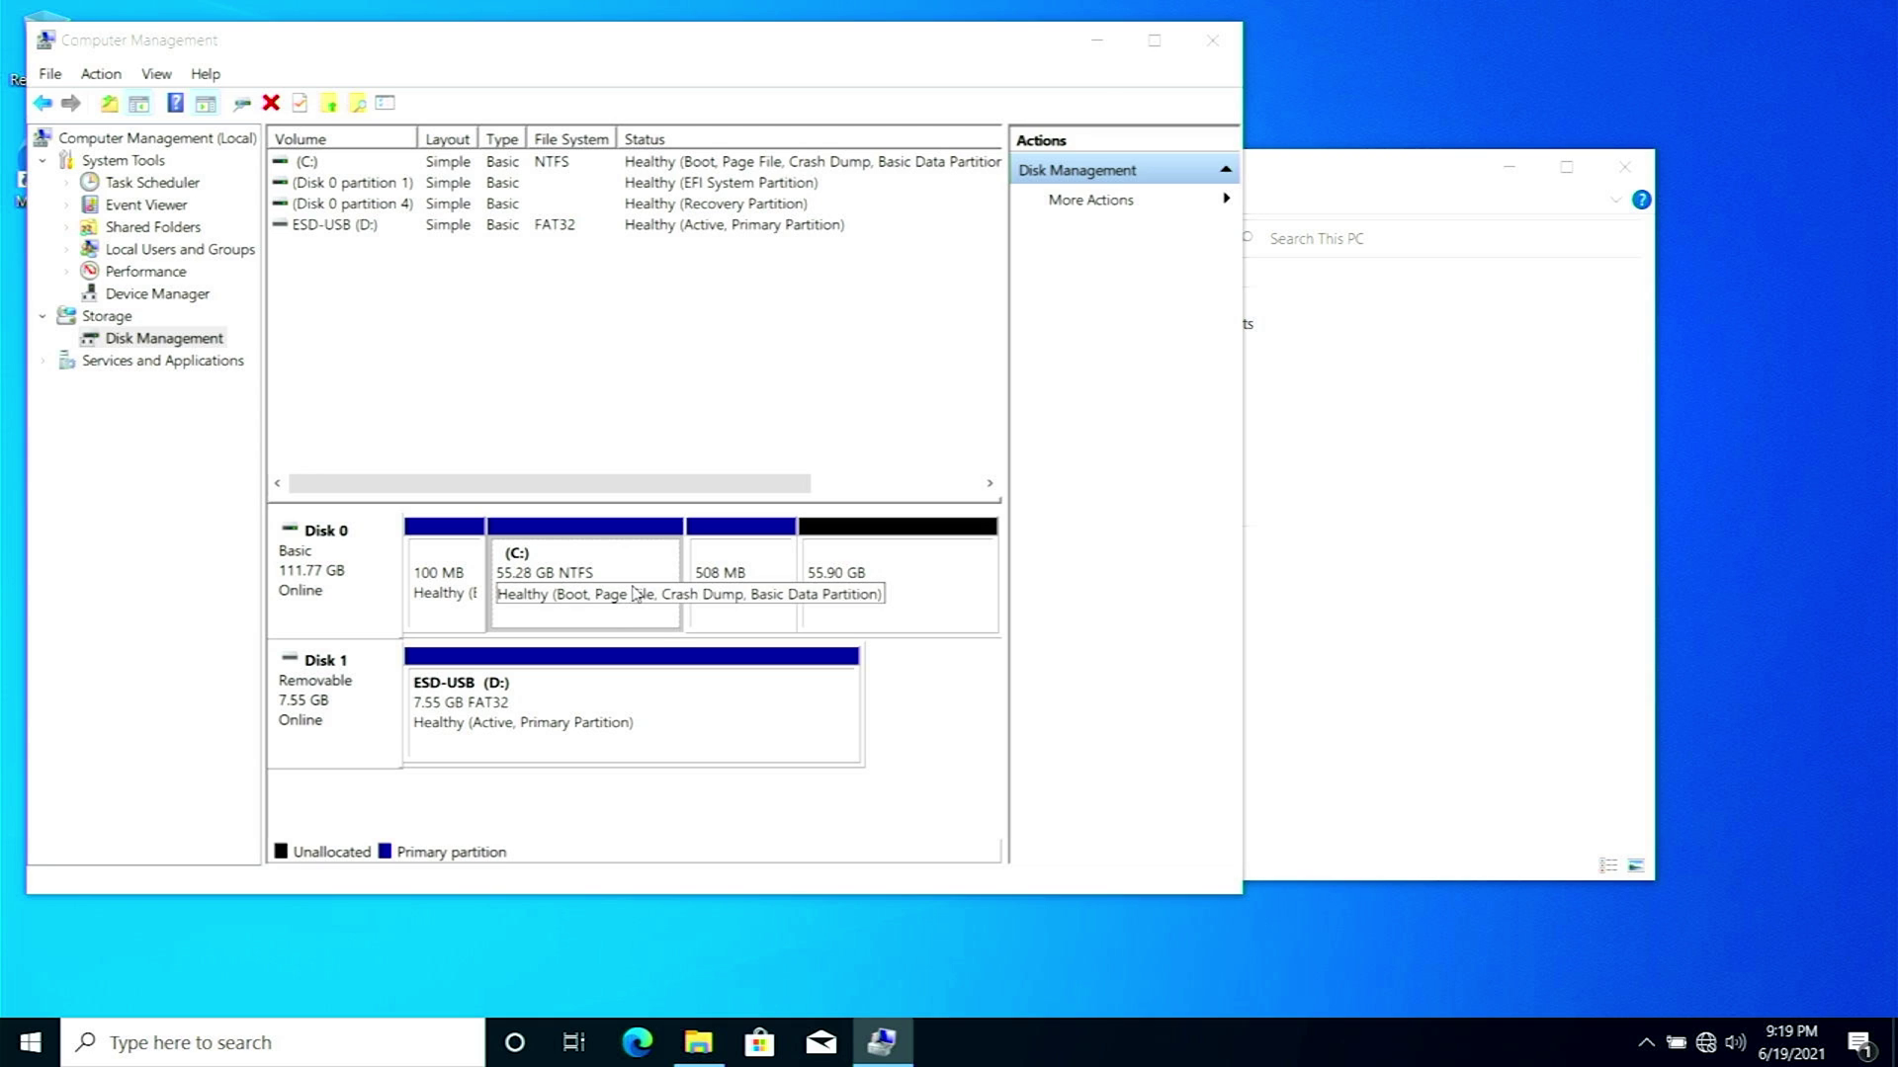
pyautogui.rightClick(593, 559)
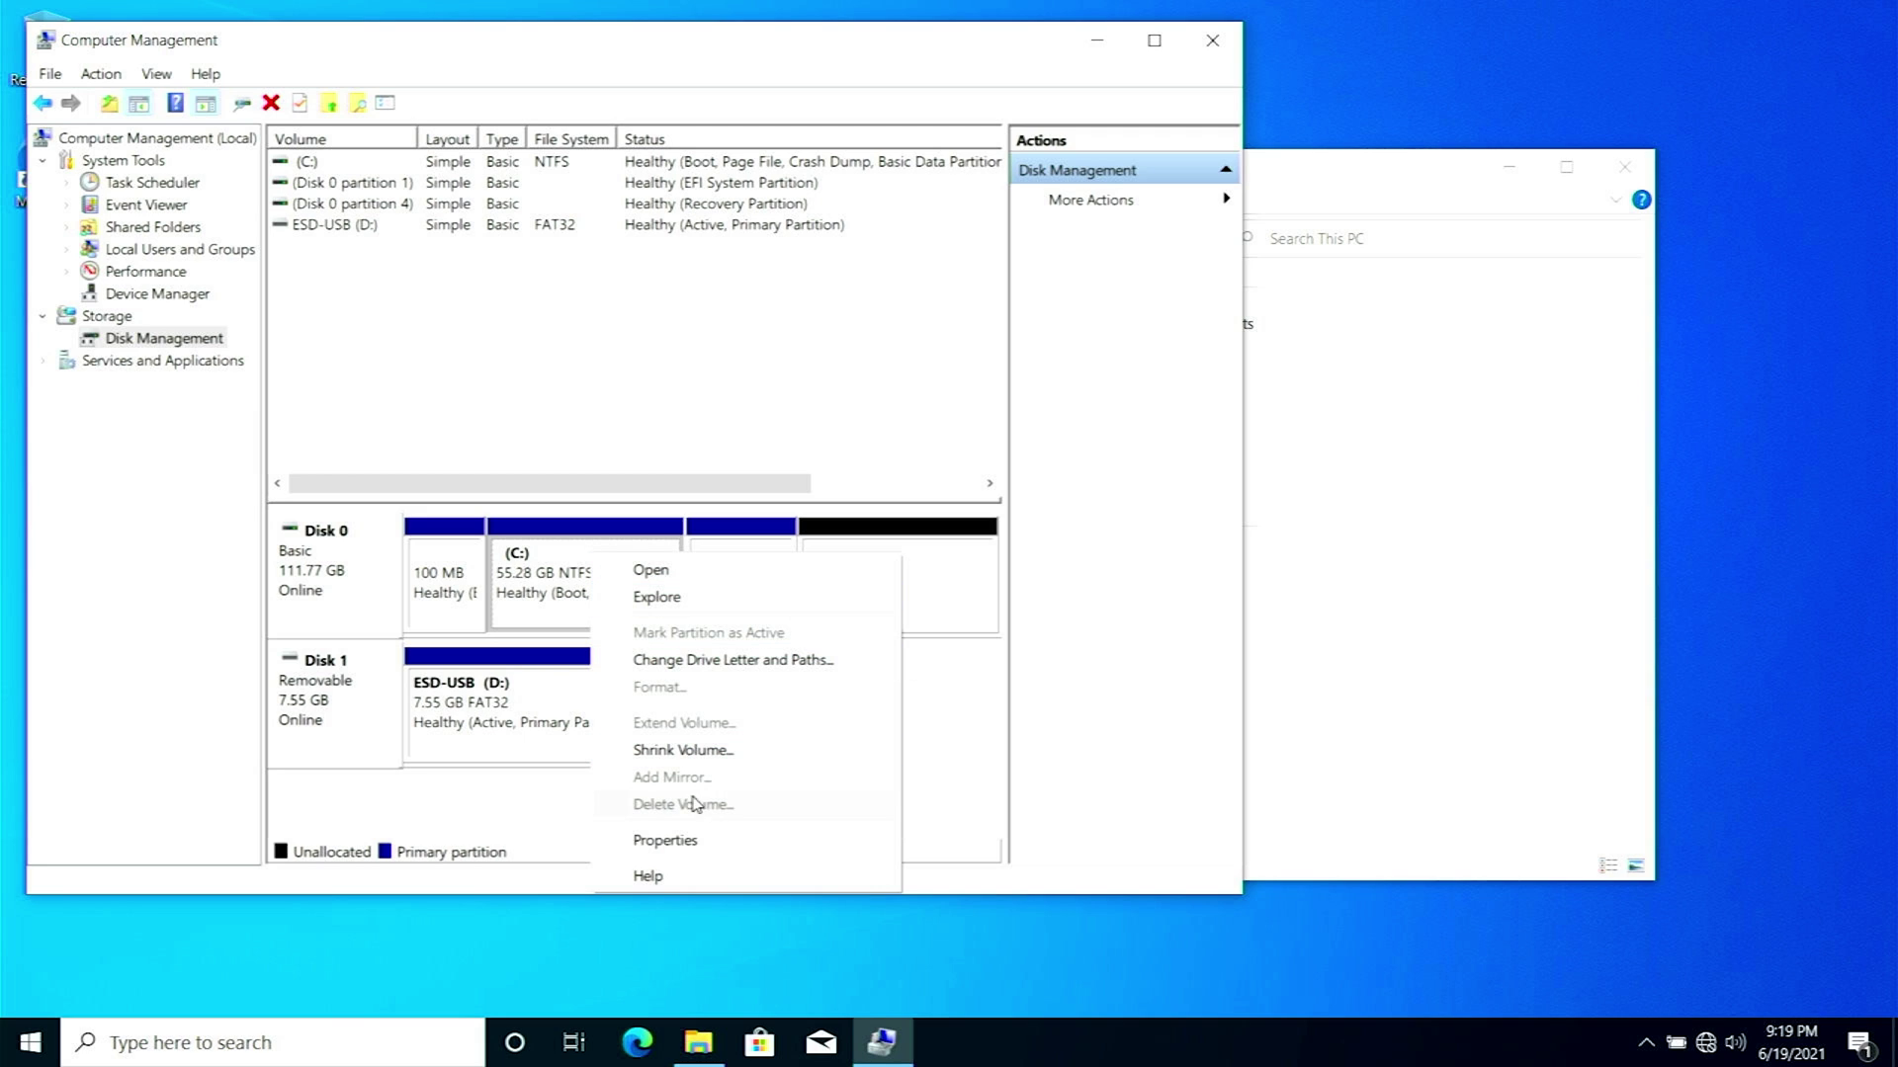
pyautogui.click(935, 577)
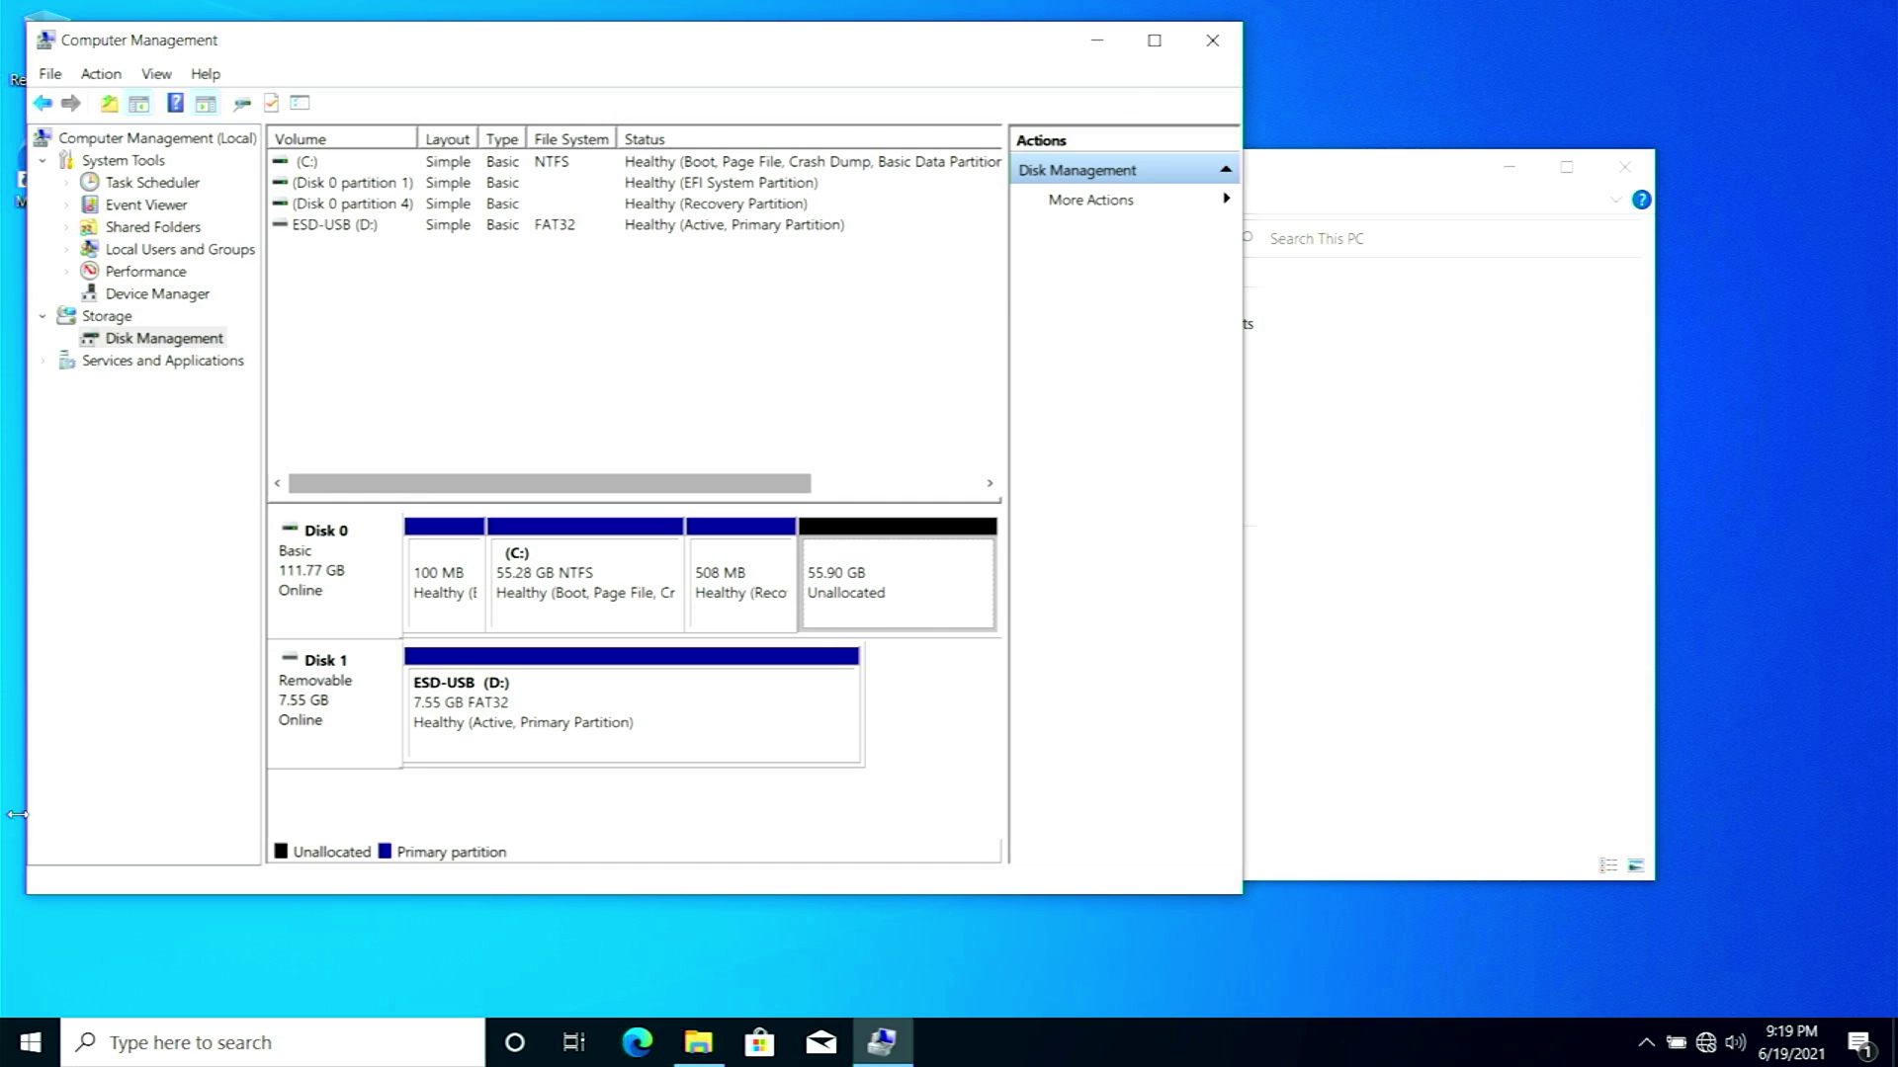
# - Shut down Windows 10, then in BIOS choose UEFI: SanDisk, Partition 1 from Boot Override
pyautogui.click(30, 1039)
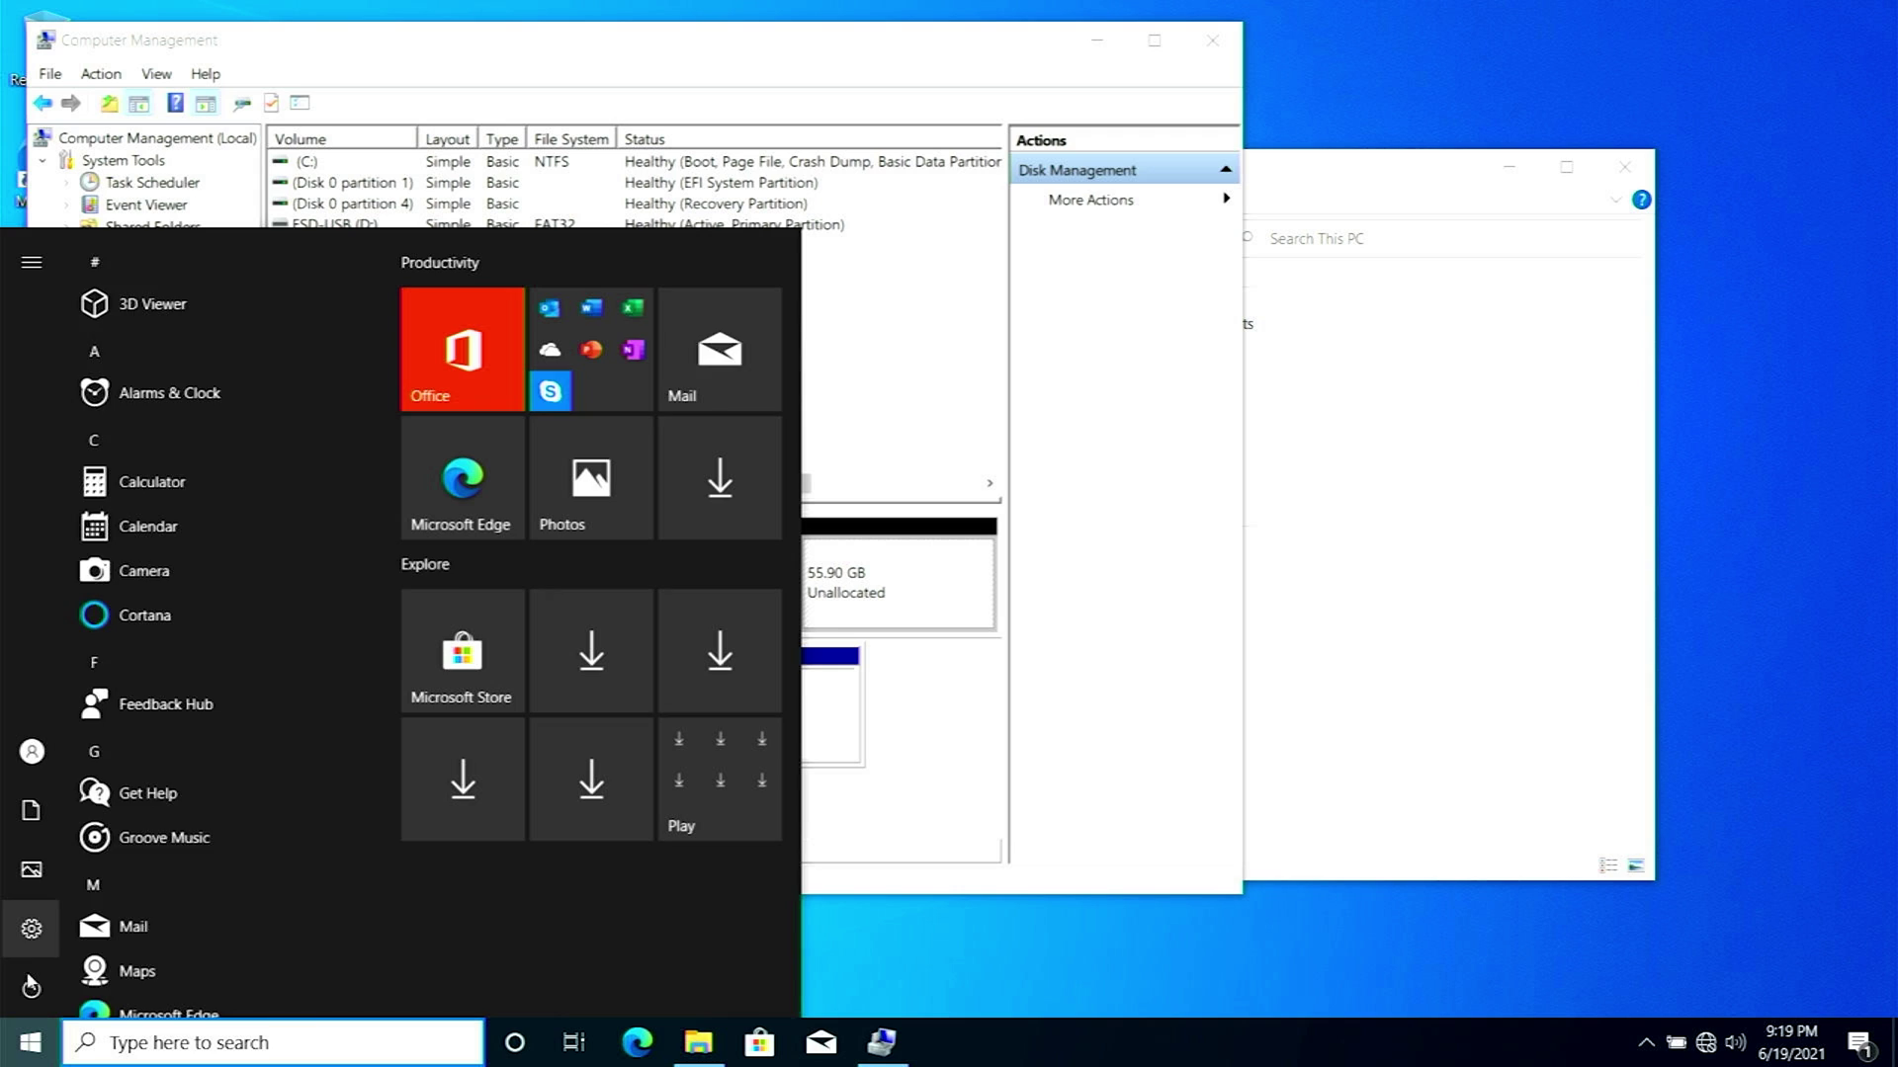
pyautogui.click(86, 986)
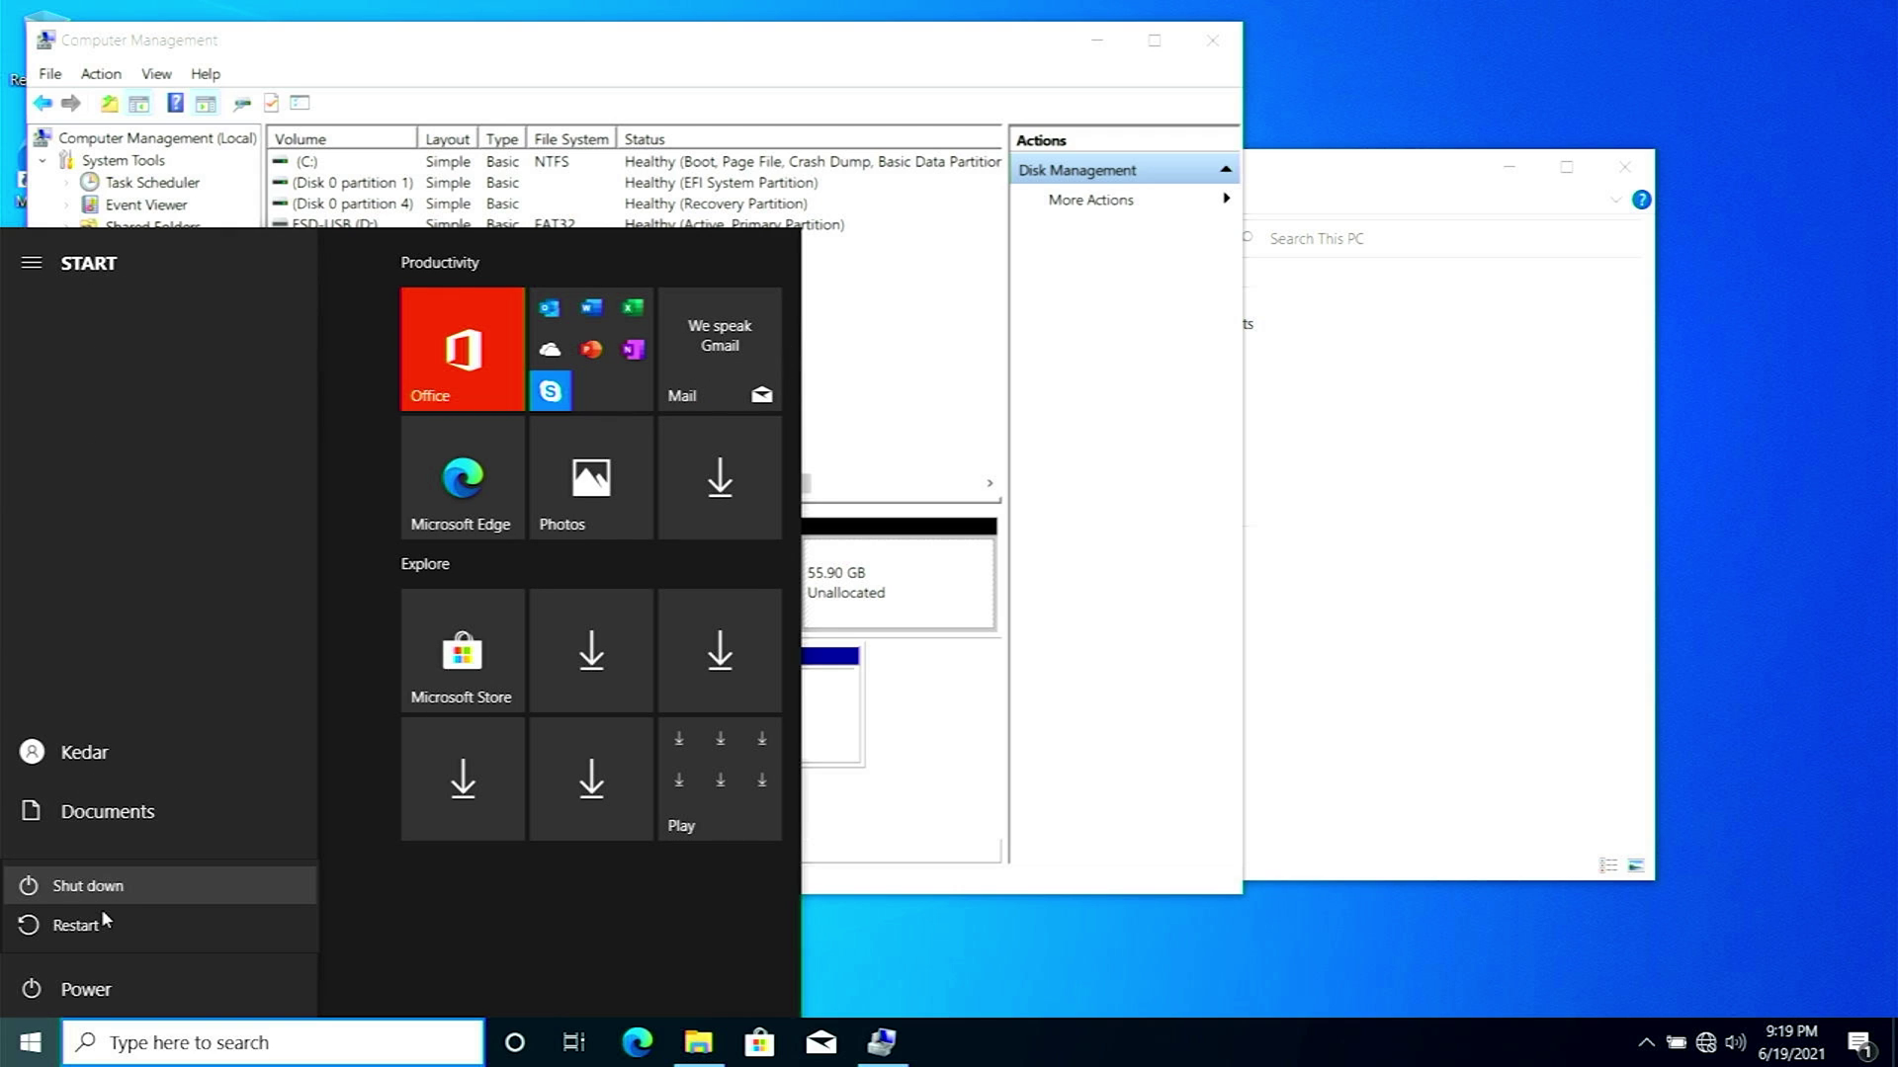
pyautogui.click(126, 886)
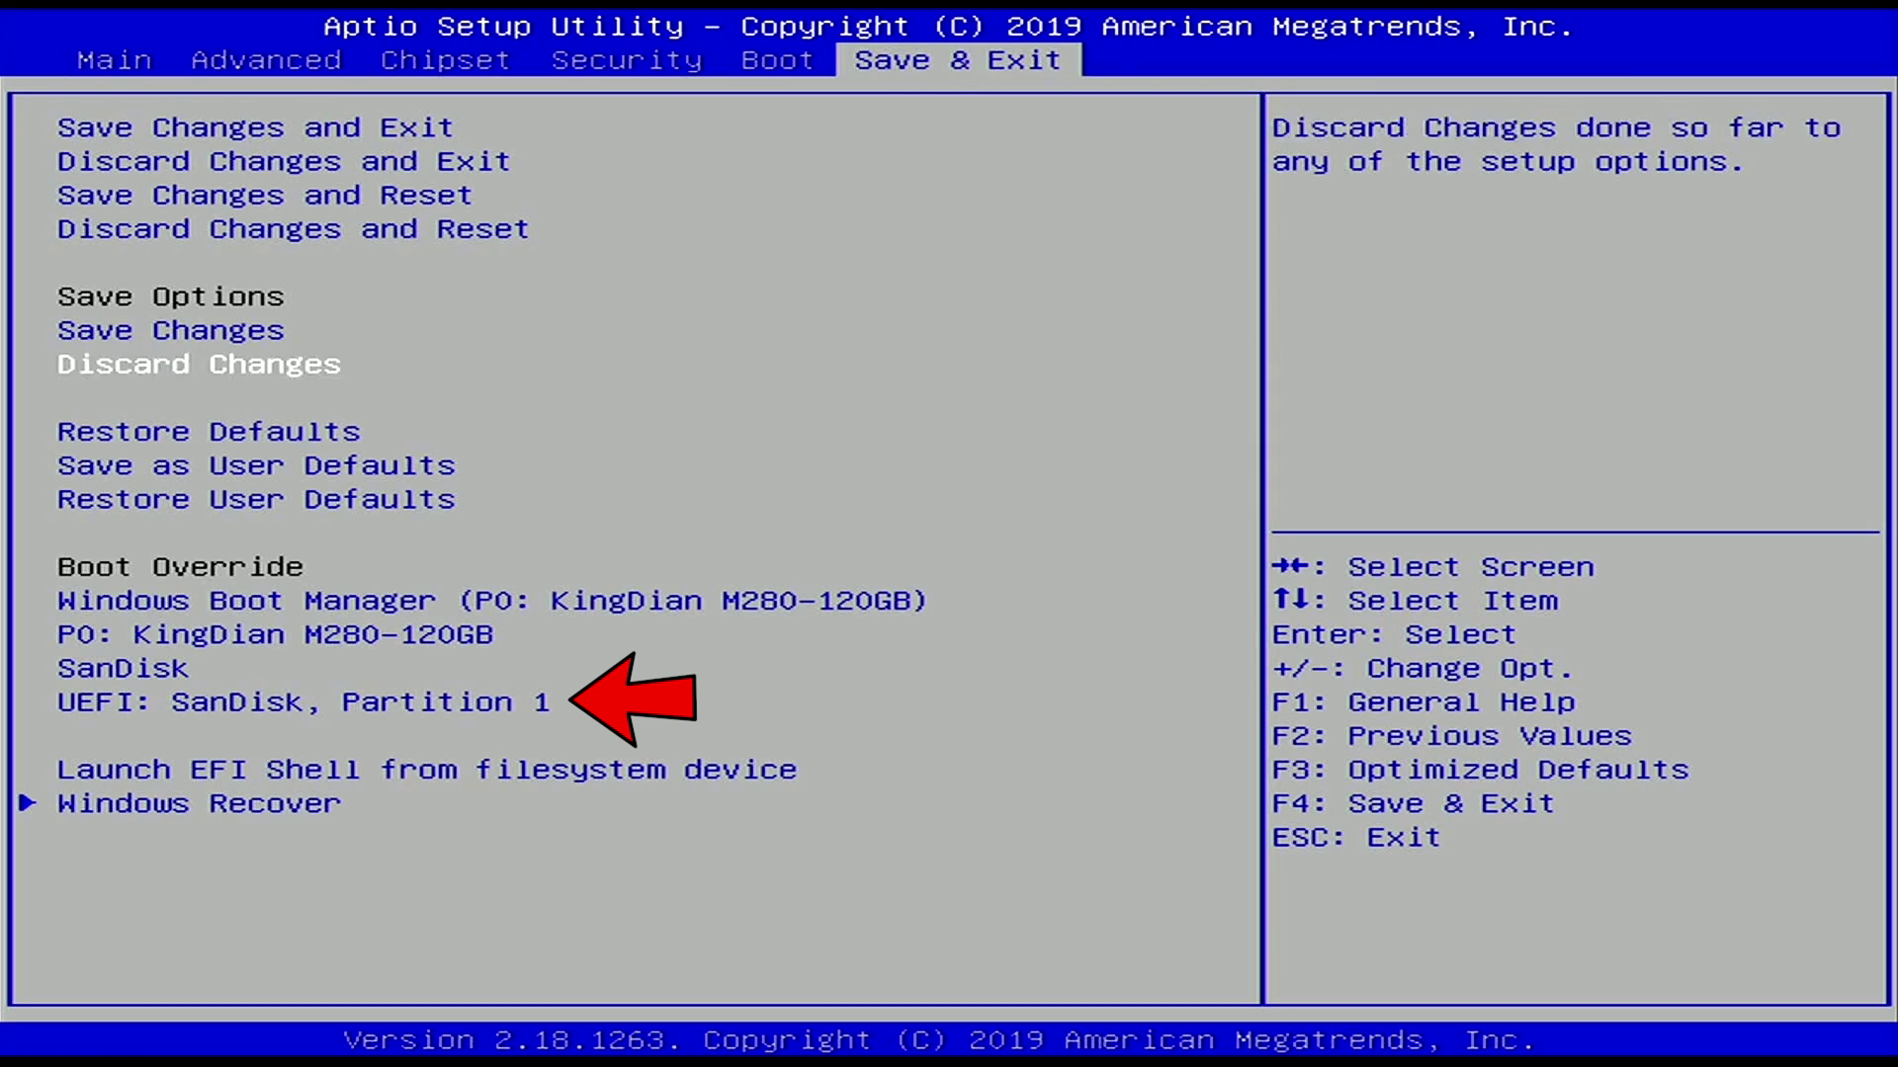
pyautogui.press('Up')
pyautogui.press('Up')
pyautogui.press('Down')
pyautogui.press('Down')
pyautogui.press('Down')
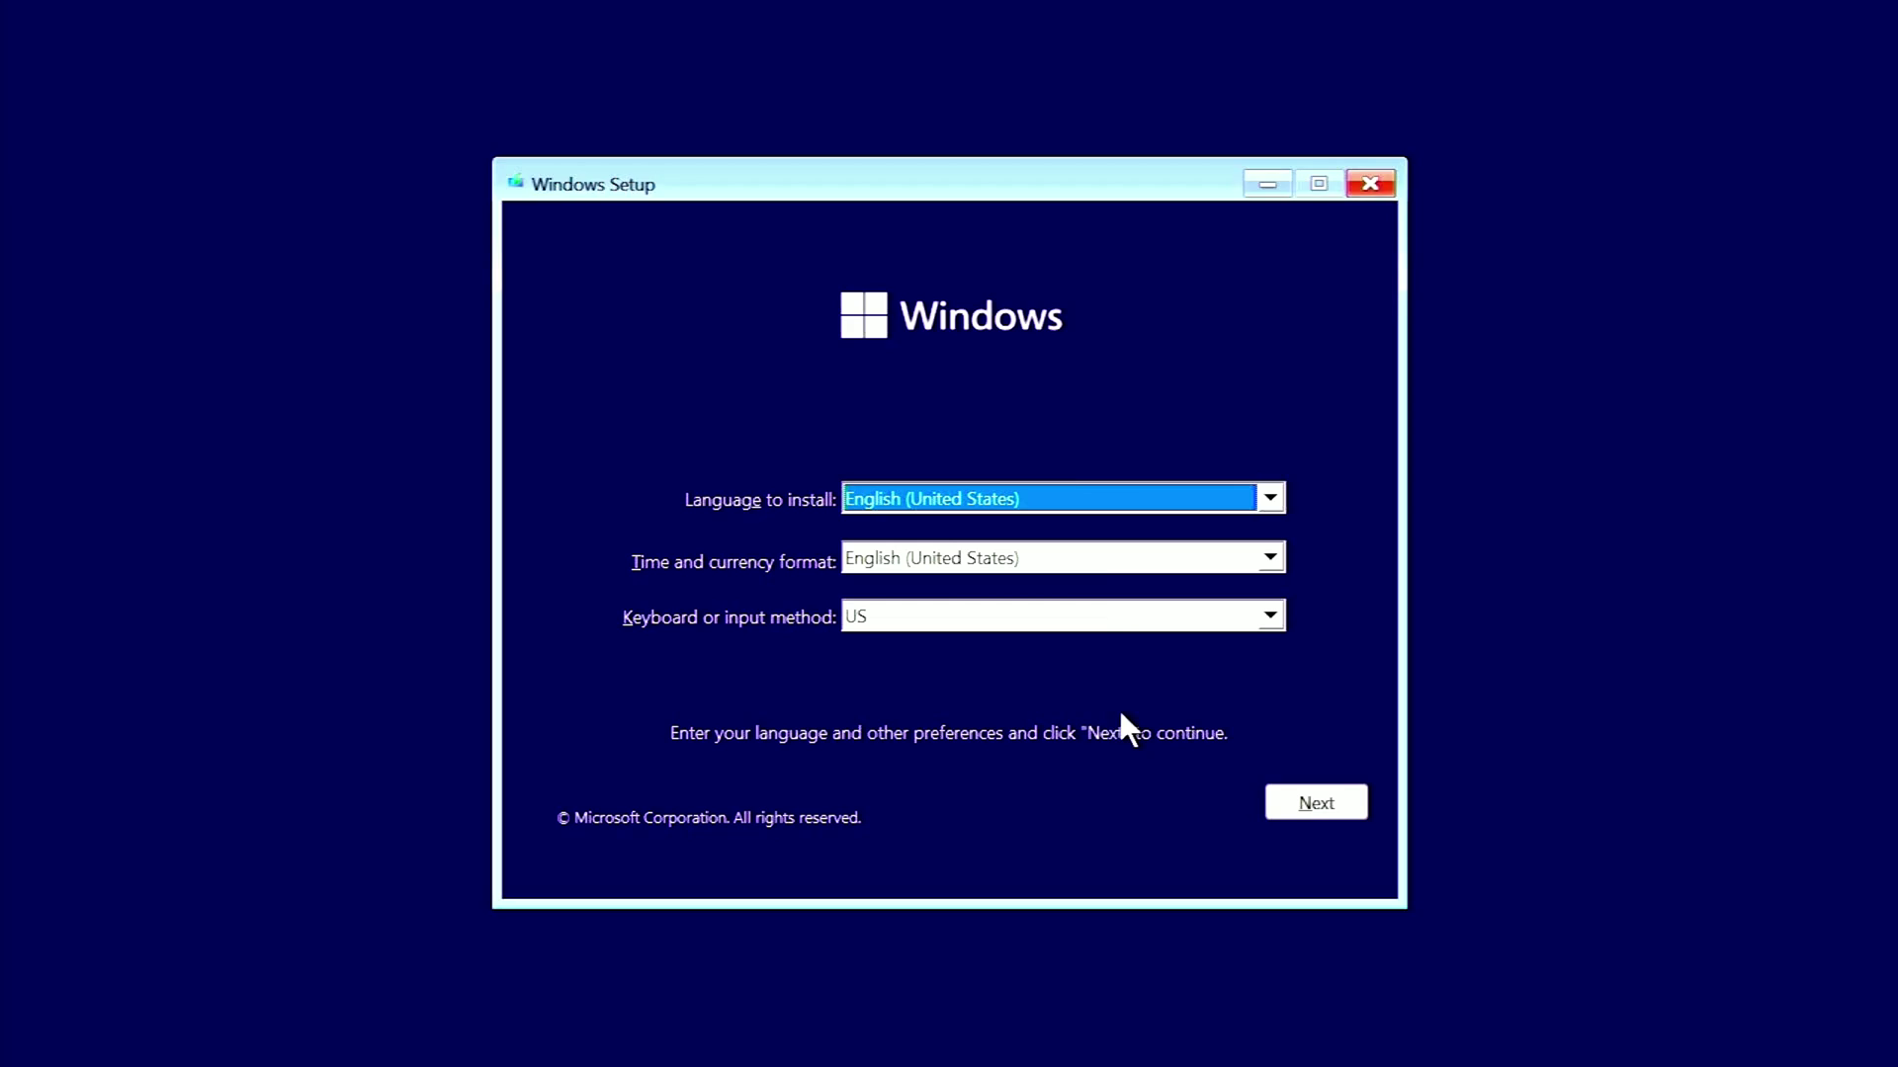
# - Keep the default language, skip the product key, and pick Windows 11 Pro from the edition list
pyautogui.click(1297, 791)
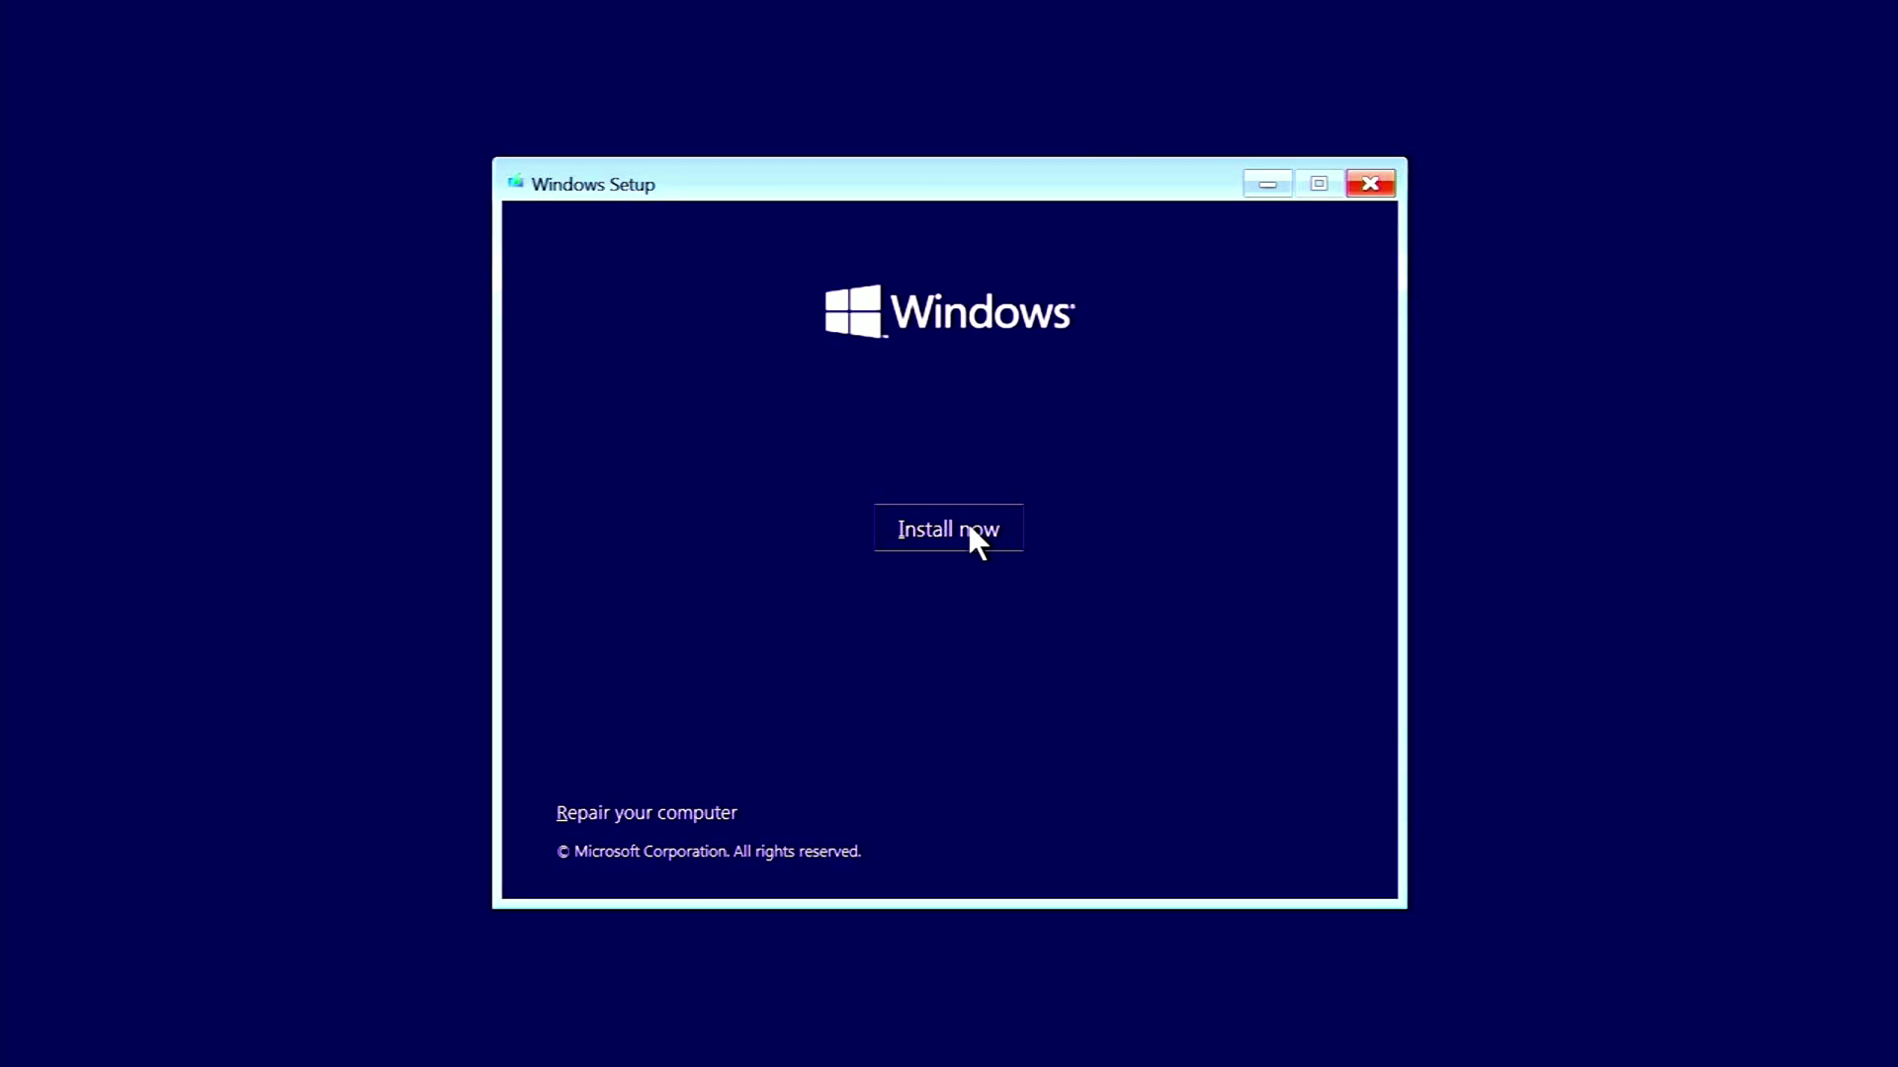
pyautogui.click(974, 541)
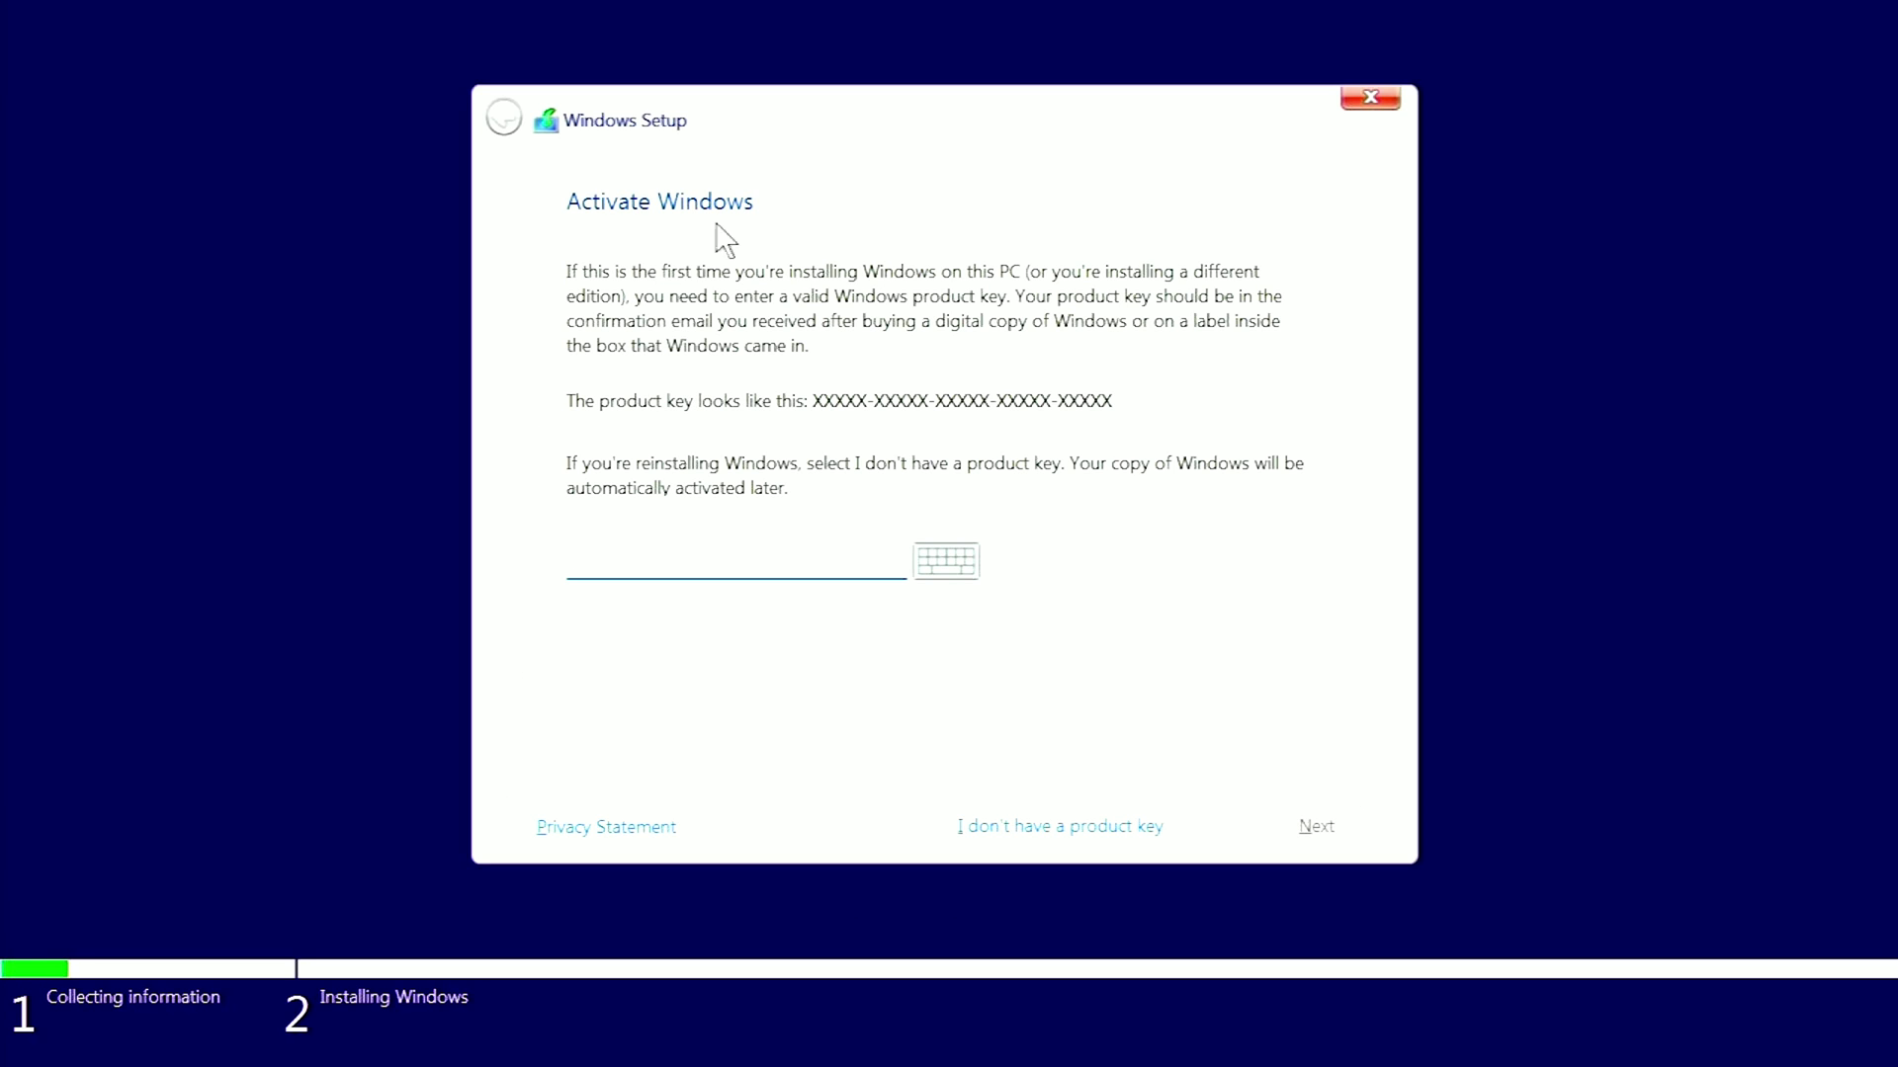
pyautogui.click(1078, 831)
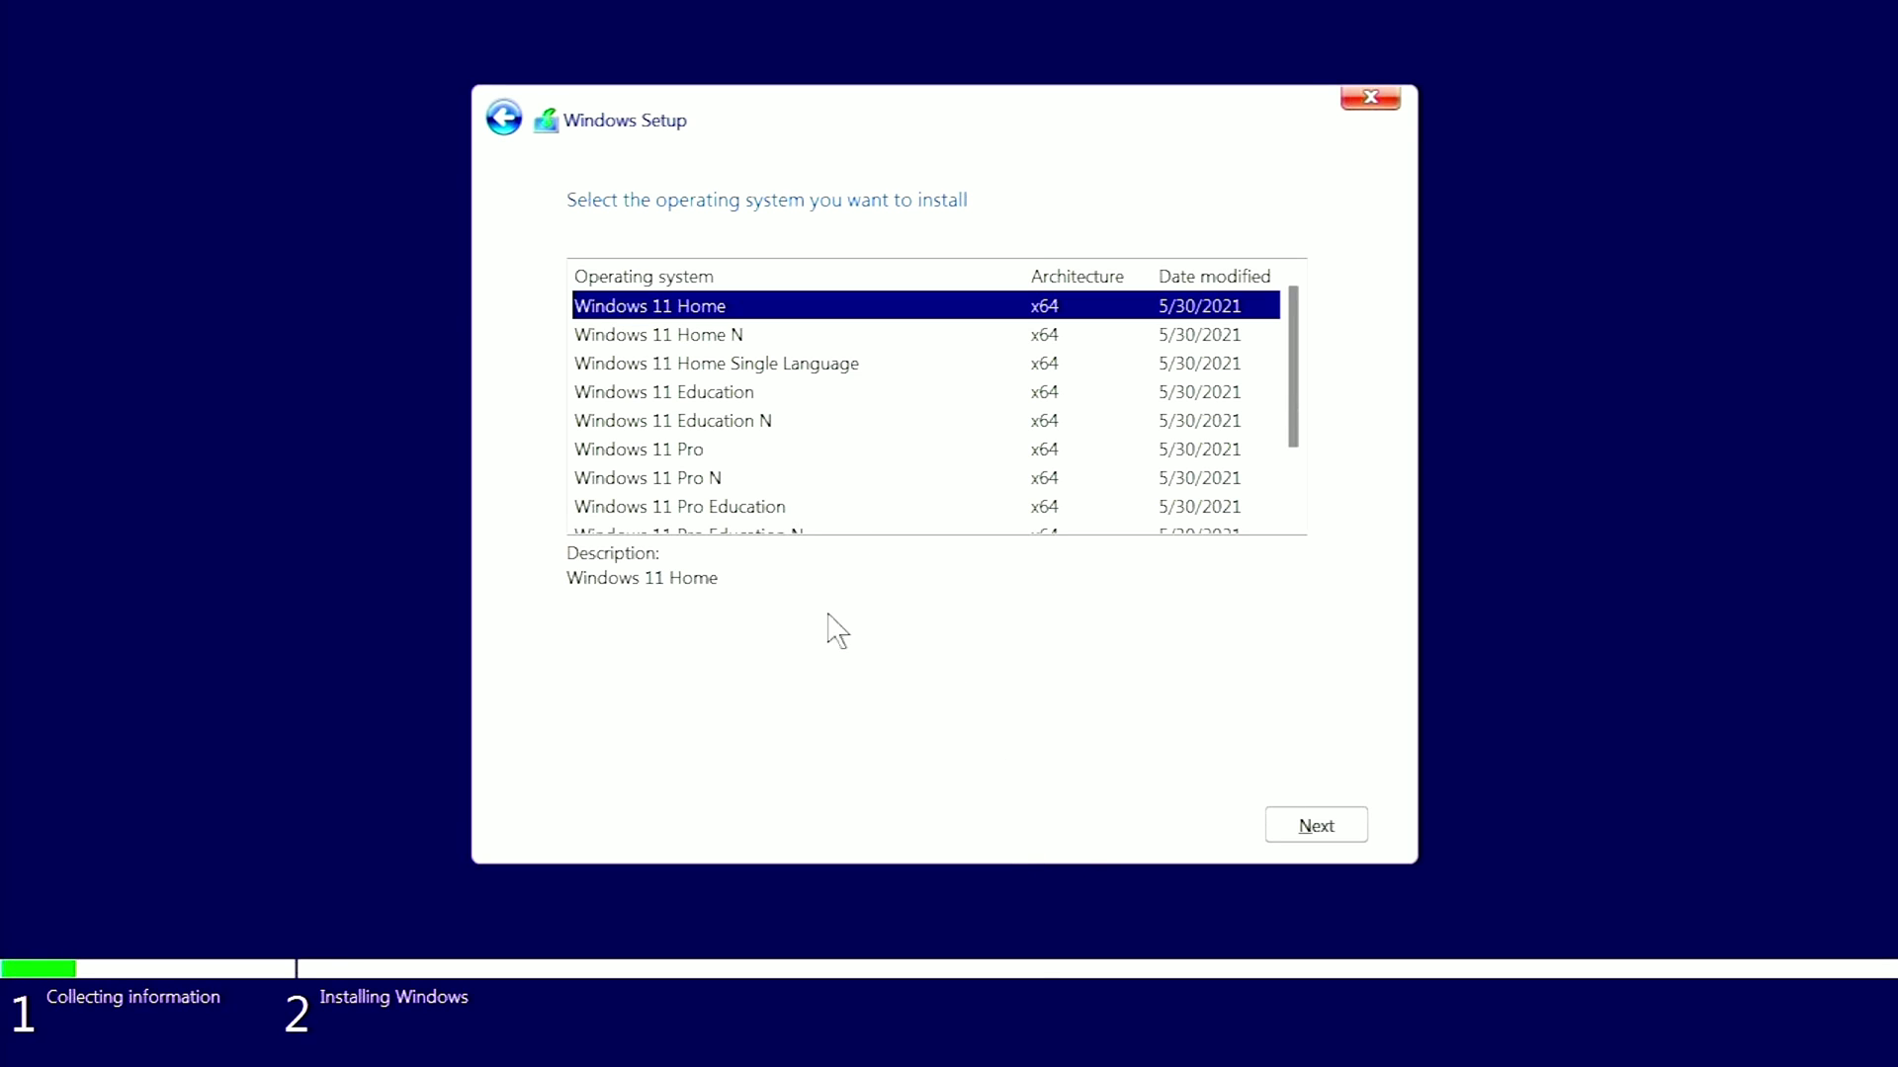
pyautogui.moveTo(1295, 411); pyautogui.dragTo(1290, 465)
pyautogui.click(682, 364)
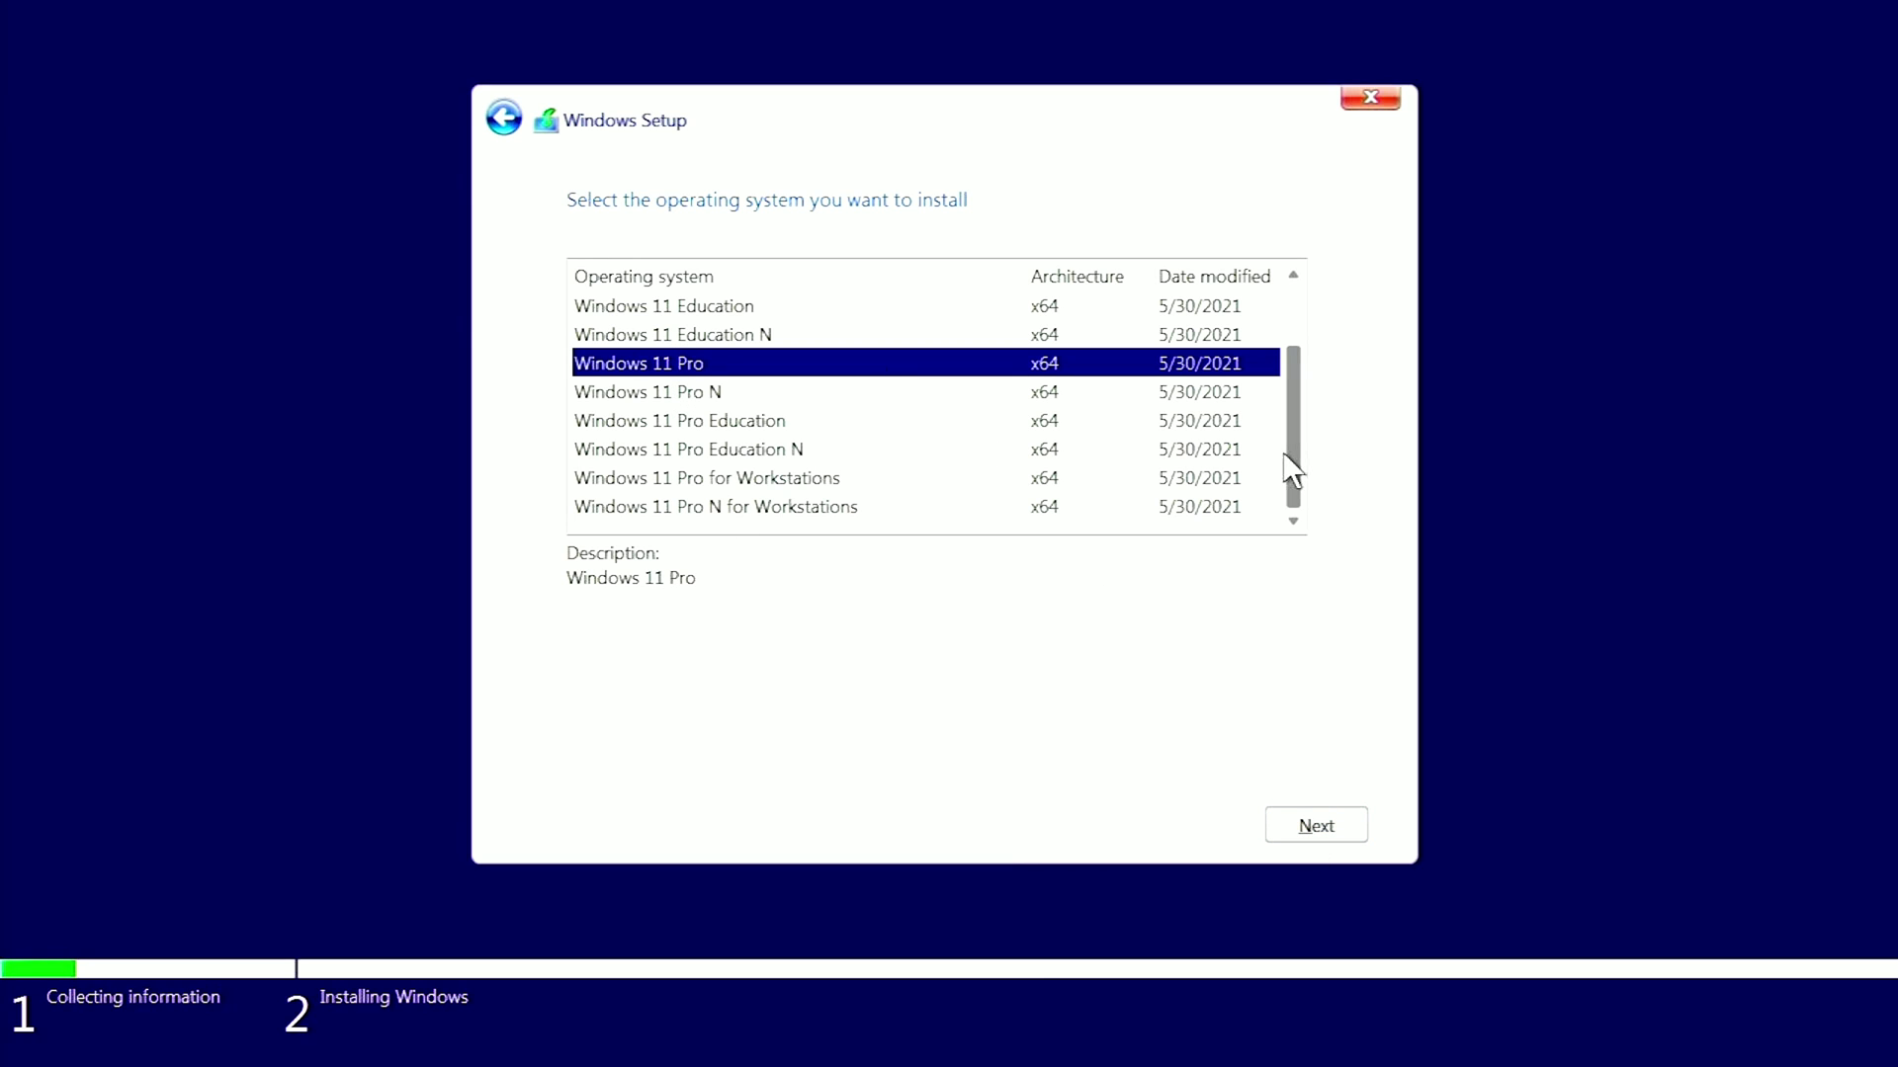
pyautogui.moveTo(1289, 455); pyautogui.dragTo(1296, 362)
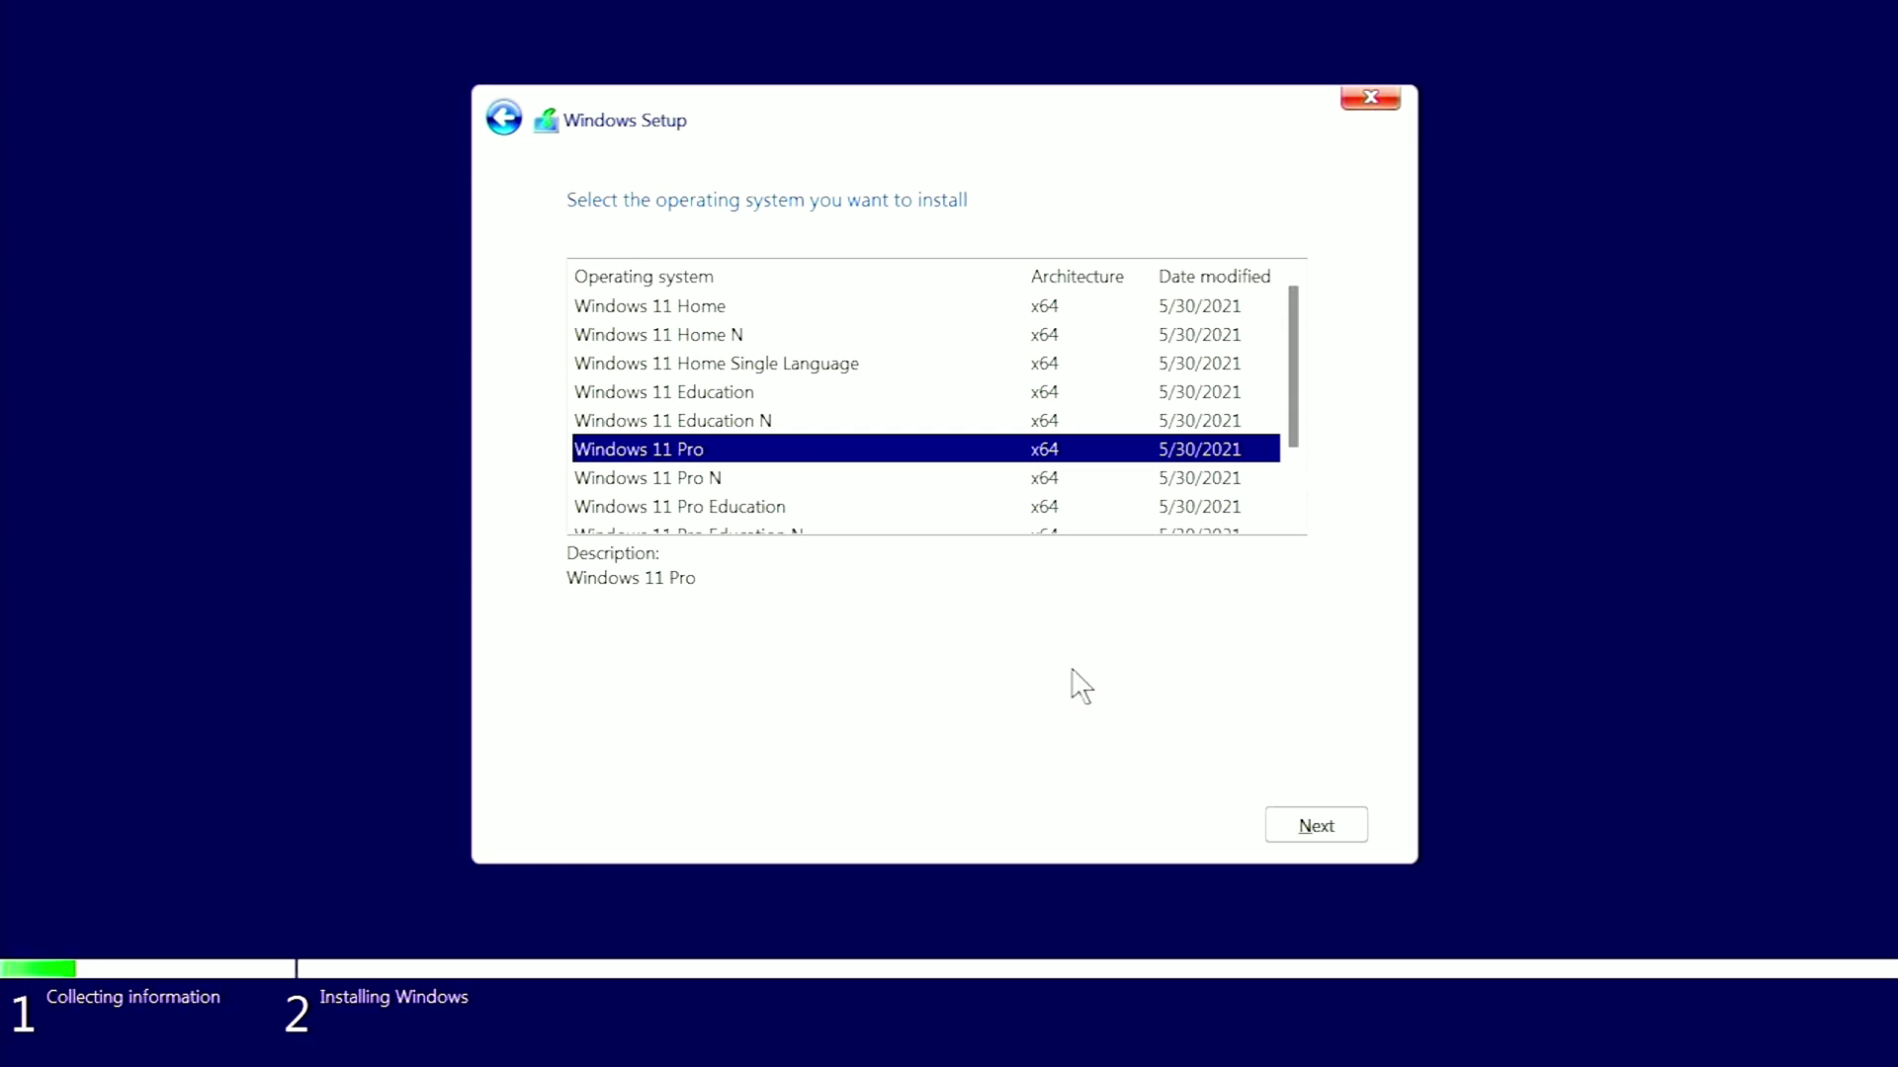
pyautogui.click(1313, 830)
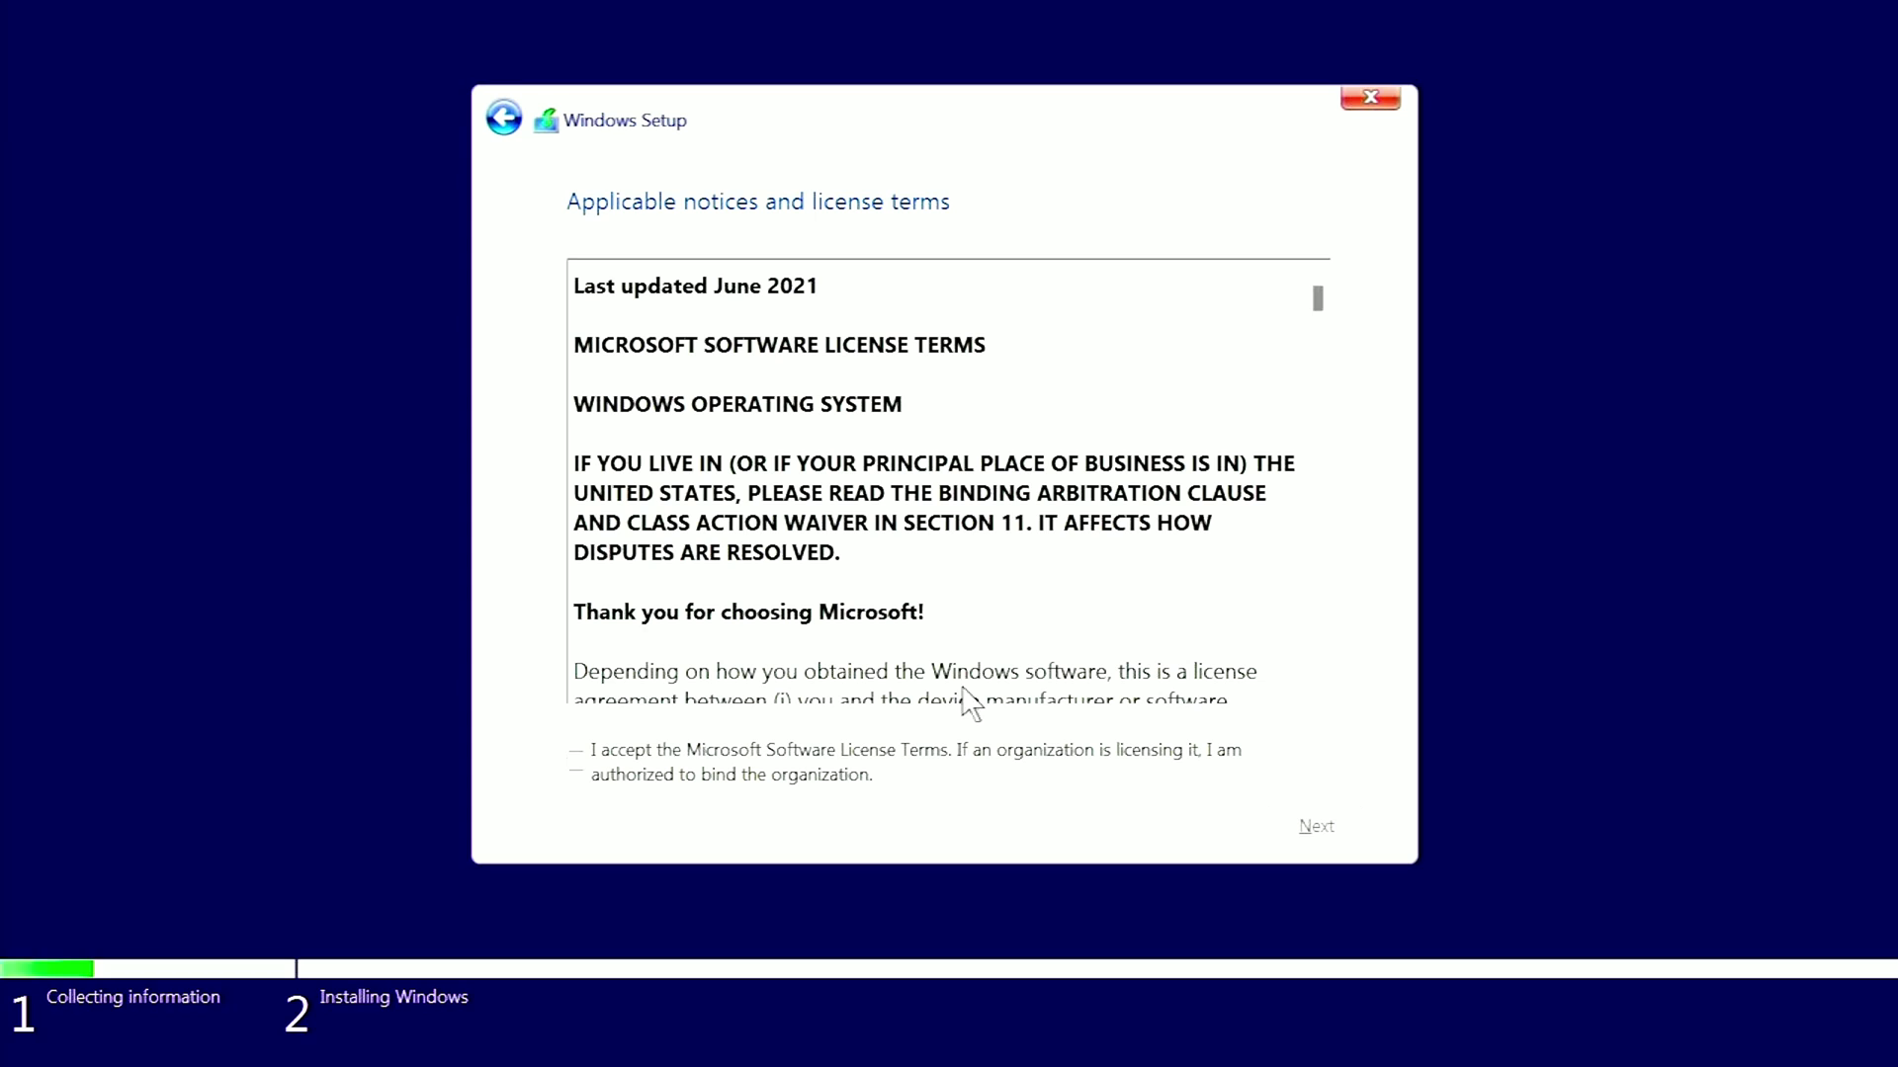
# - Accept the Windows licence terms and choose a Custom installation
pyautogui.click(577, 763)
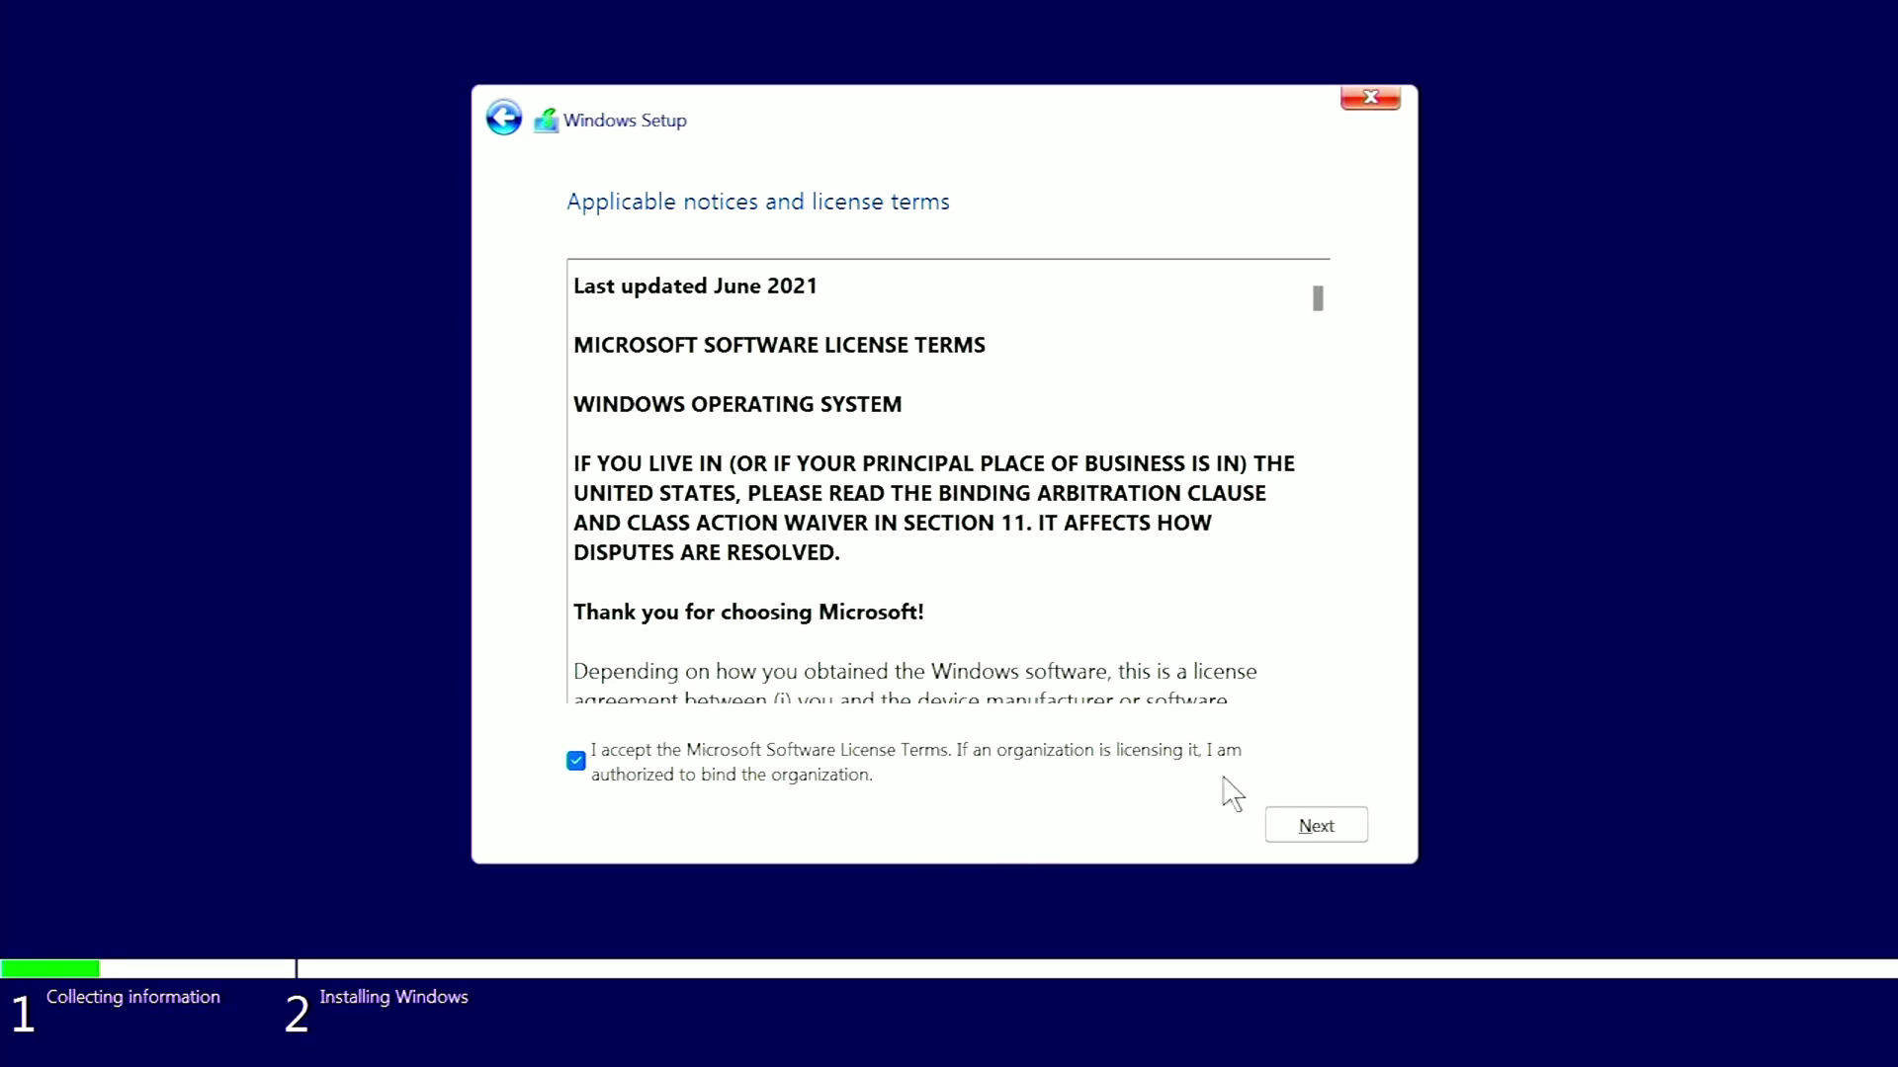
pyautogui.click(1316, 825)
pyautogui.click(756, 514)
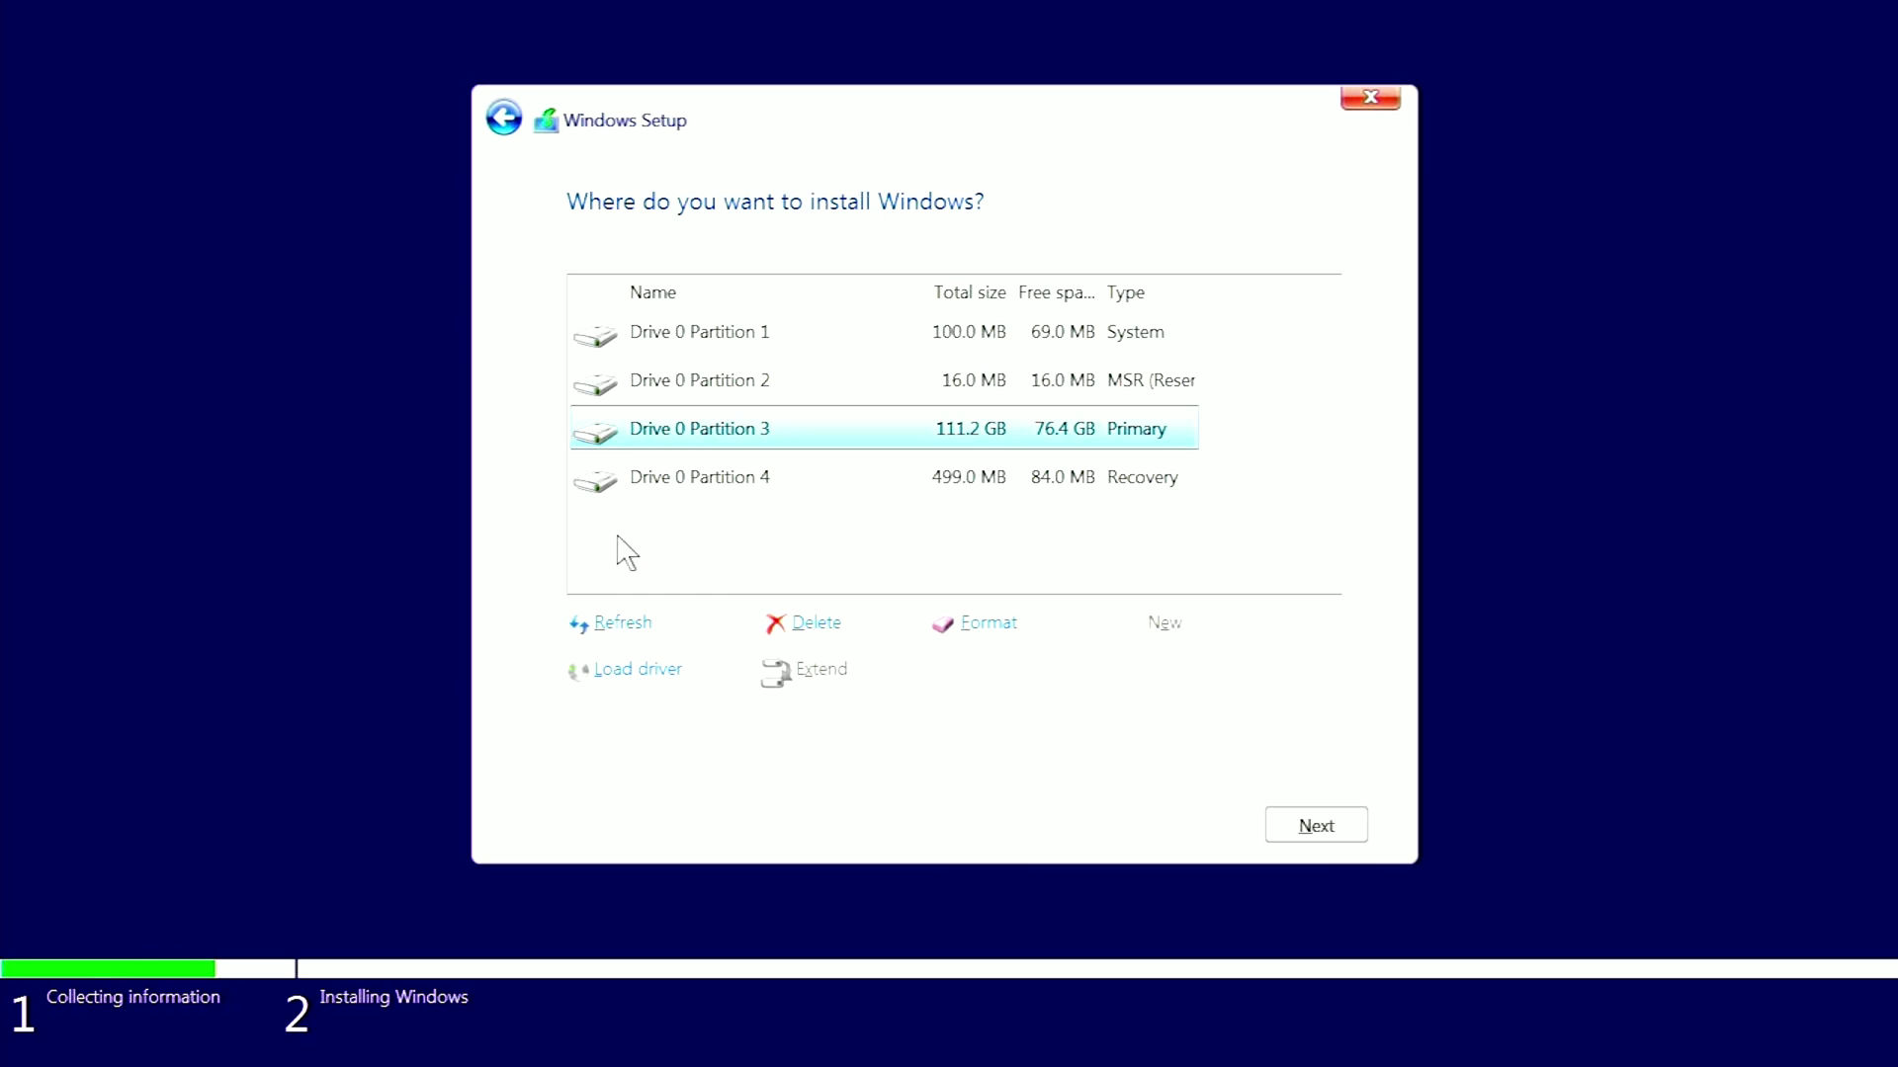
# - Install Windows 11 into Drive 0's 55.9 GB unallocated space
pyautogui.click(756, 326)
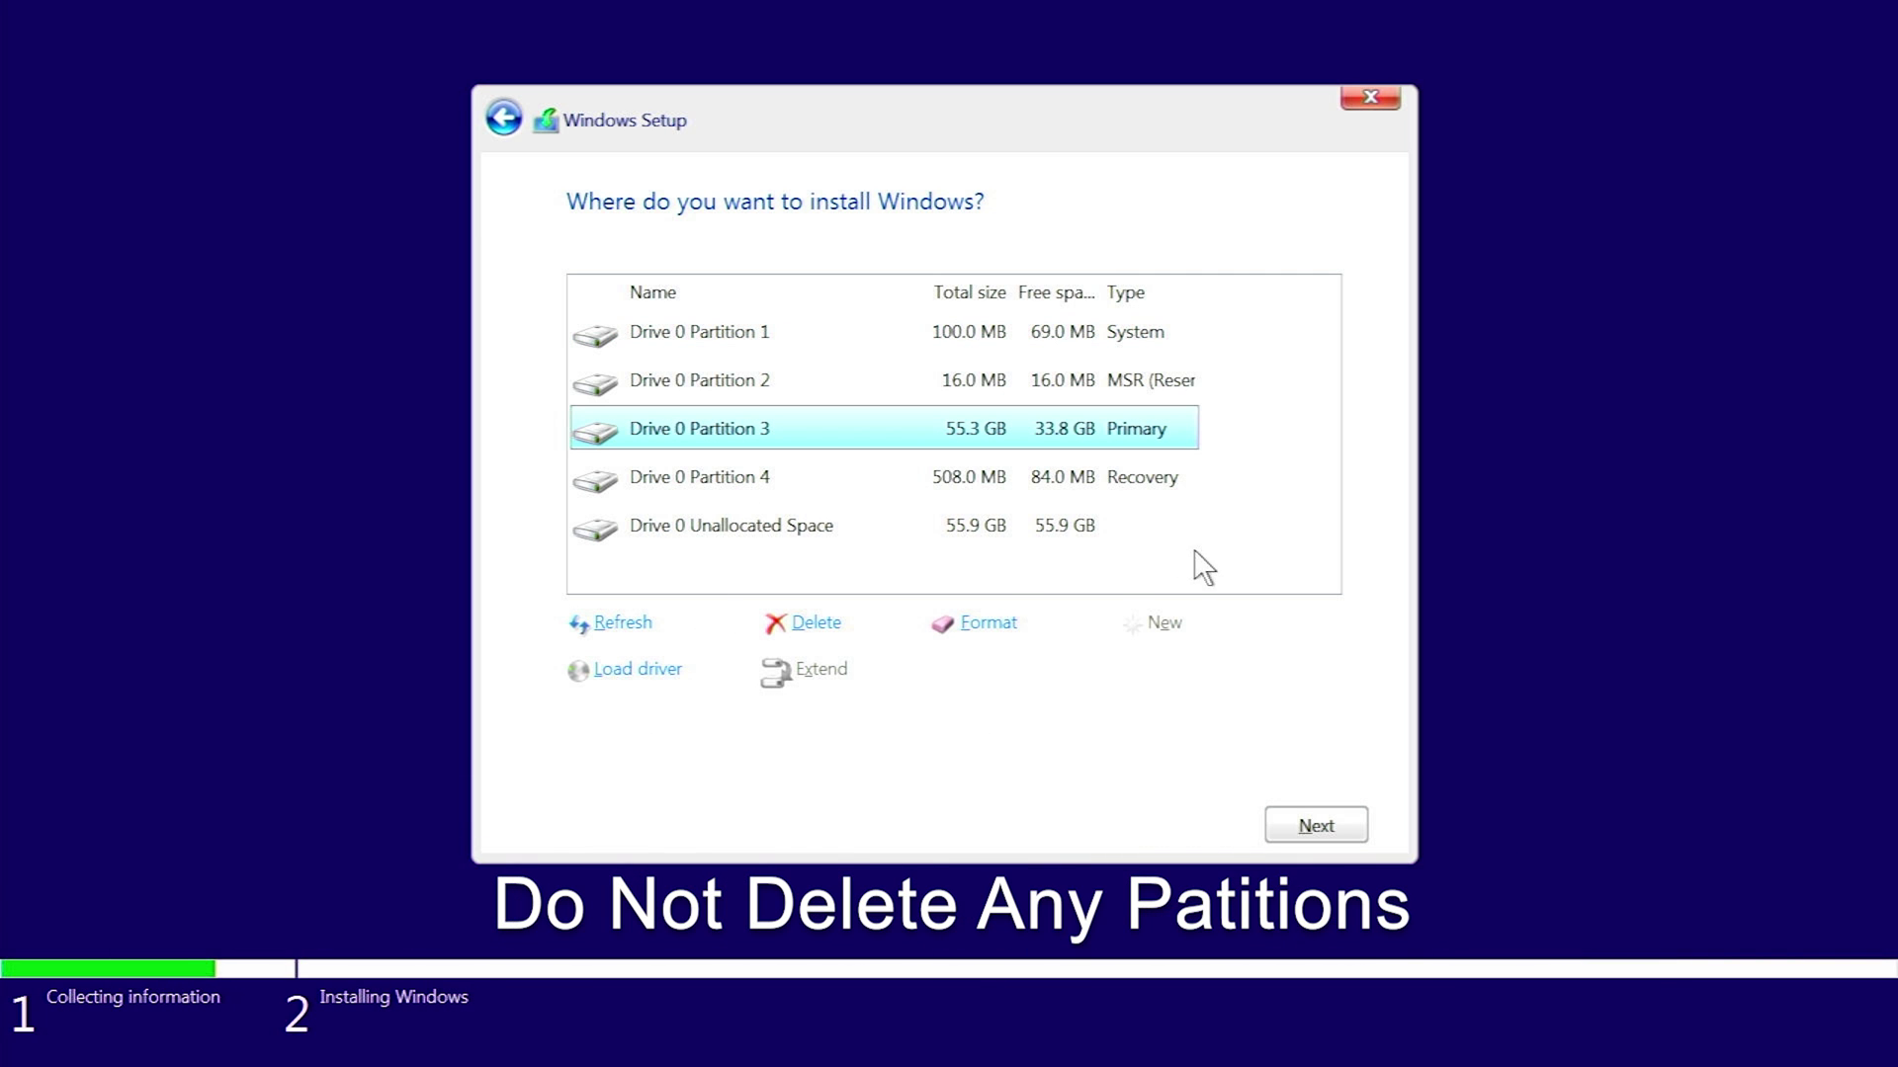
pyautogui.click(1043, 527)
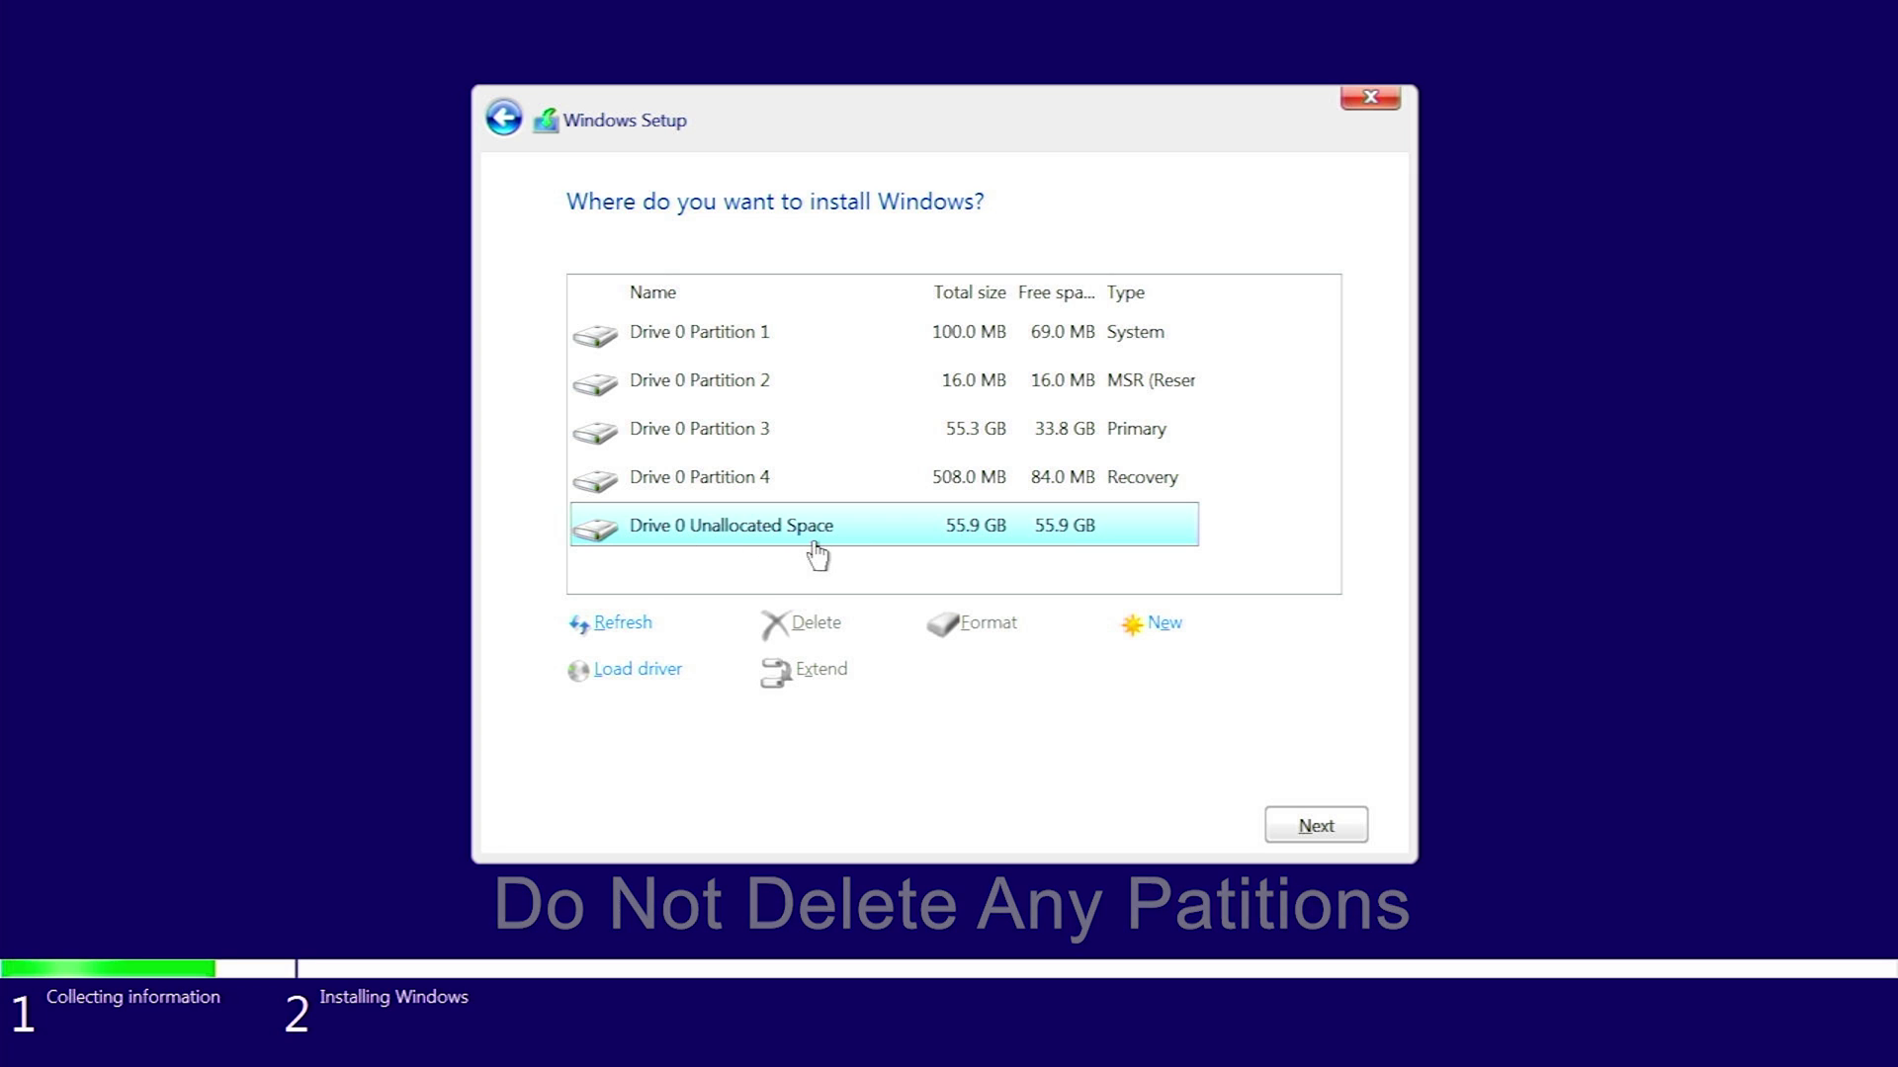
pyautogui.click(1316, 825)
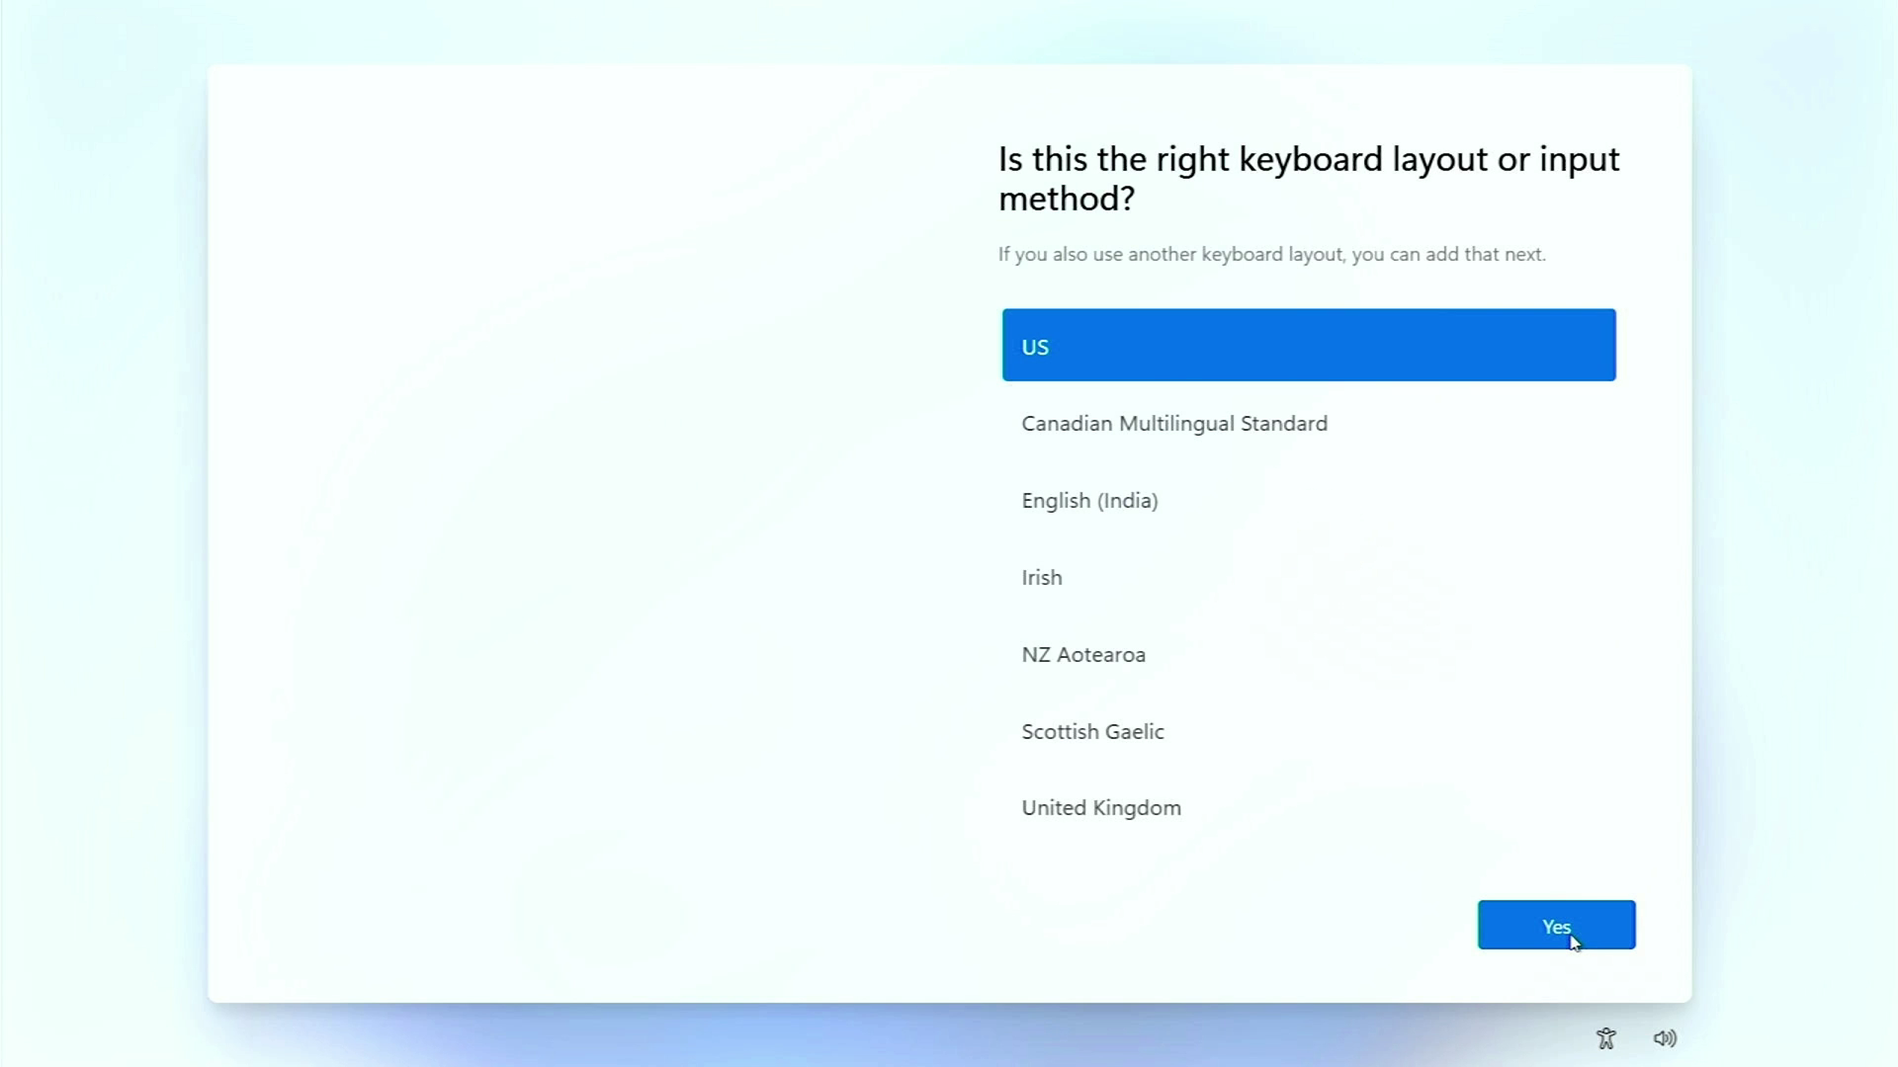
# - Confirm the US keyboard layout and skip adding a second layout
pyautogui.click(1463, 795)
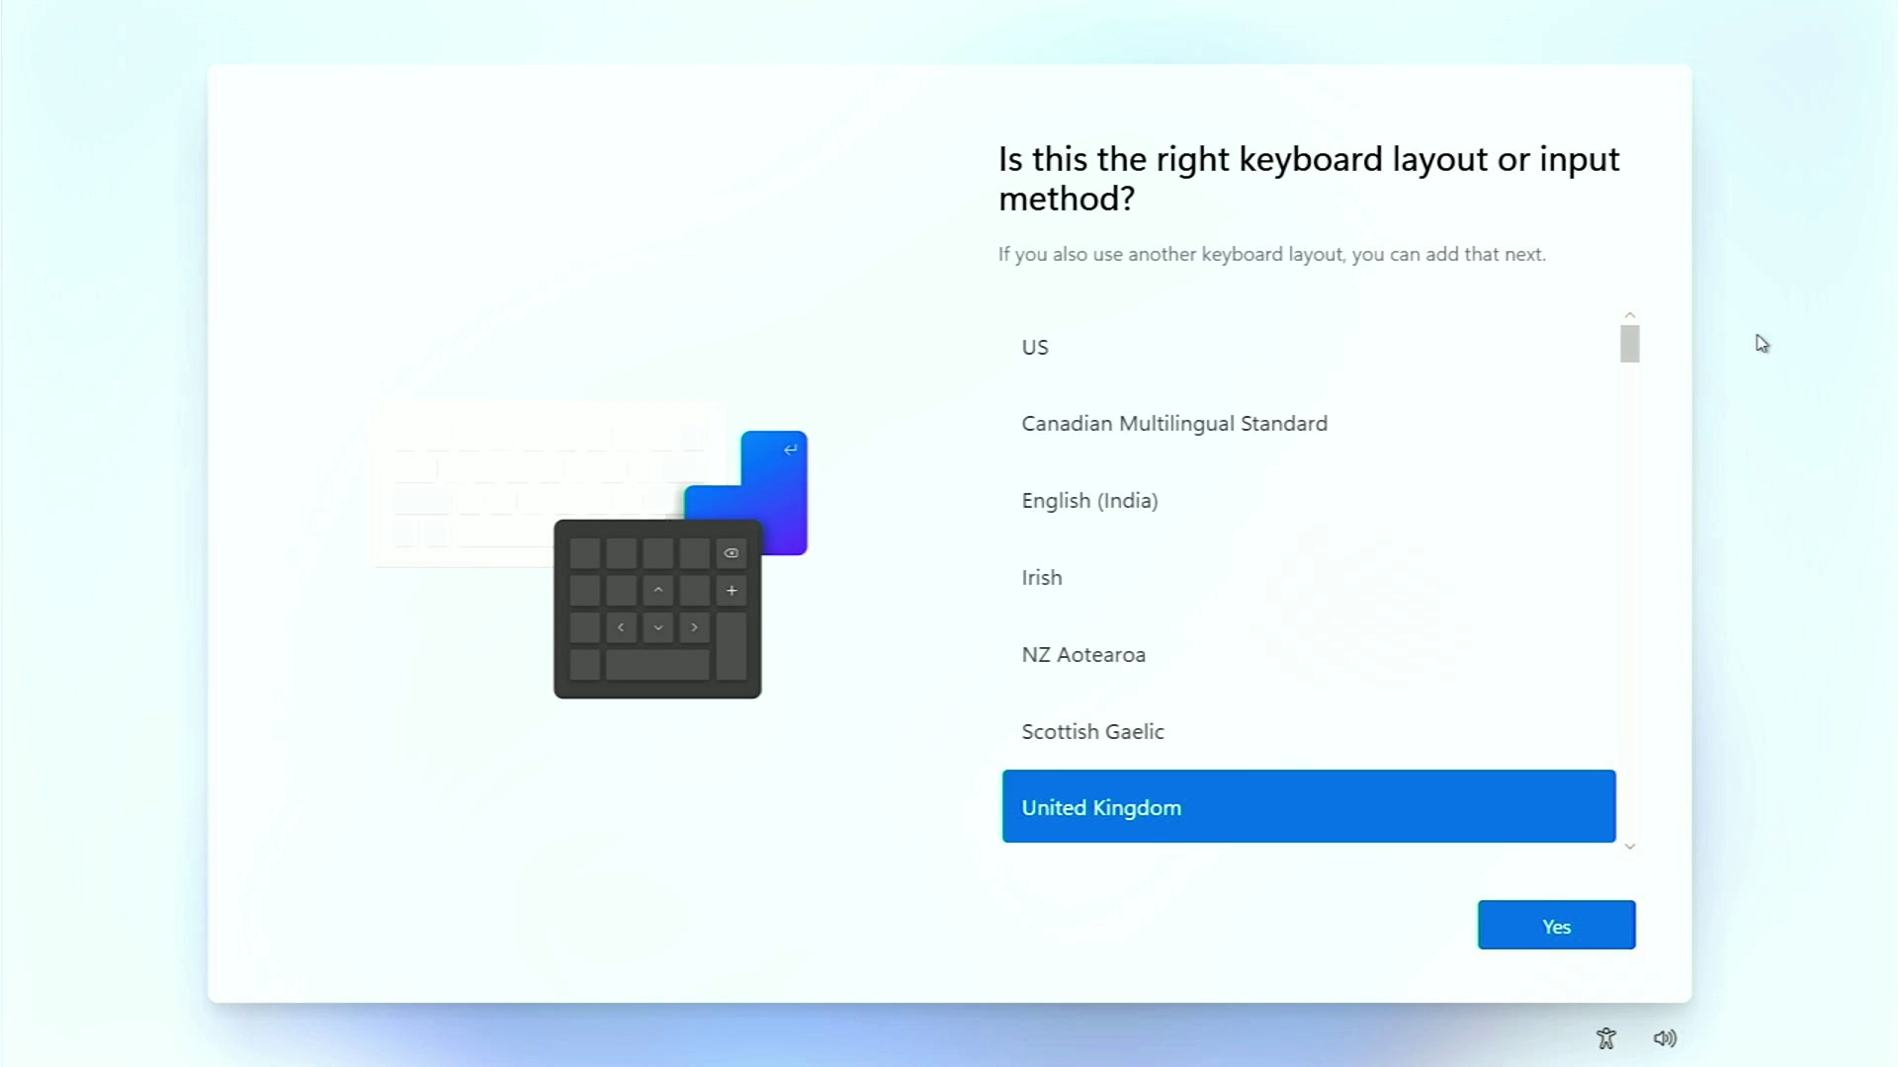
pyautogui.click(1433, 351)
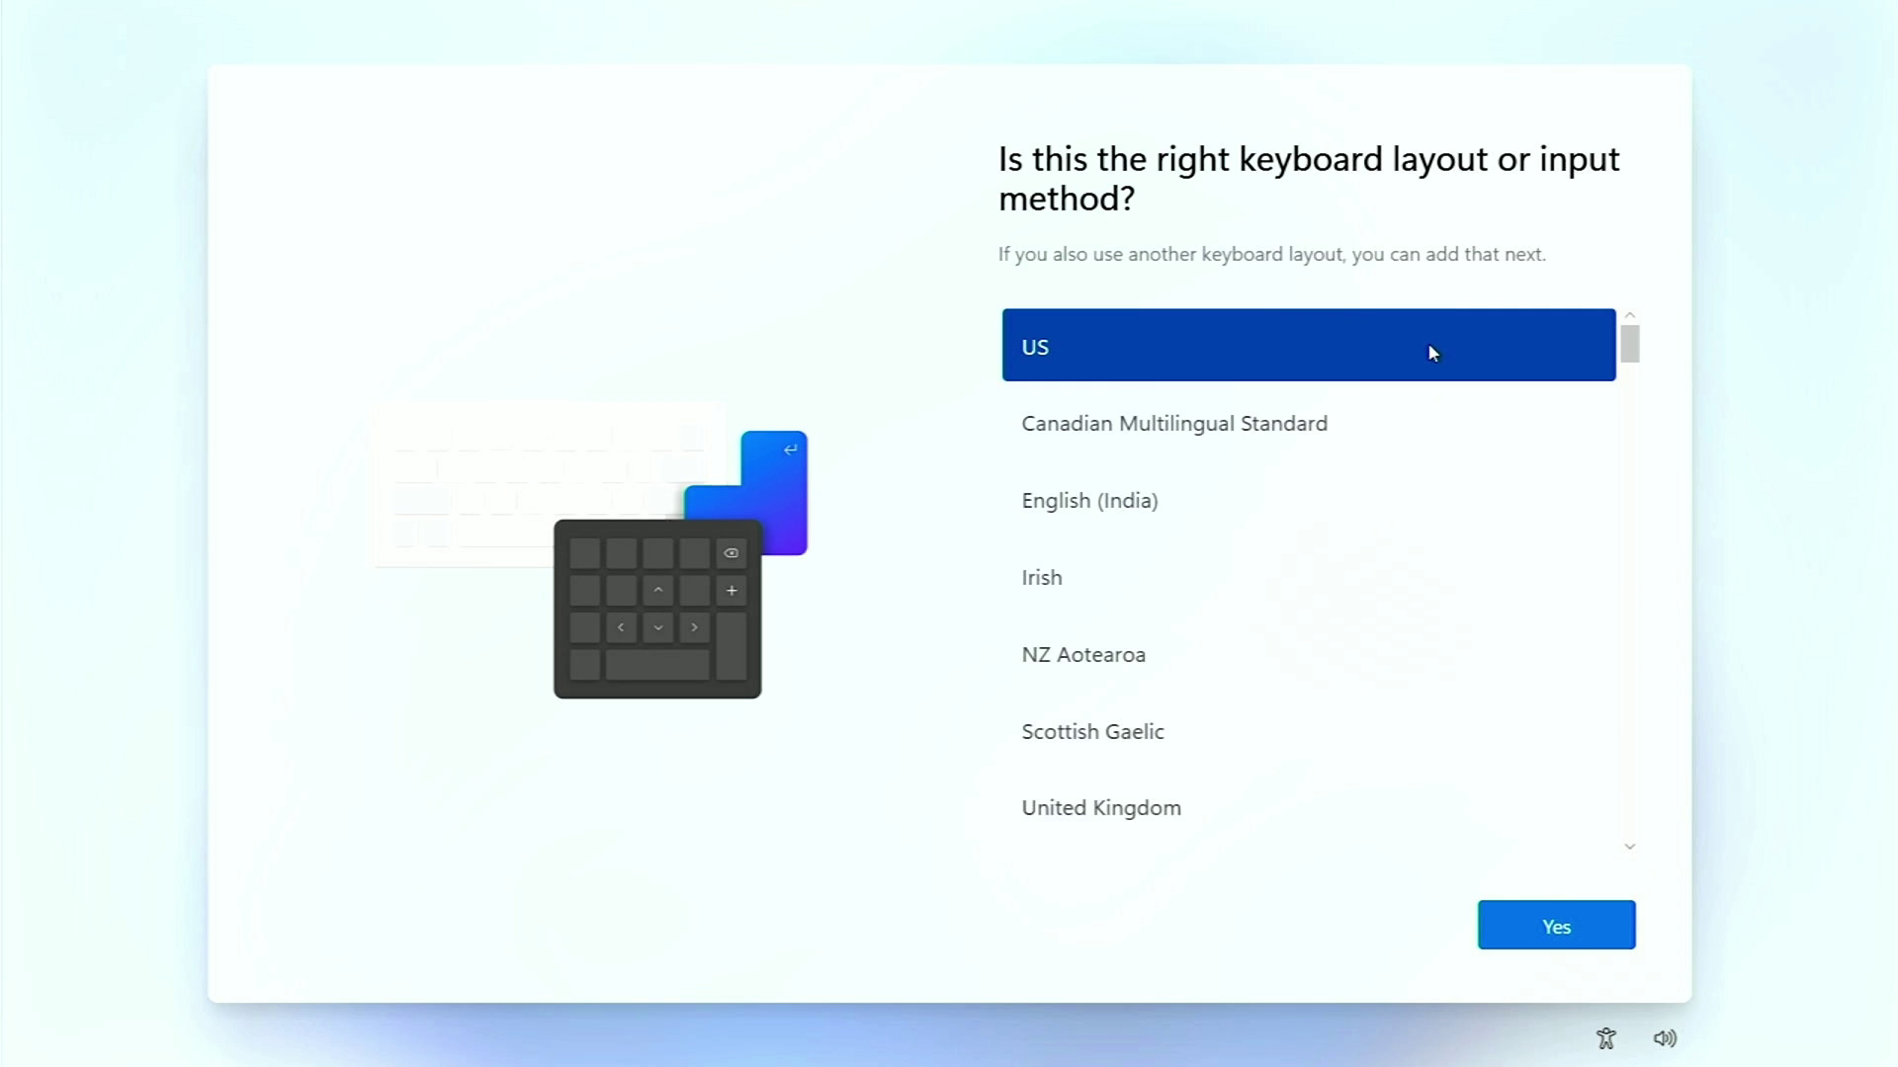
pyautogui.click(1611, 931)
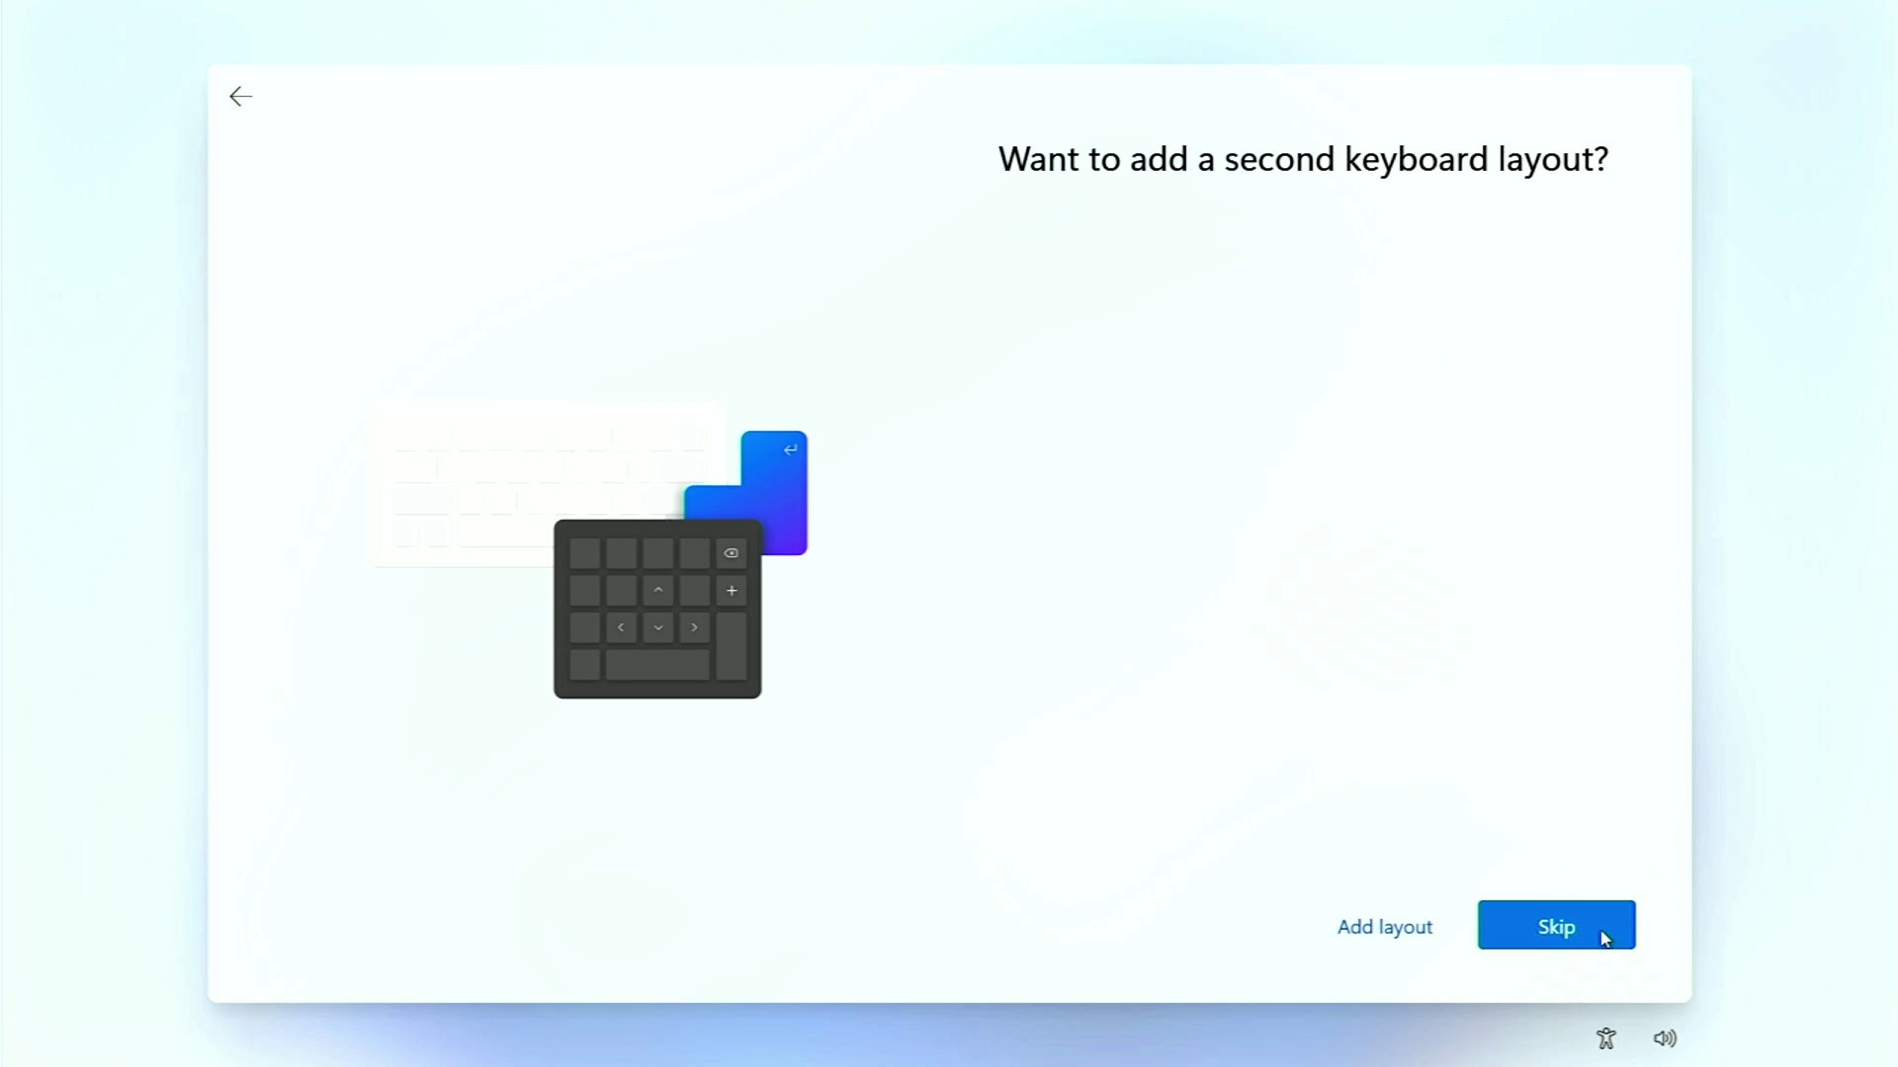
pyautogui.click(1598, 940)
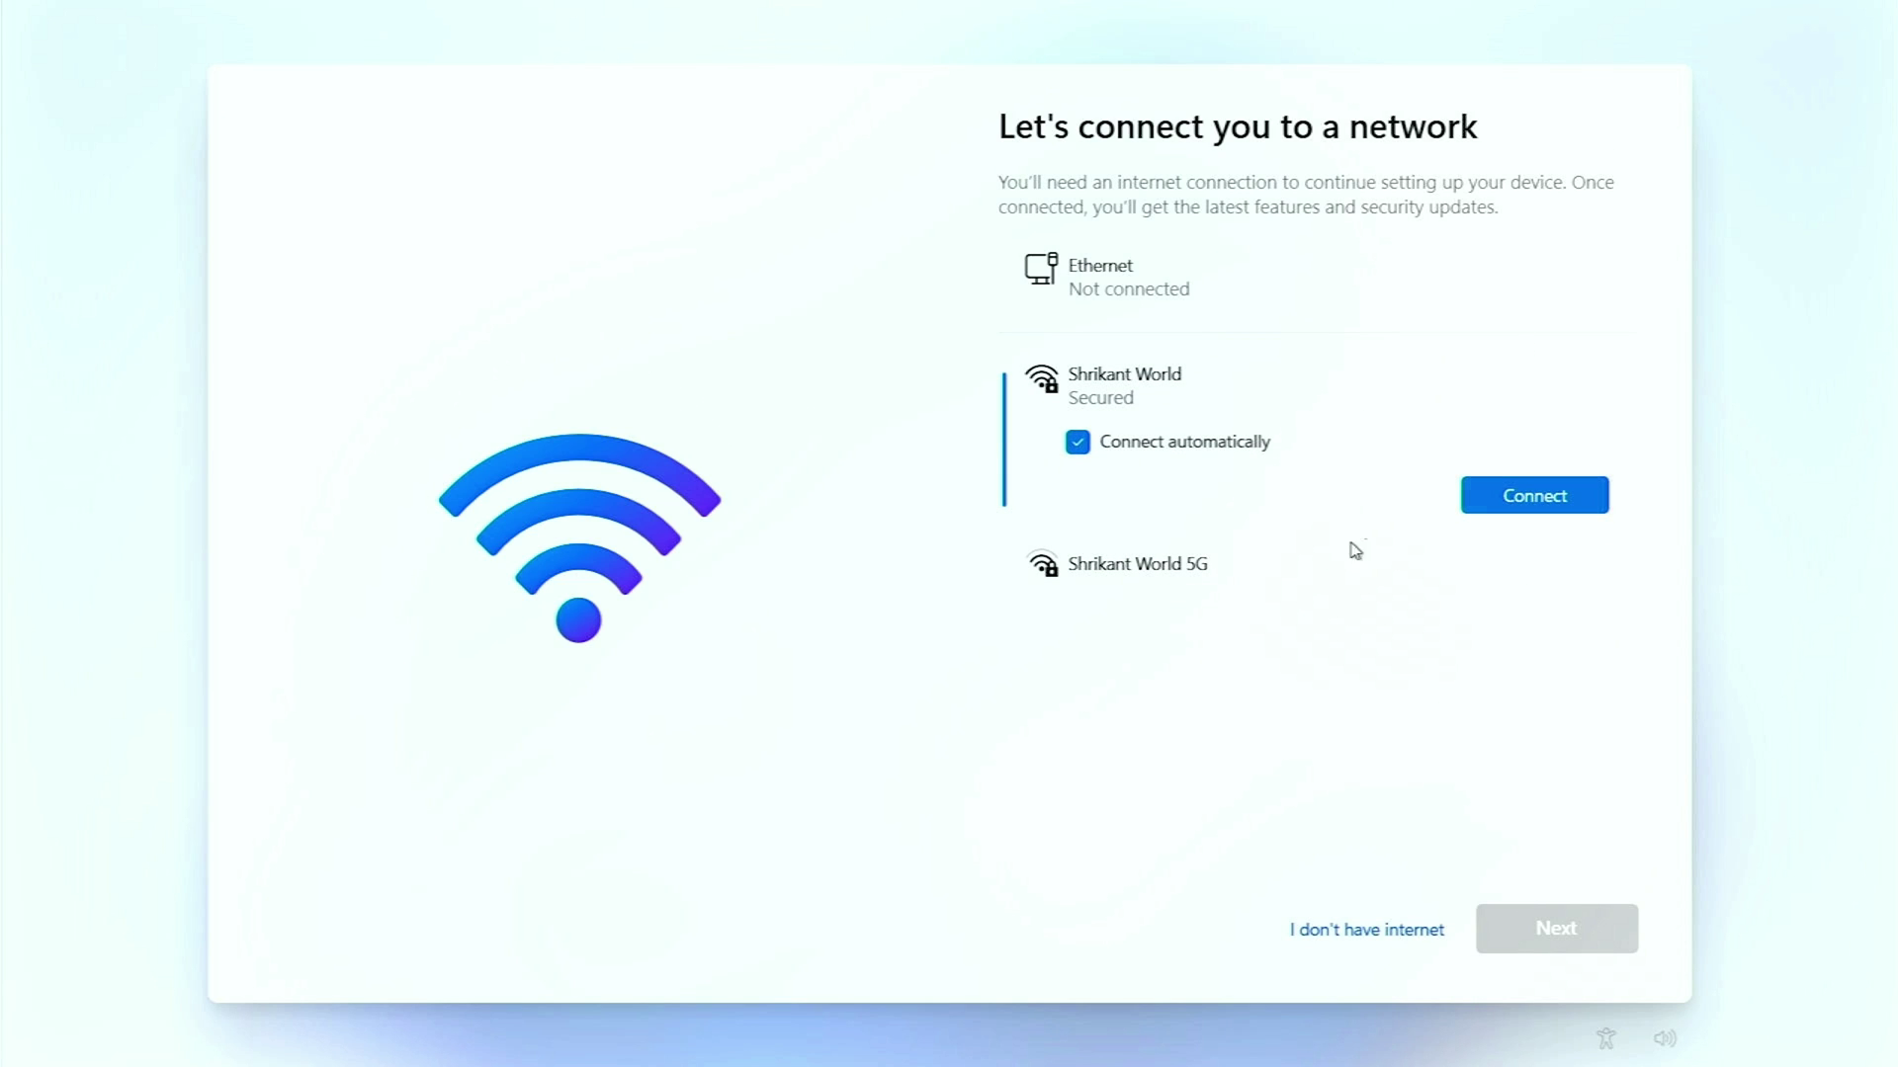
# - Connect to the 5G Wi-Fi network by entering its security key
pyautogui.click(1142, 566)
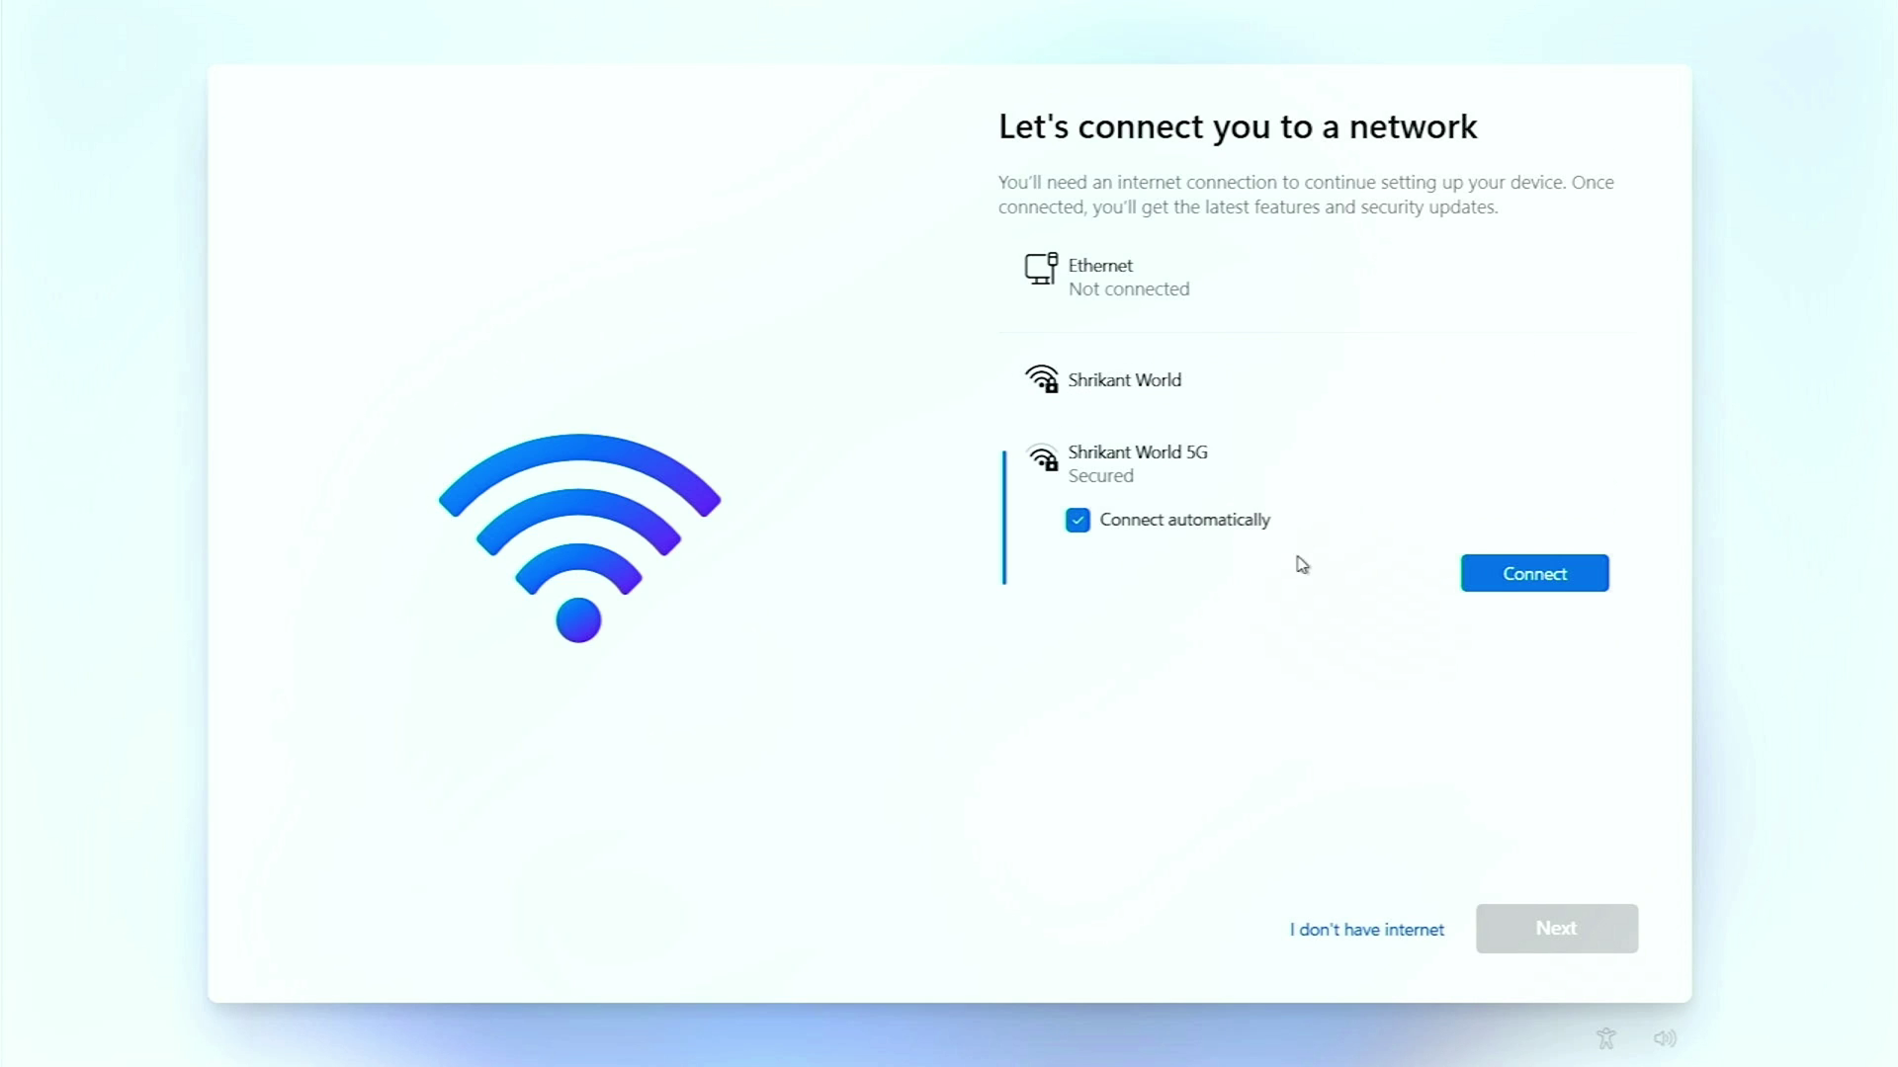
pyautogui.click(1509, 573)
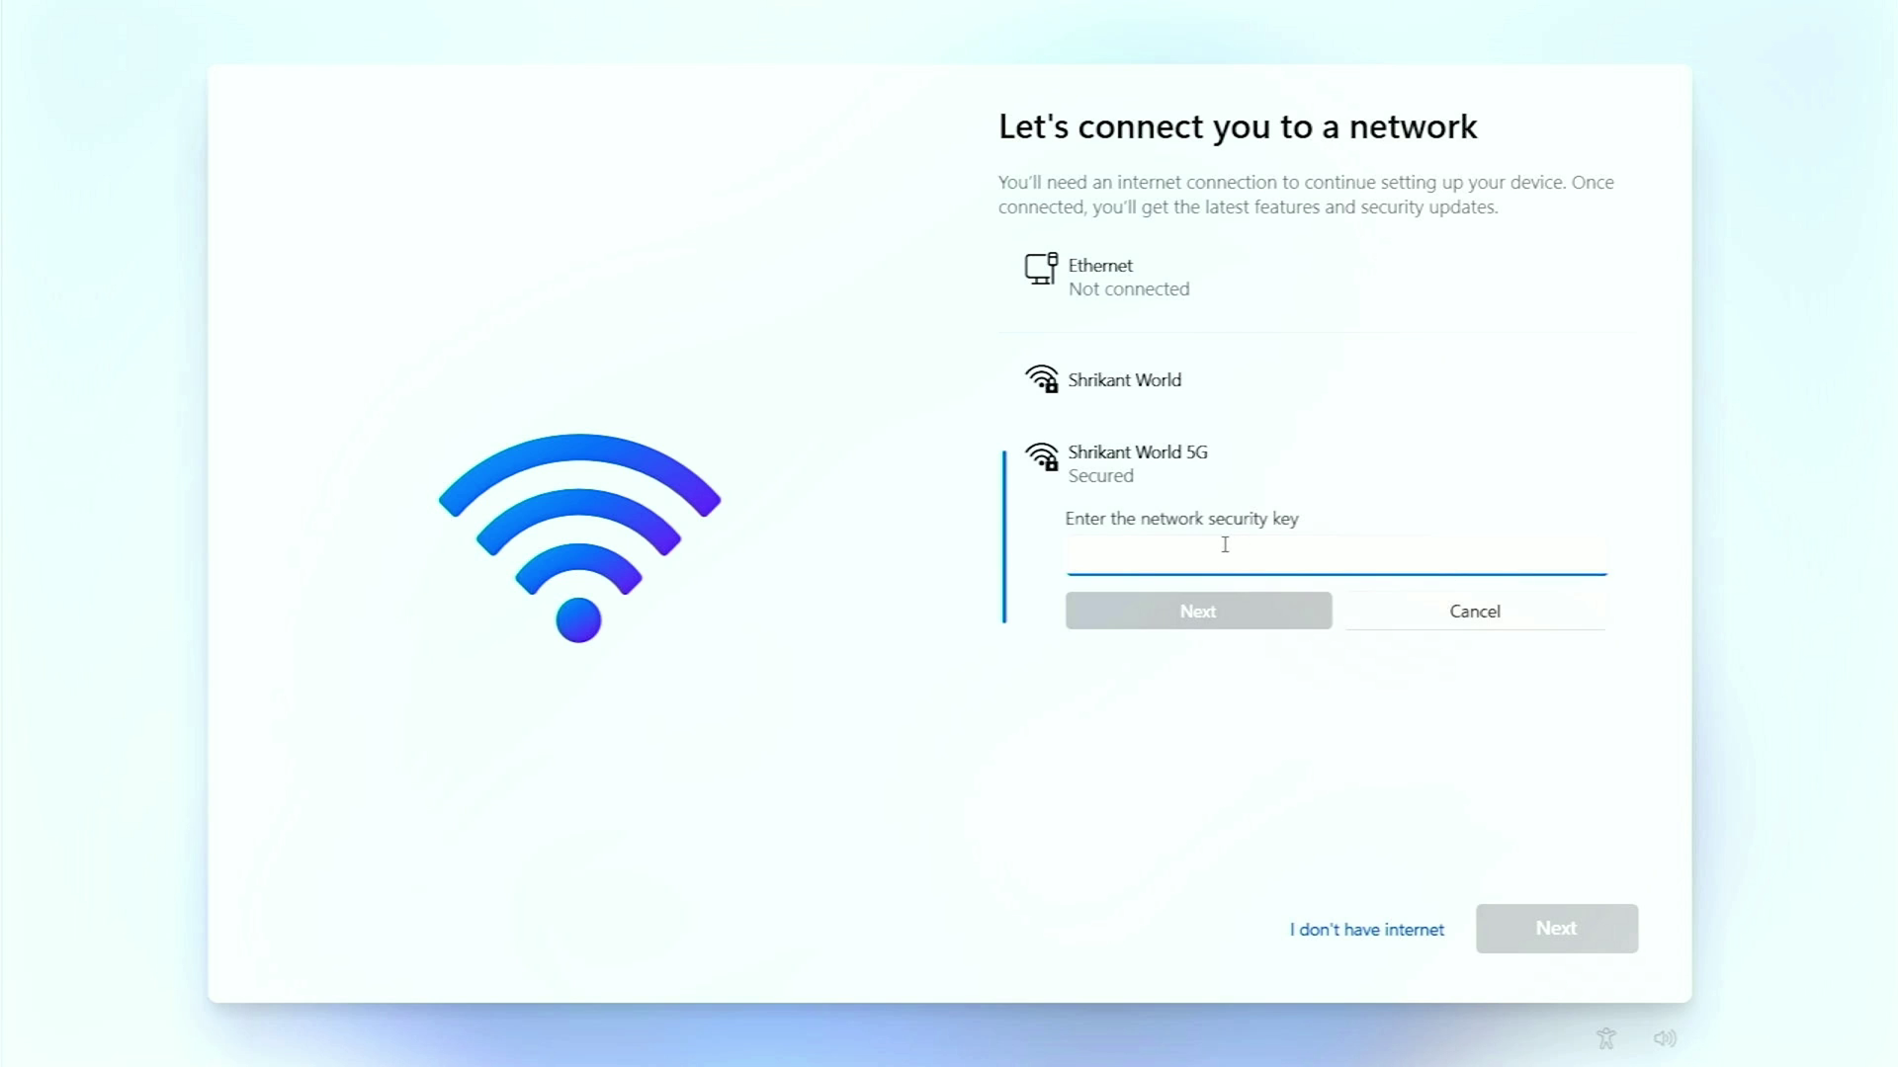
pyautogui.write('••')
pyautogui.click(1245, 613)
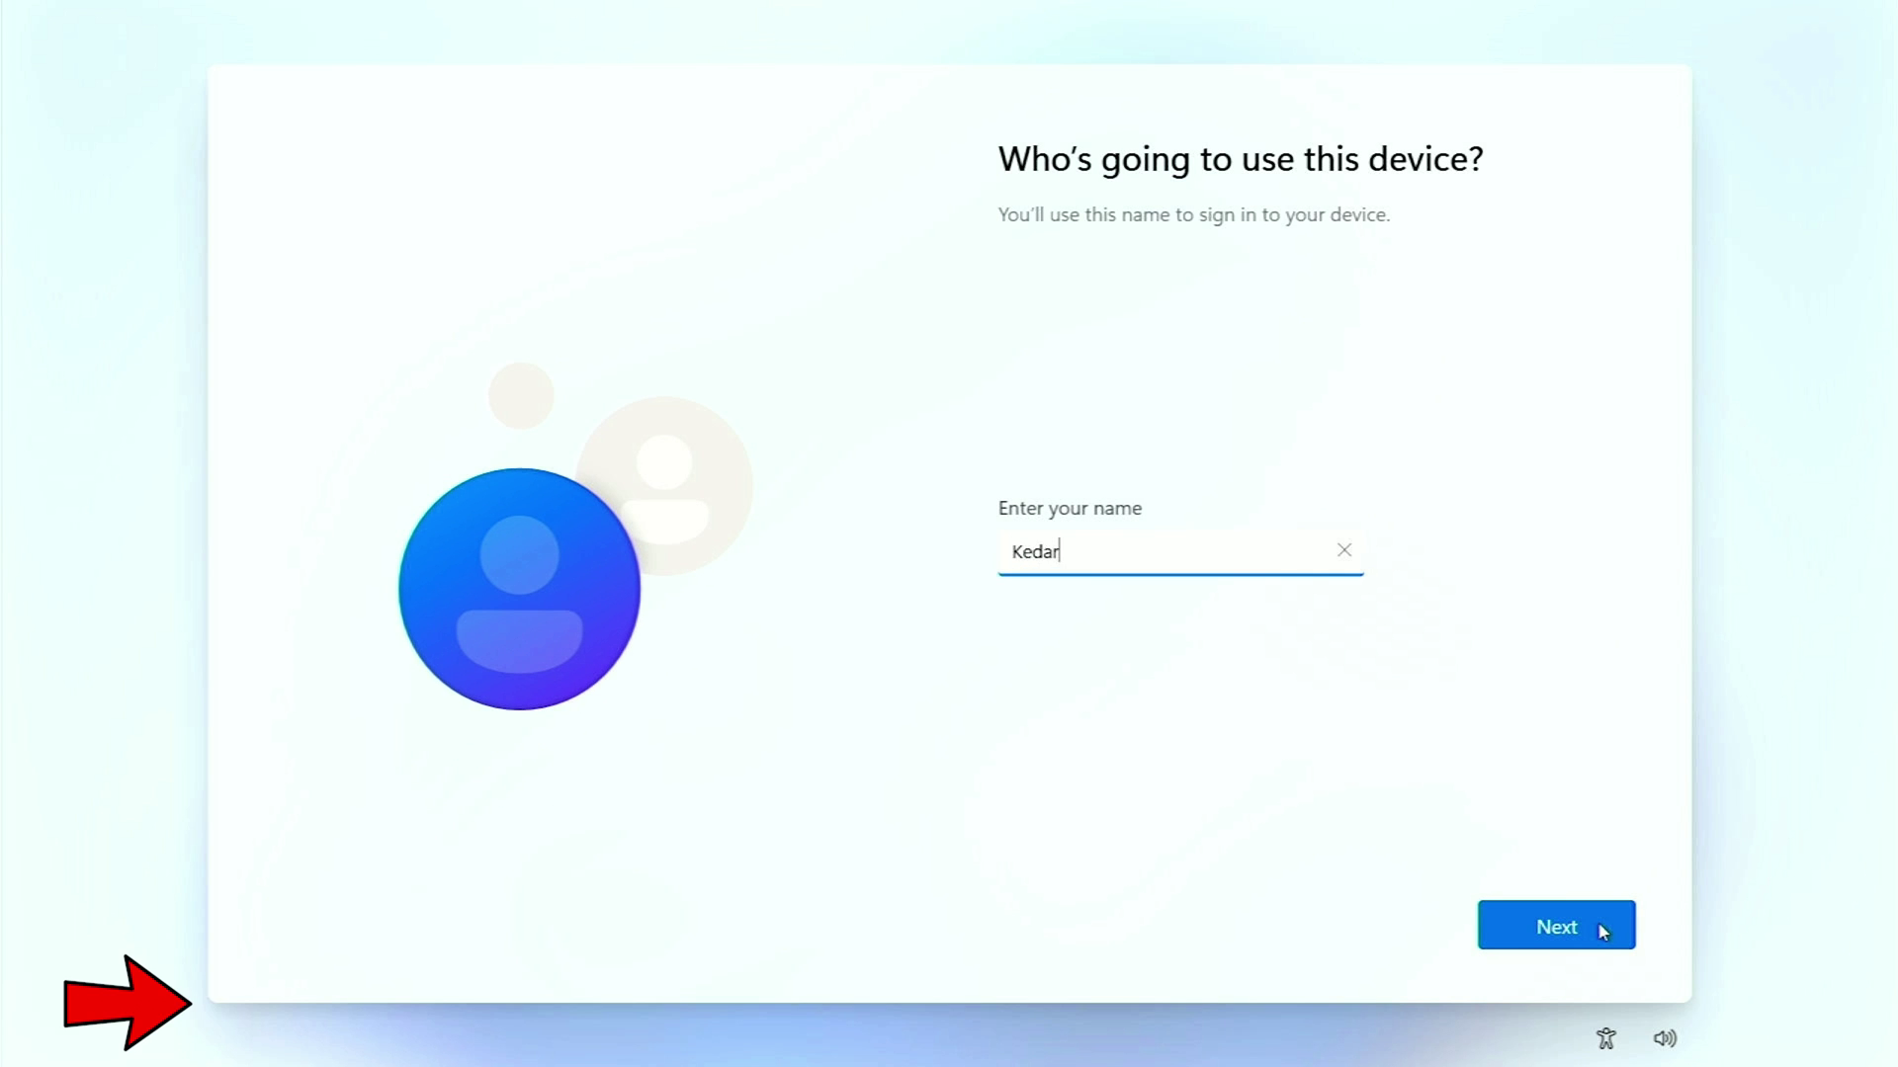
# - Confirm the account name, skip the password page, and review the privacy settings
pyautogui.click(1522, 938)
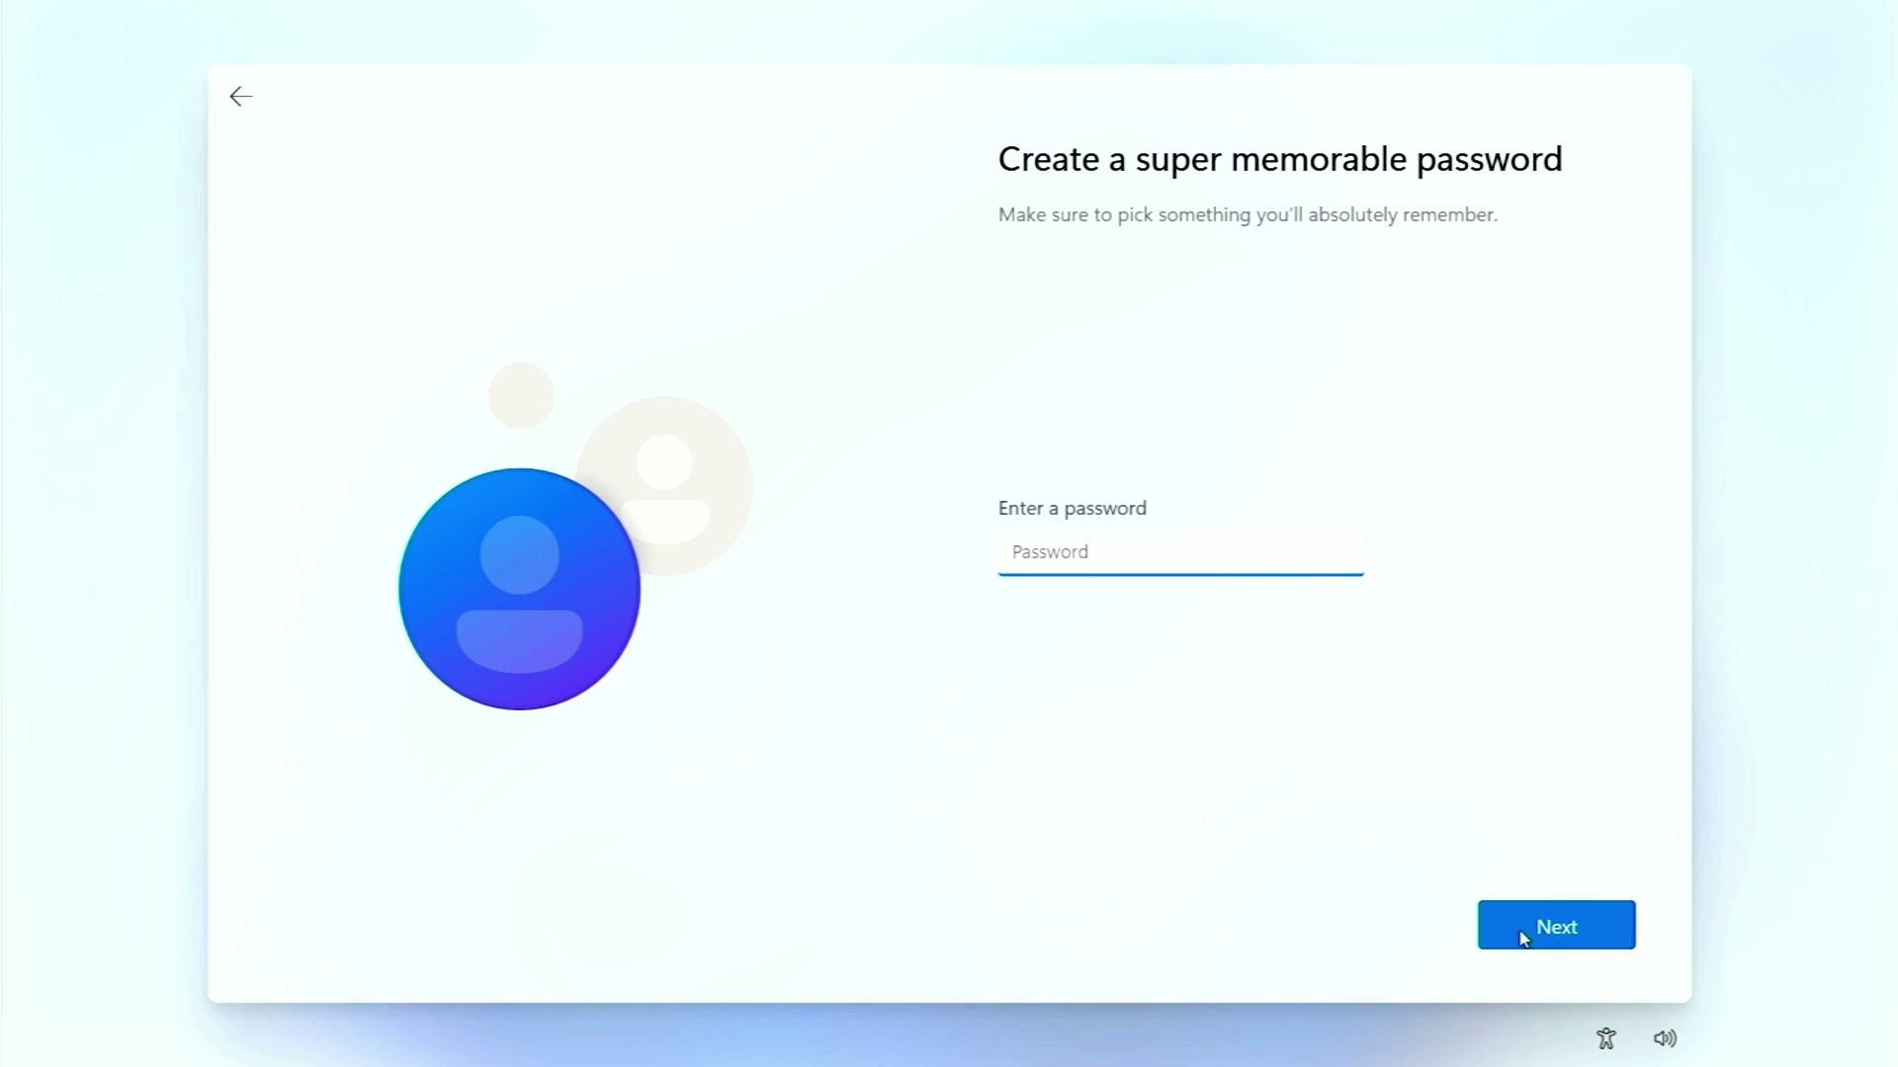
pyautogui.click(1522, 938)
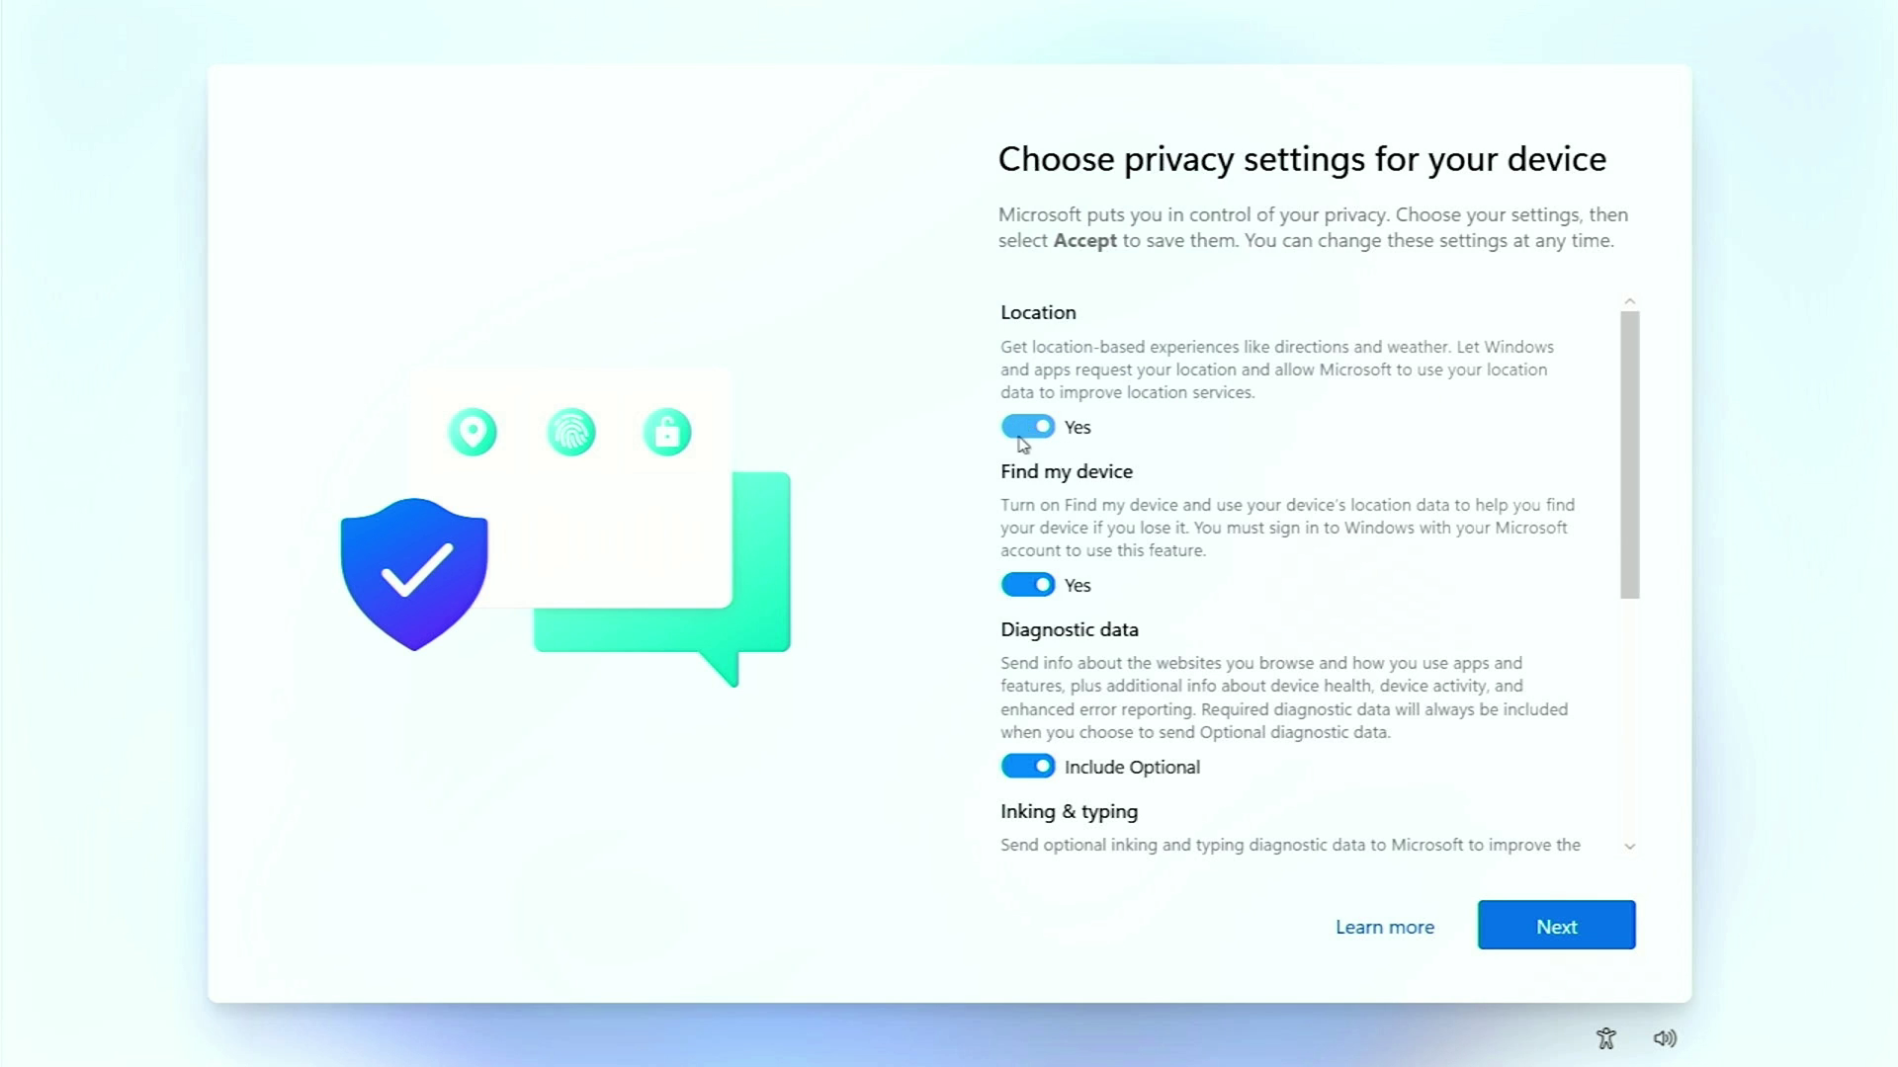
pyautogui.scroll(-3, 1392, 476)
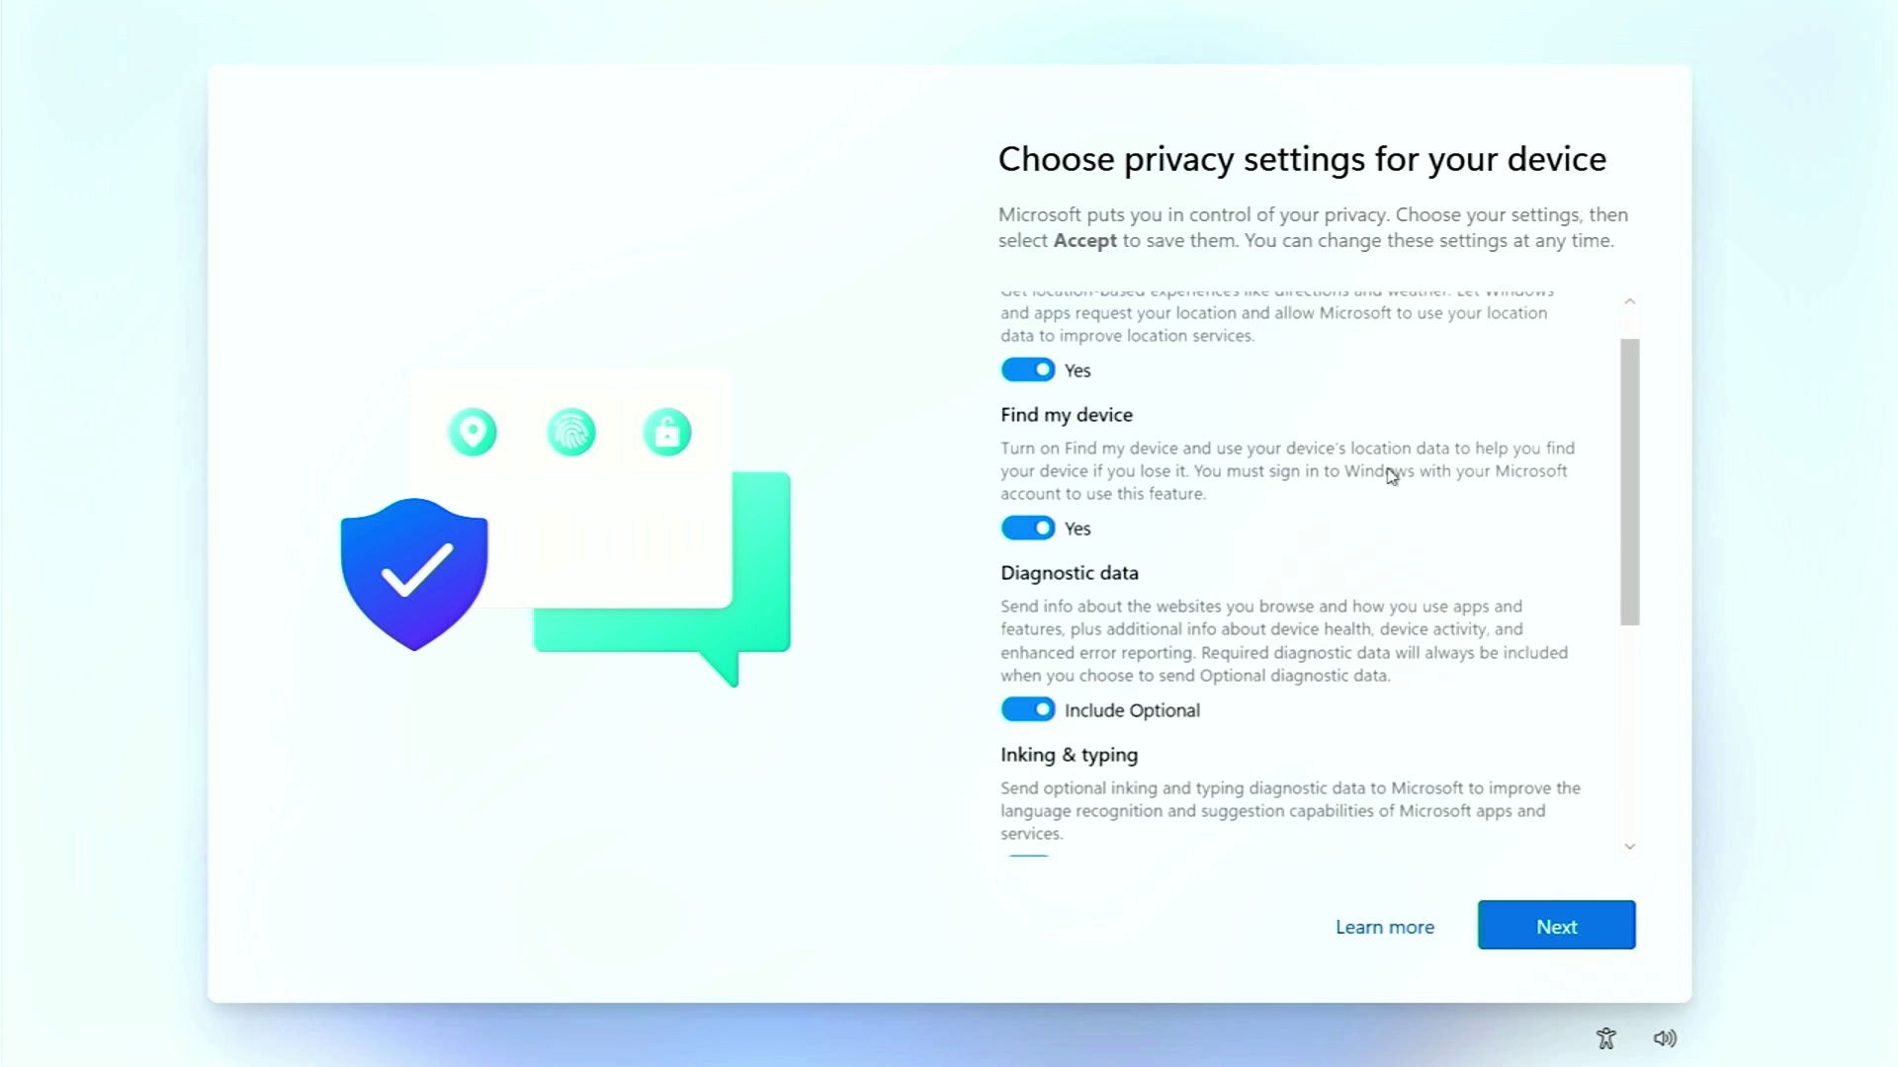
pyautogui.scroll(-7, 1283, 517)
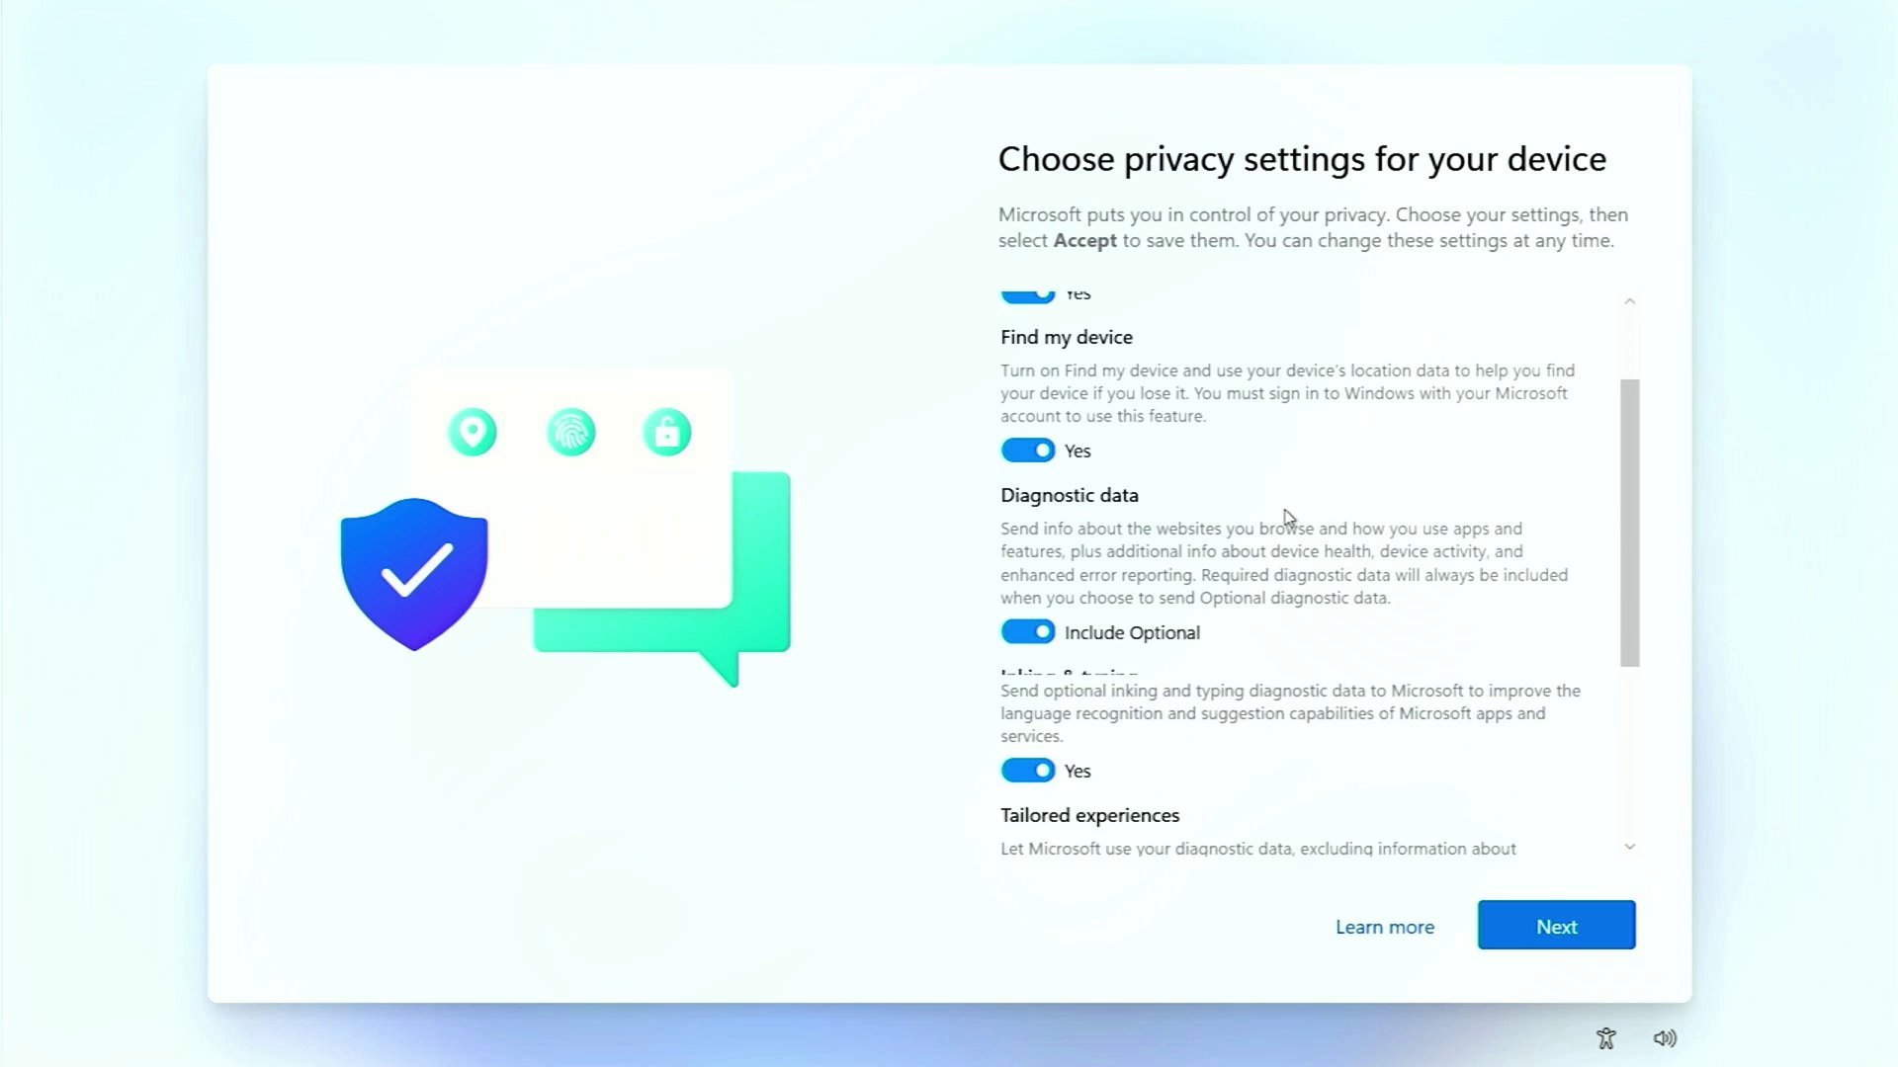
pyautogui.scroll(10, 1288, 516)
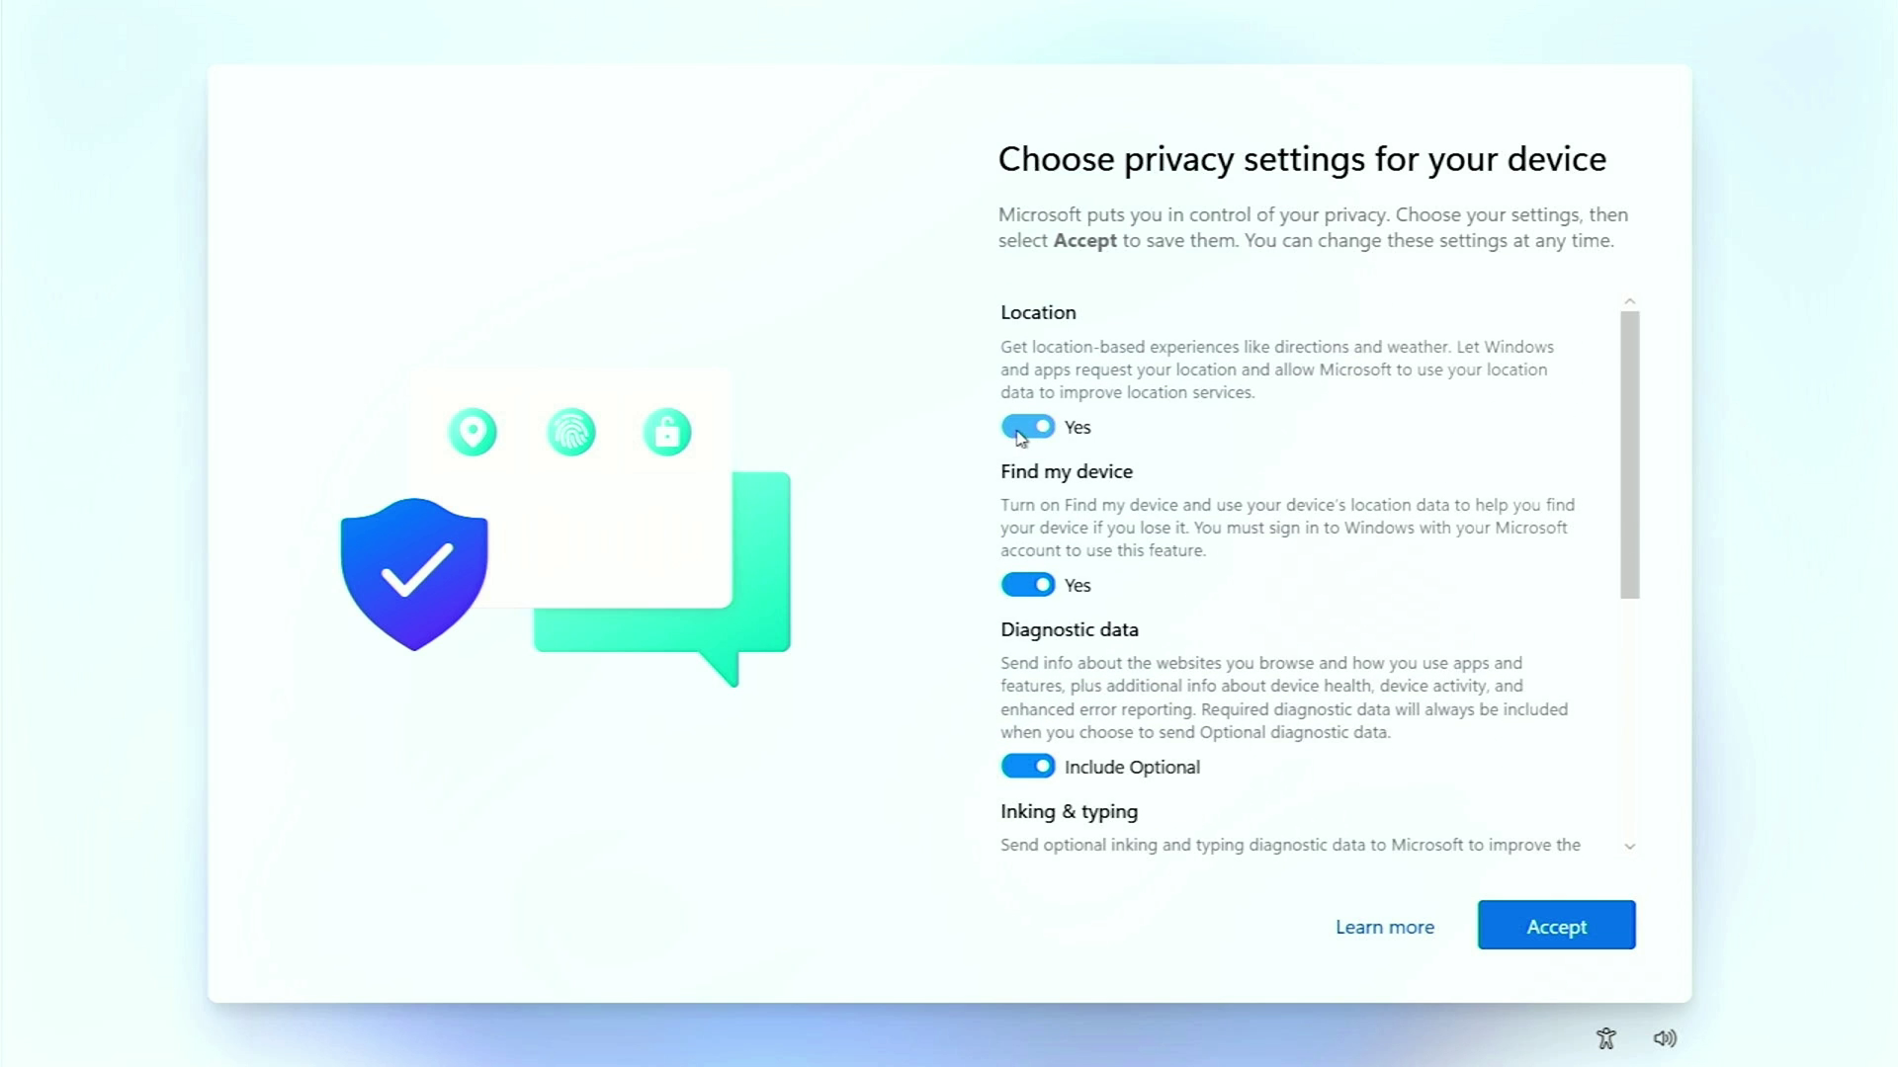
# - Turn off location, Find my device, inking, tailored experiences and advertising ID; diagnostics Required only
pyautogui.click(1021, 438)
pyautogui.click(1026, 554)
pyautogui.click(1043, 694)
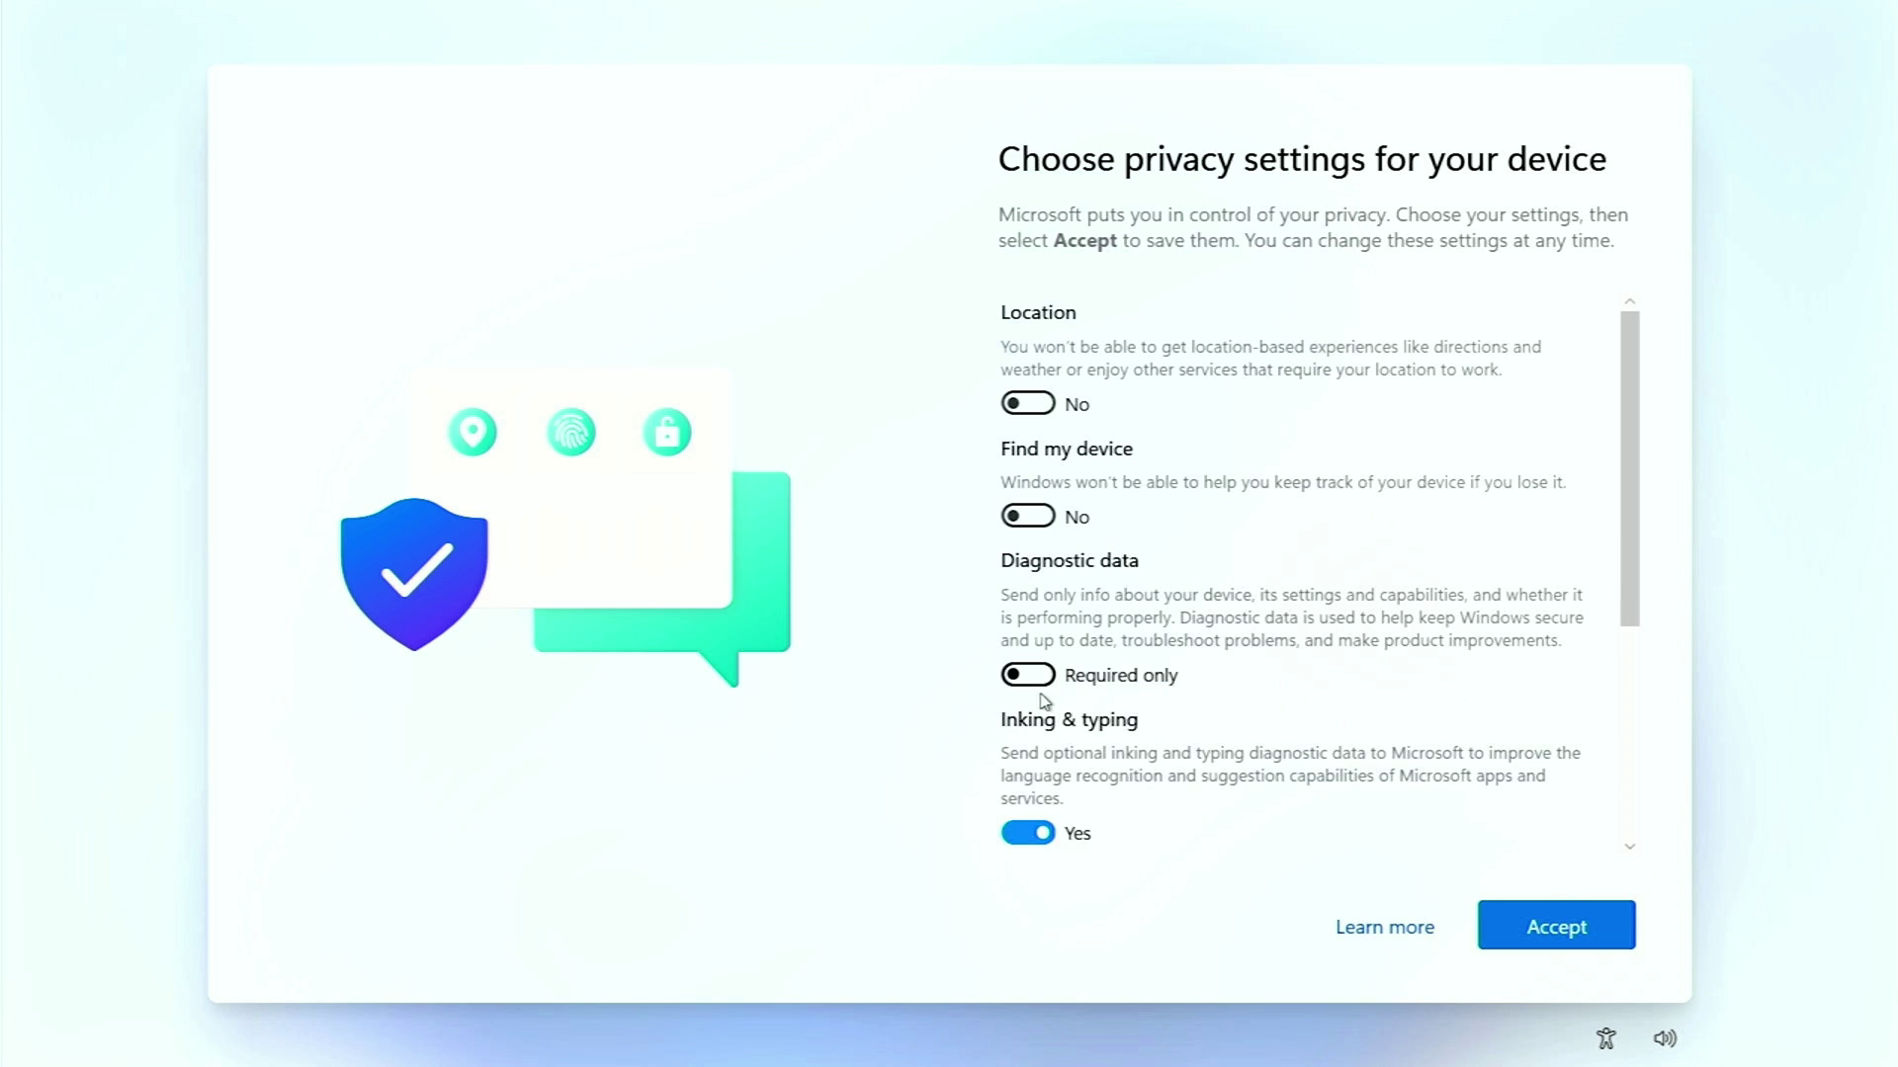
pyautogui.click(1031, 838)
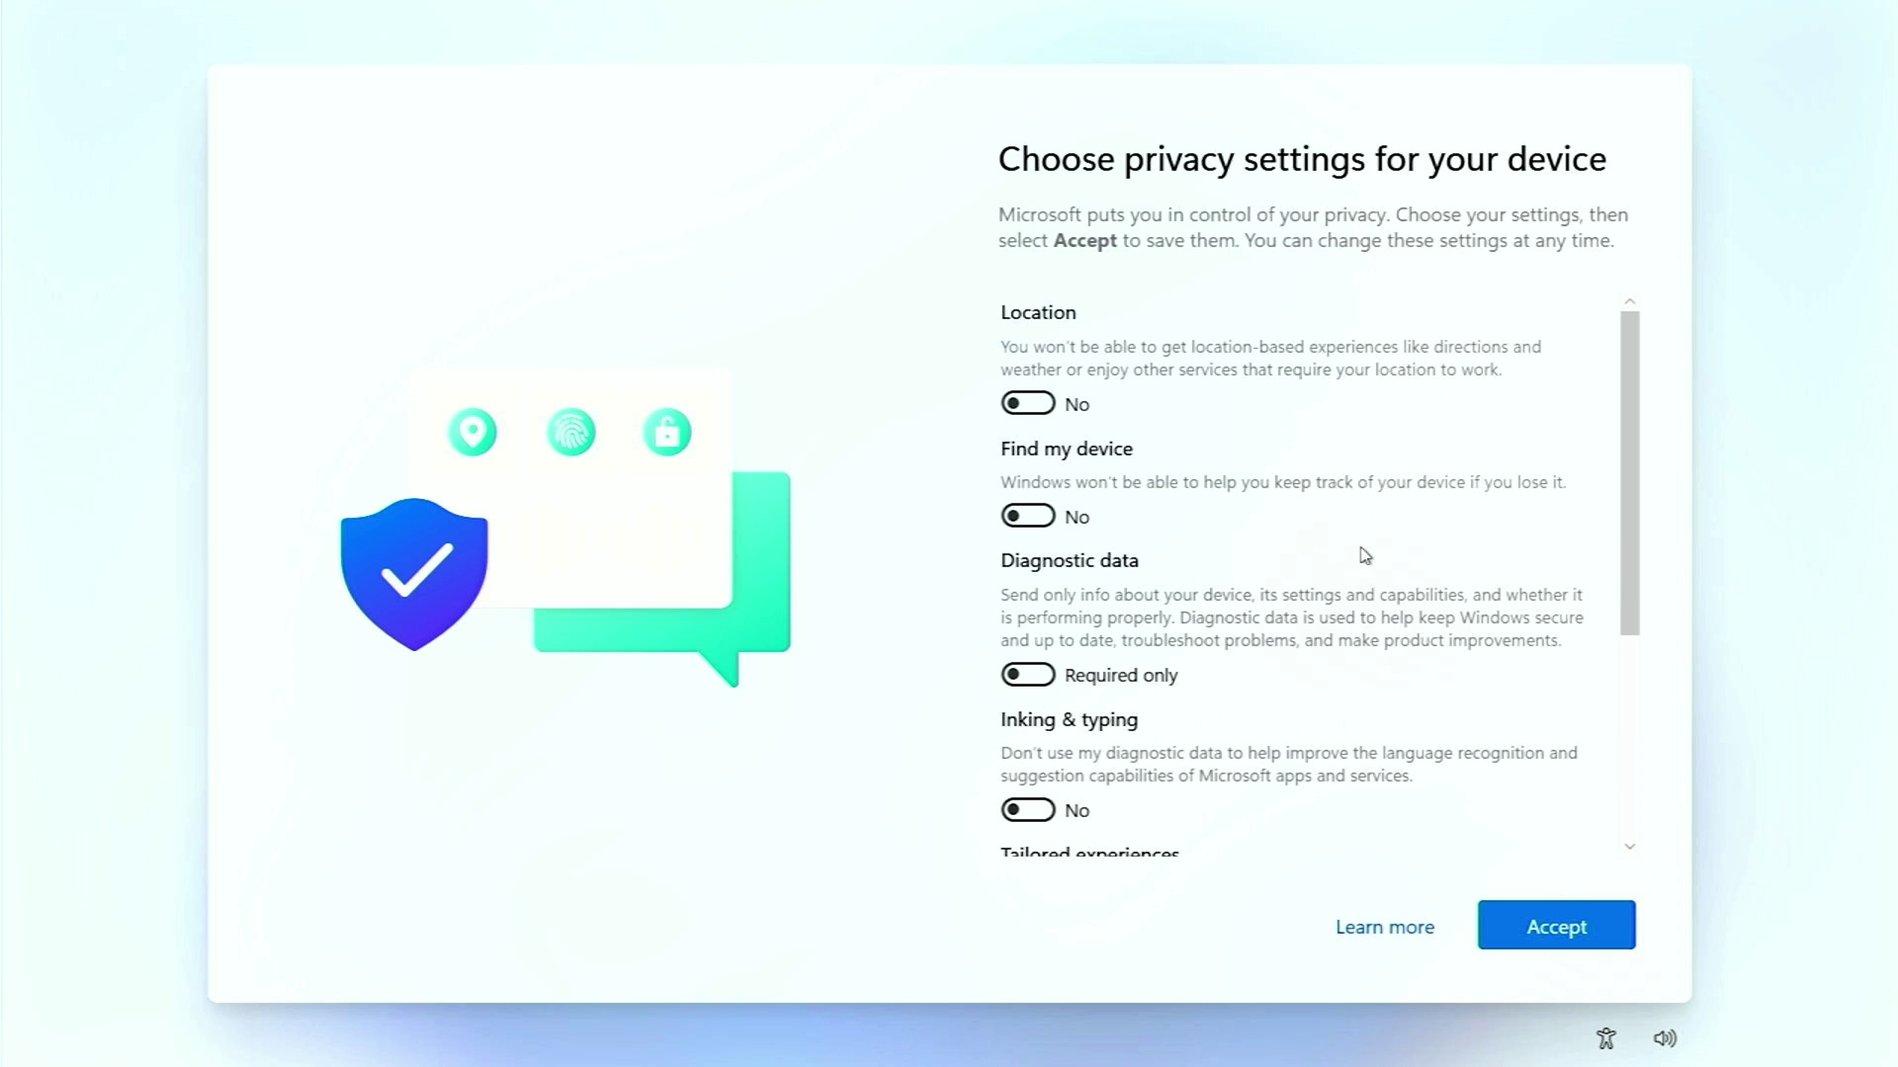
pyautogui.scroll(-3, 1365, 555)
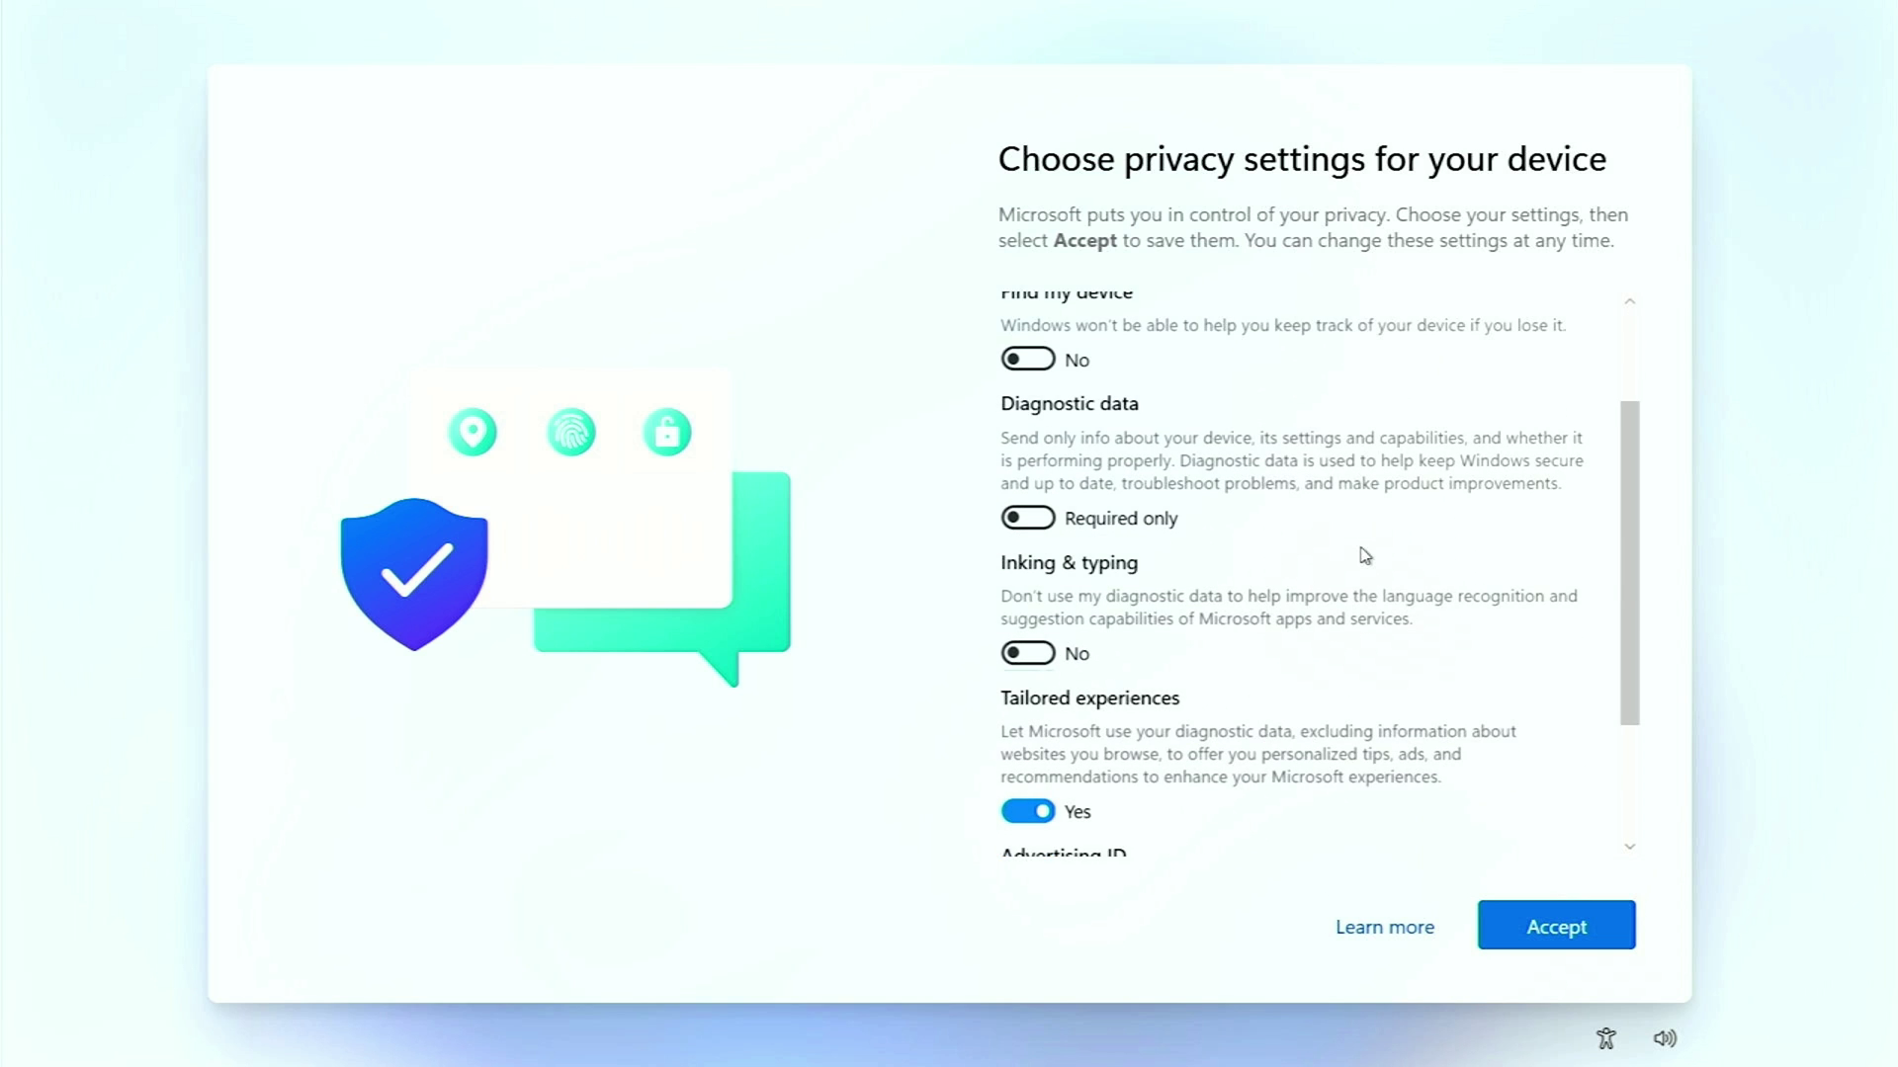
pyautogui.click(1002, 813)
pyautogui.scroll(-3, 1409, 757)
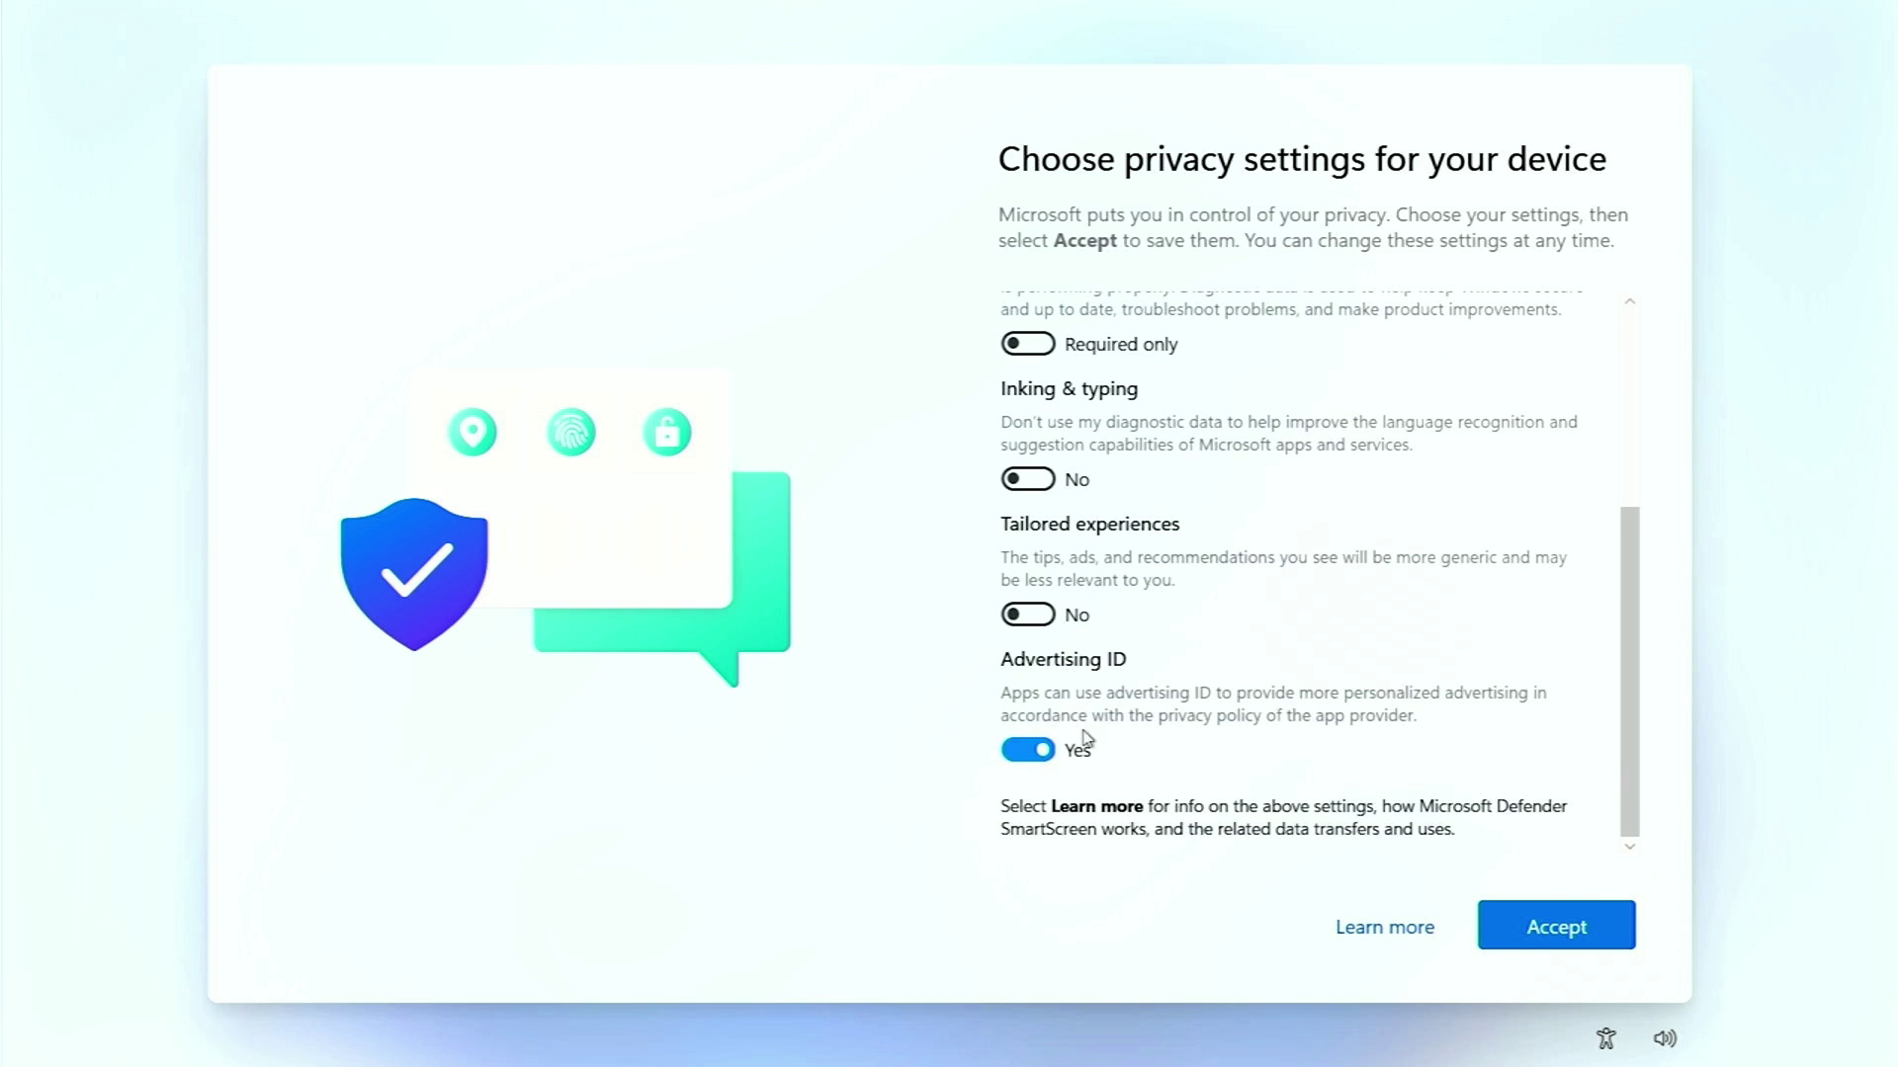
pyautogui.click(1033, 749)
pyautogui.scroll(-2, 1360, 636)
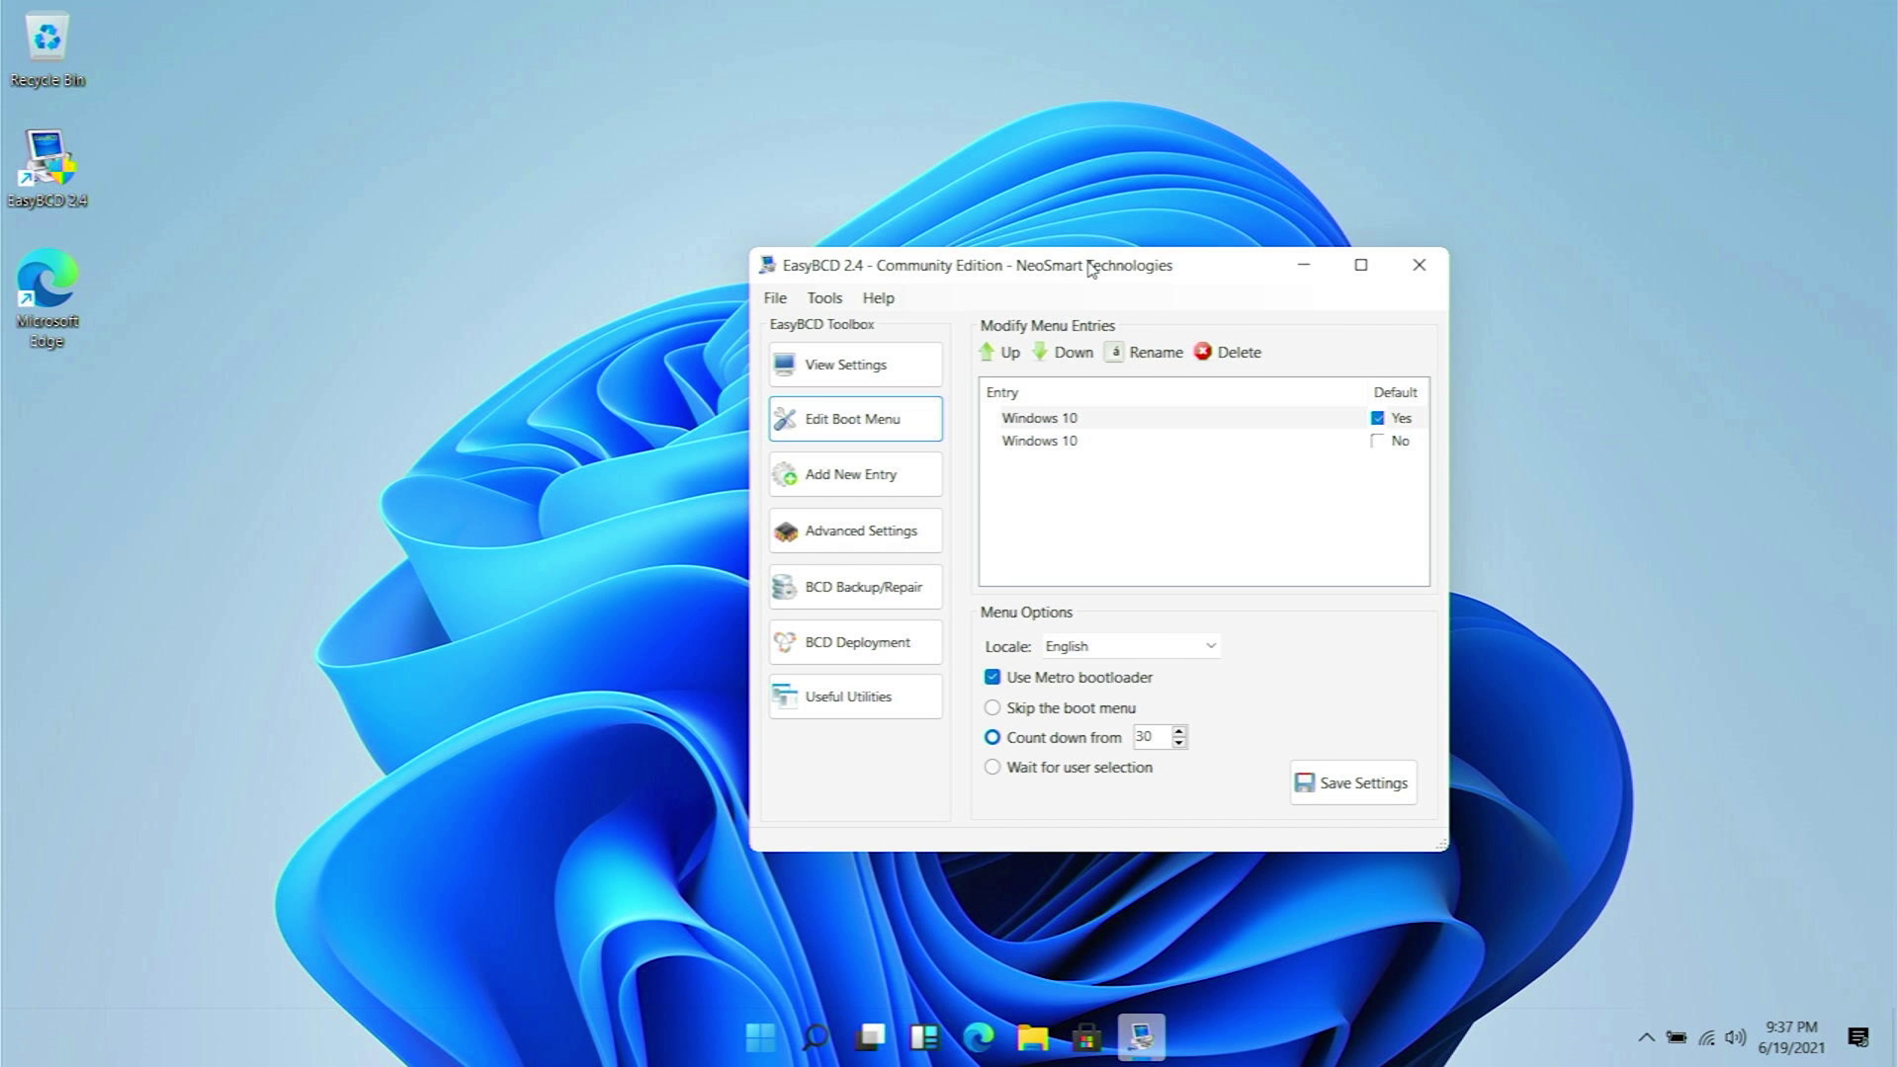
# - Move the EasyBCD window and review the bootloader overview before returning to Edit Boot Menu
pyautogui.moveTo(1090, 268); pyautogui.dragTo(943, 264)
pyautogui.click(1001, 553)
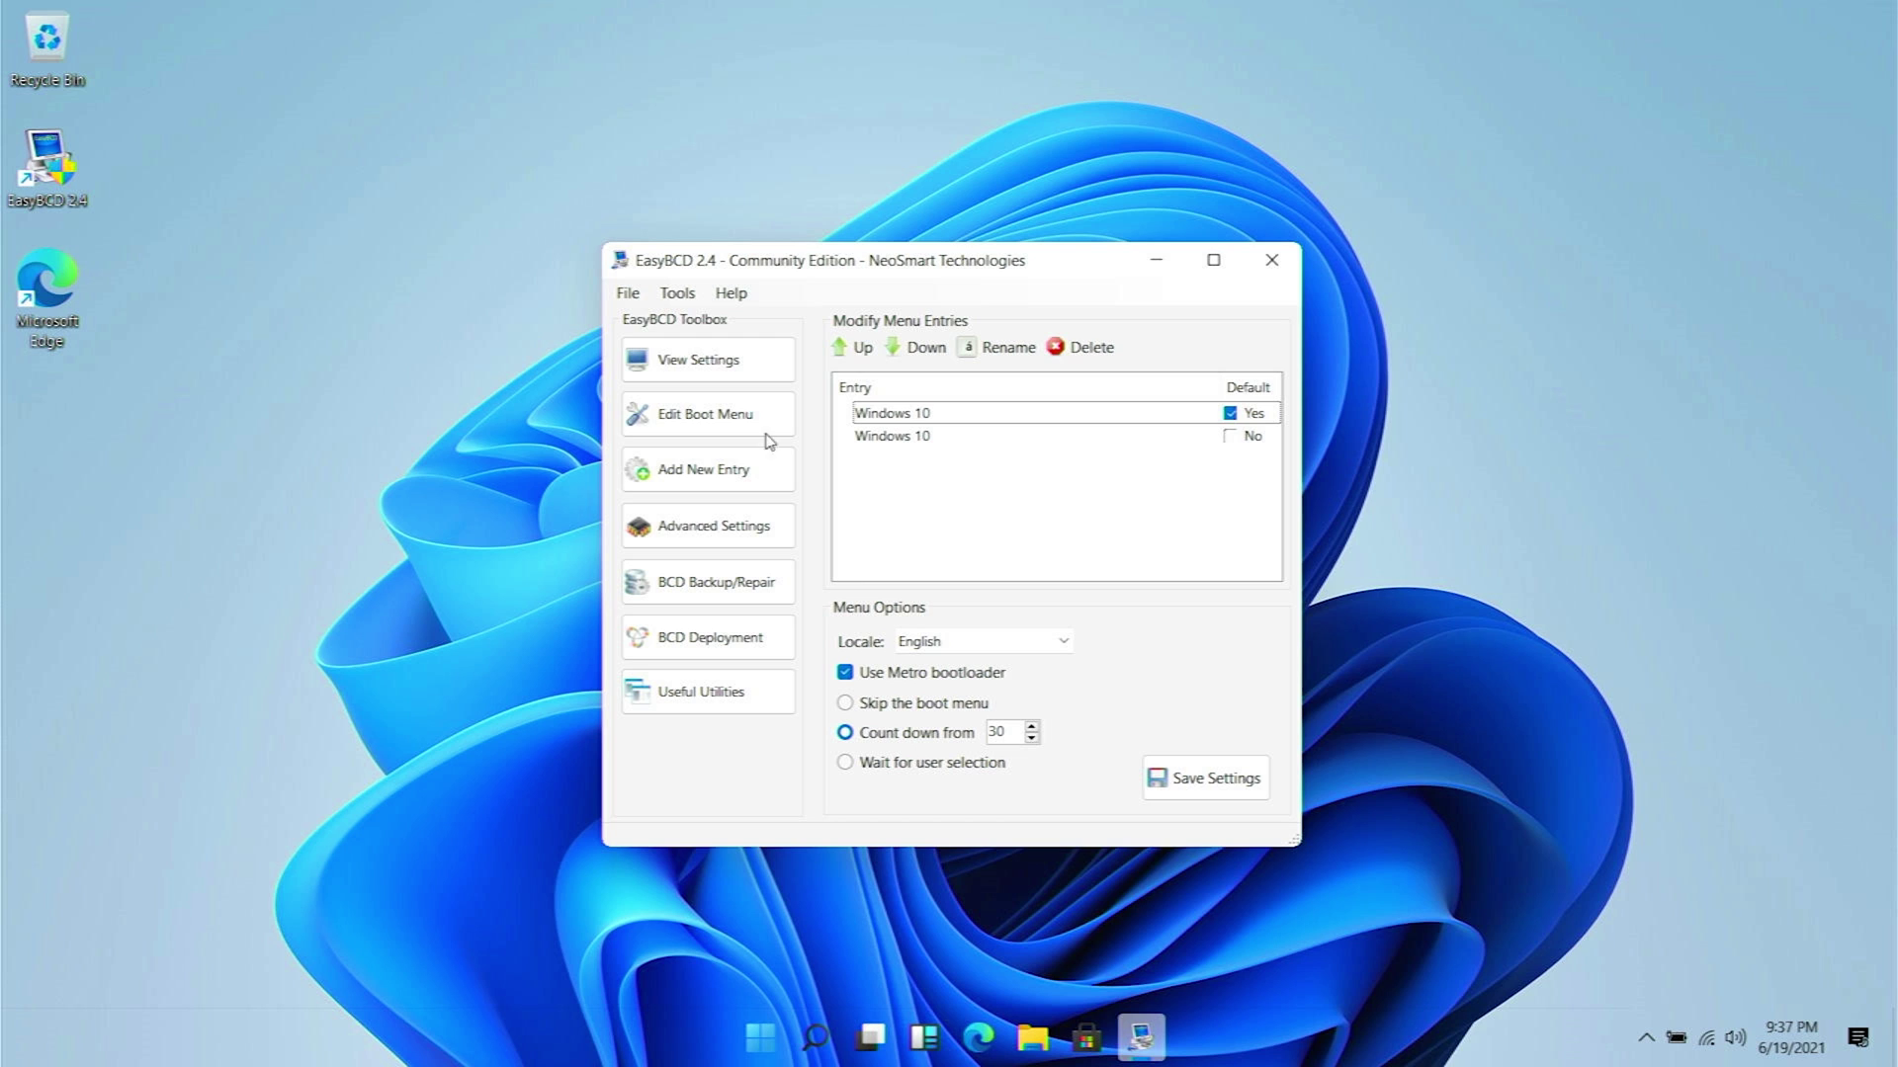
pyautogui.click(714, 374)
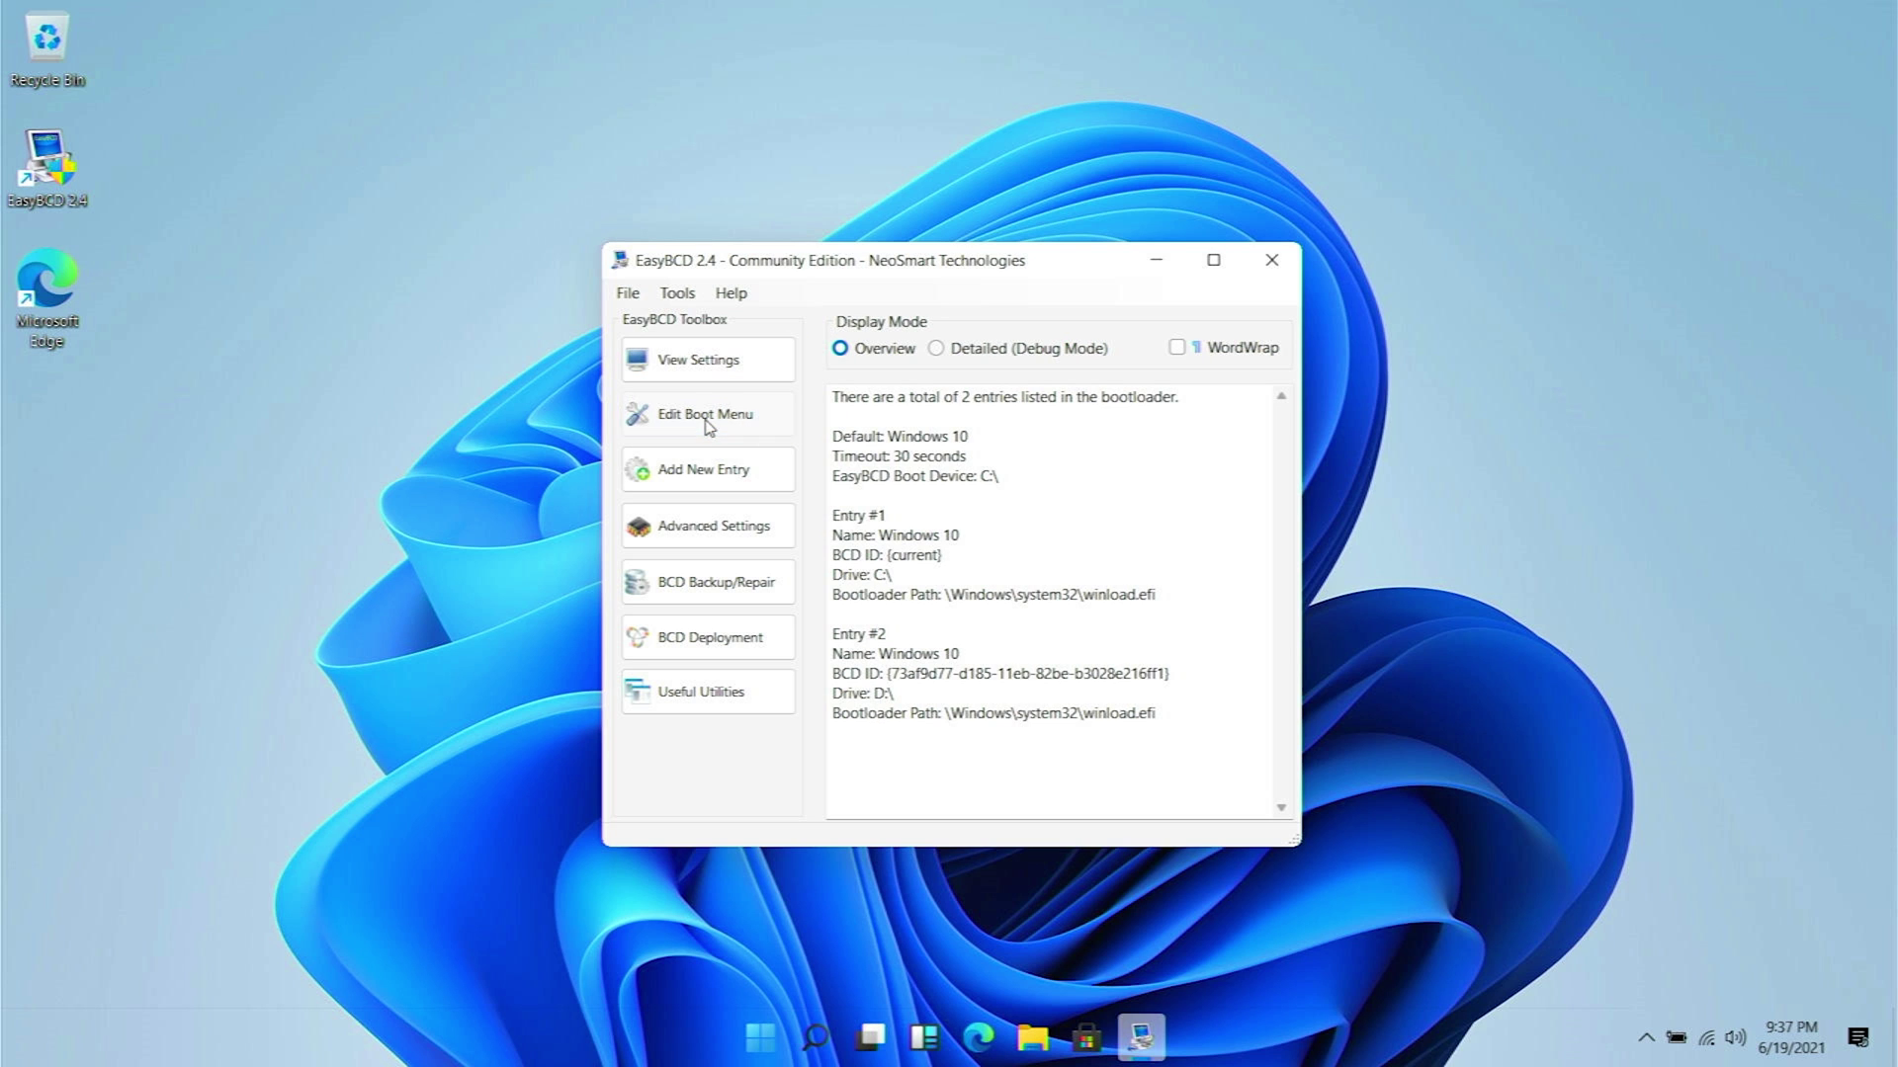
pyautogui.click(708, 414)
# - Rename the first Windows 10 boot entry to Windows 11 and save the bootloader settings
pyautogui.click(869, 437)
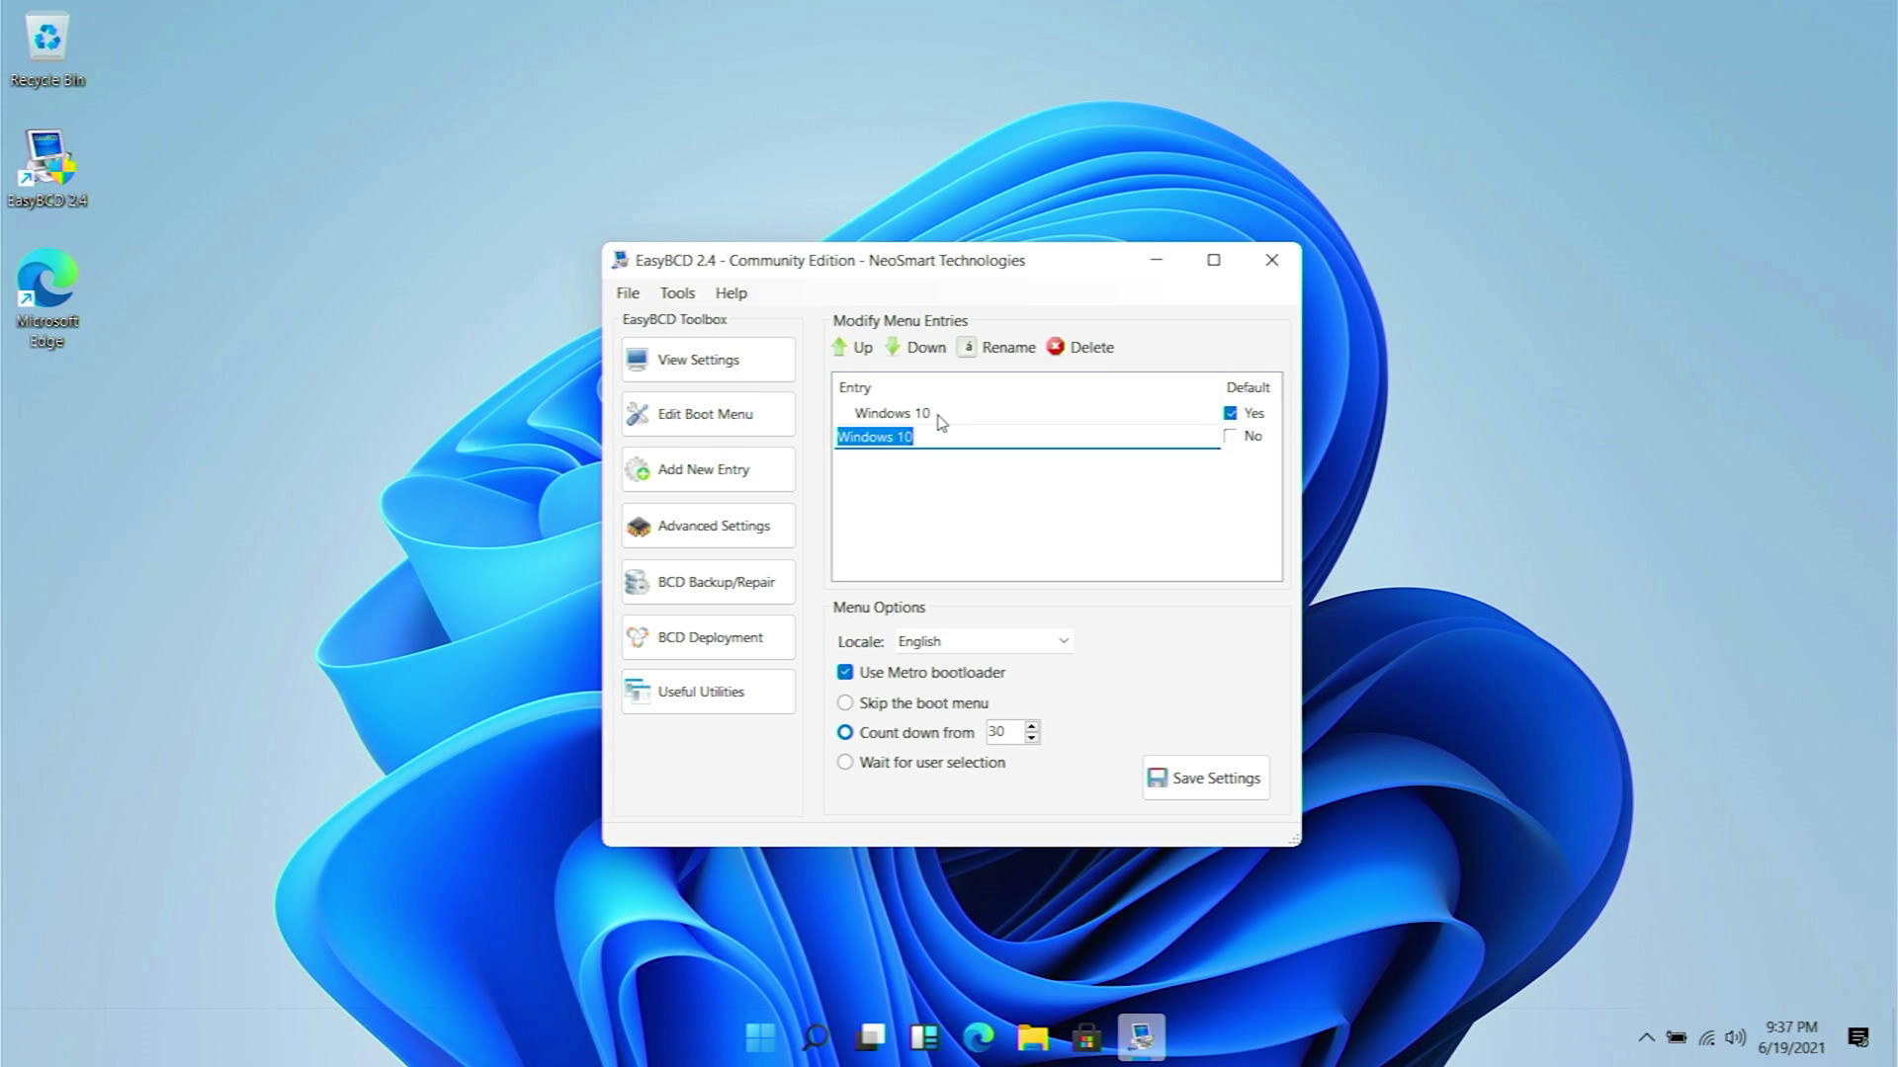
pyautogui.click(940, 416)
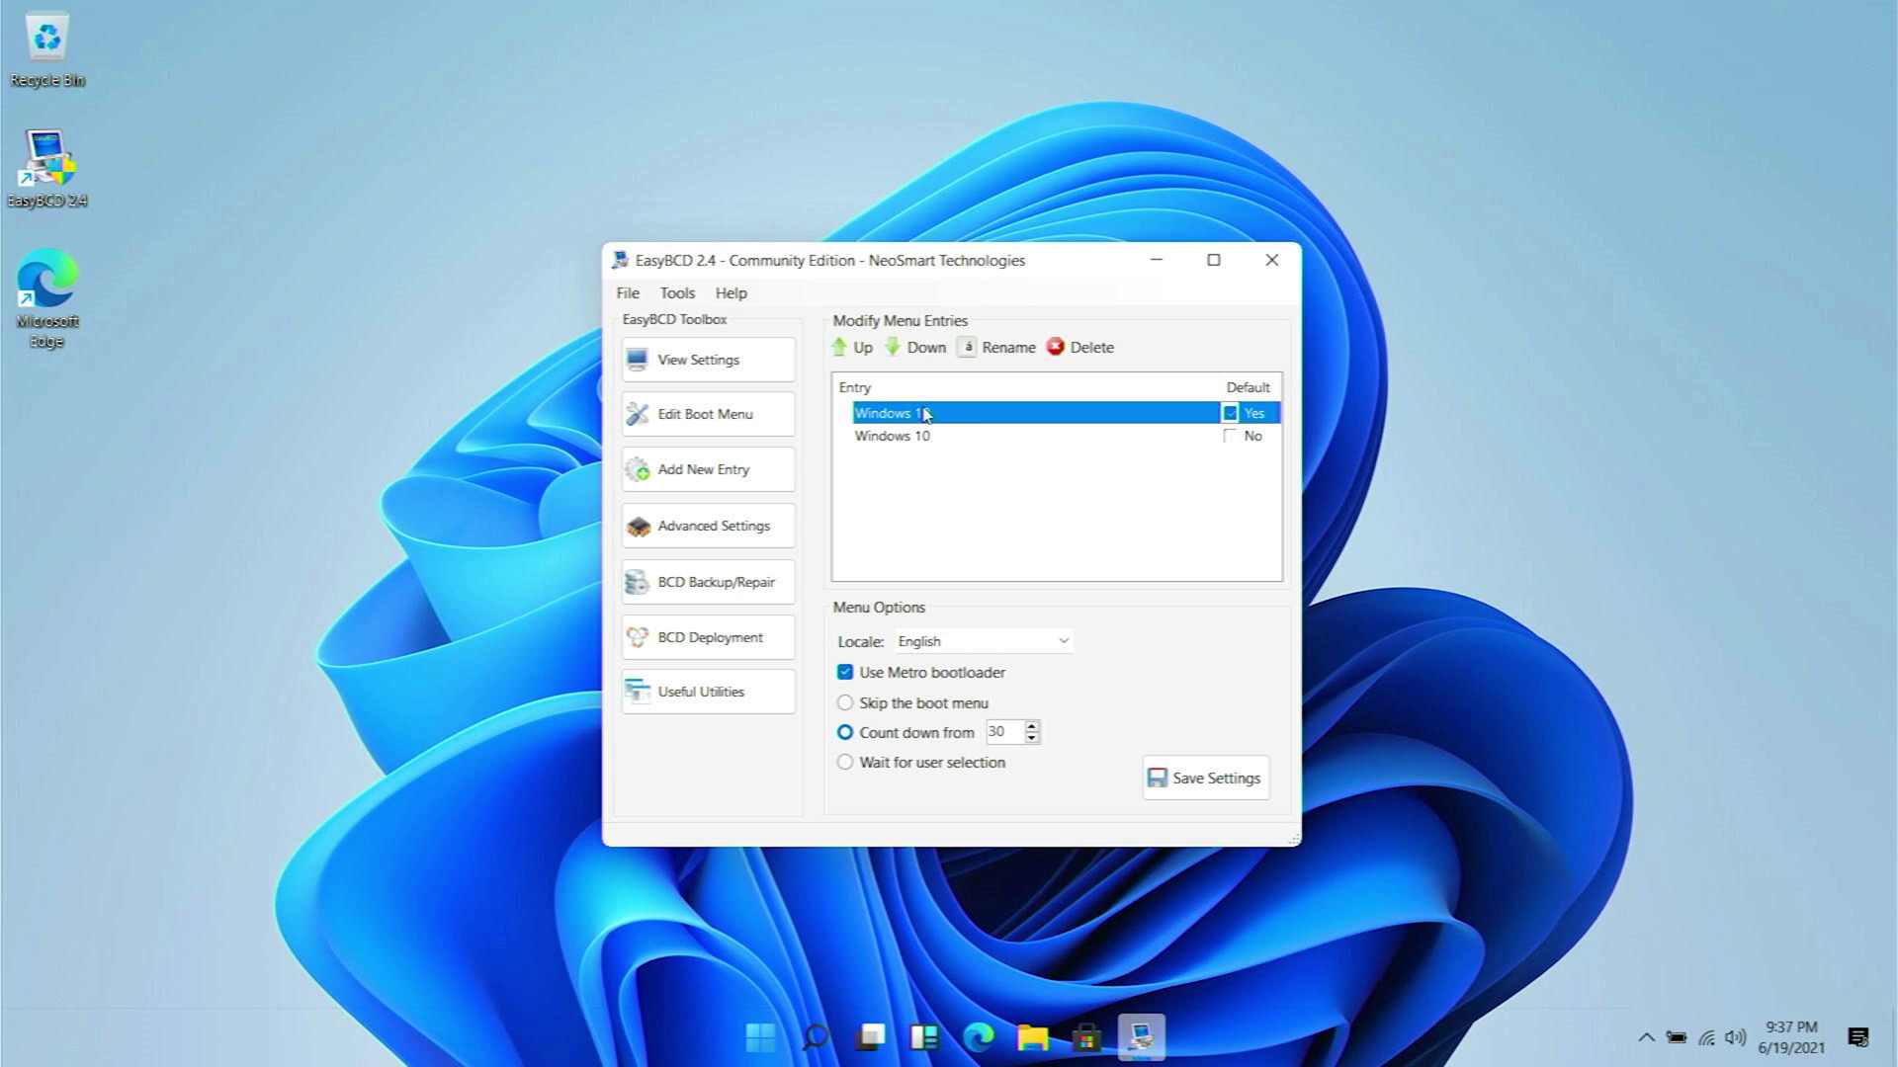
pyautogui.click(927, 417)
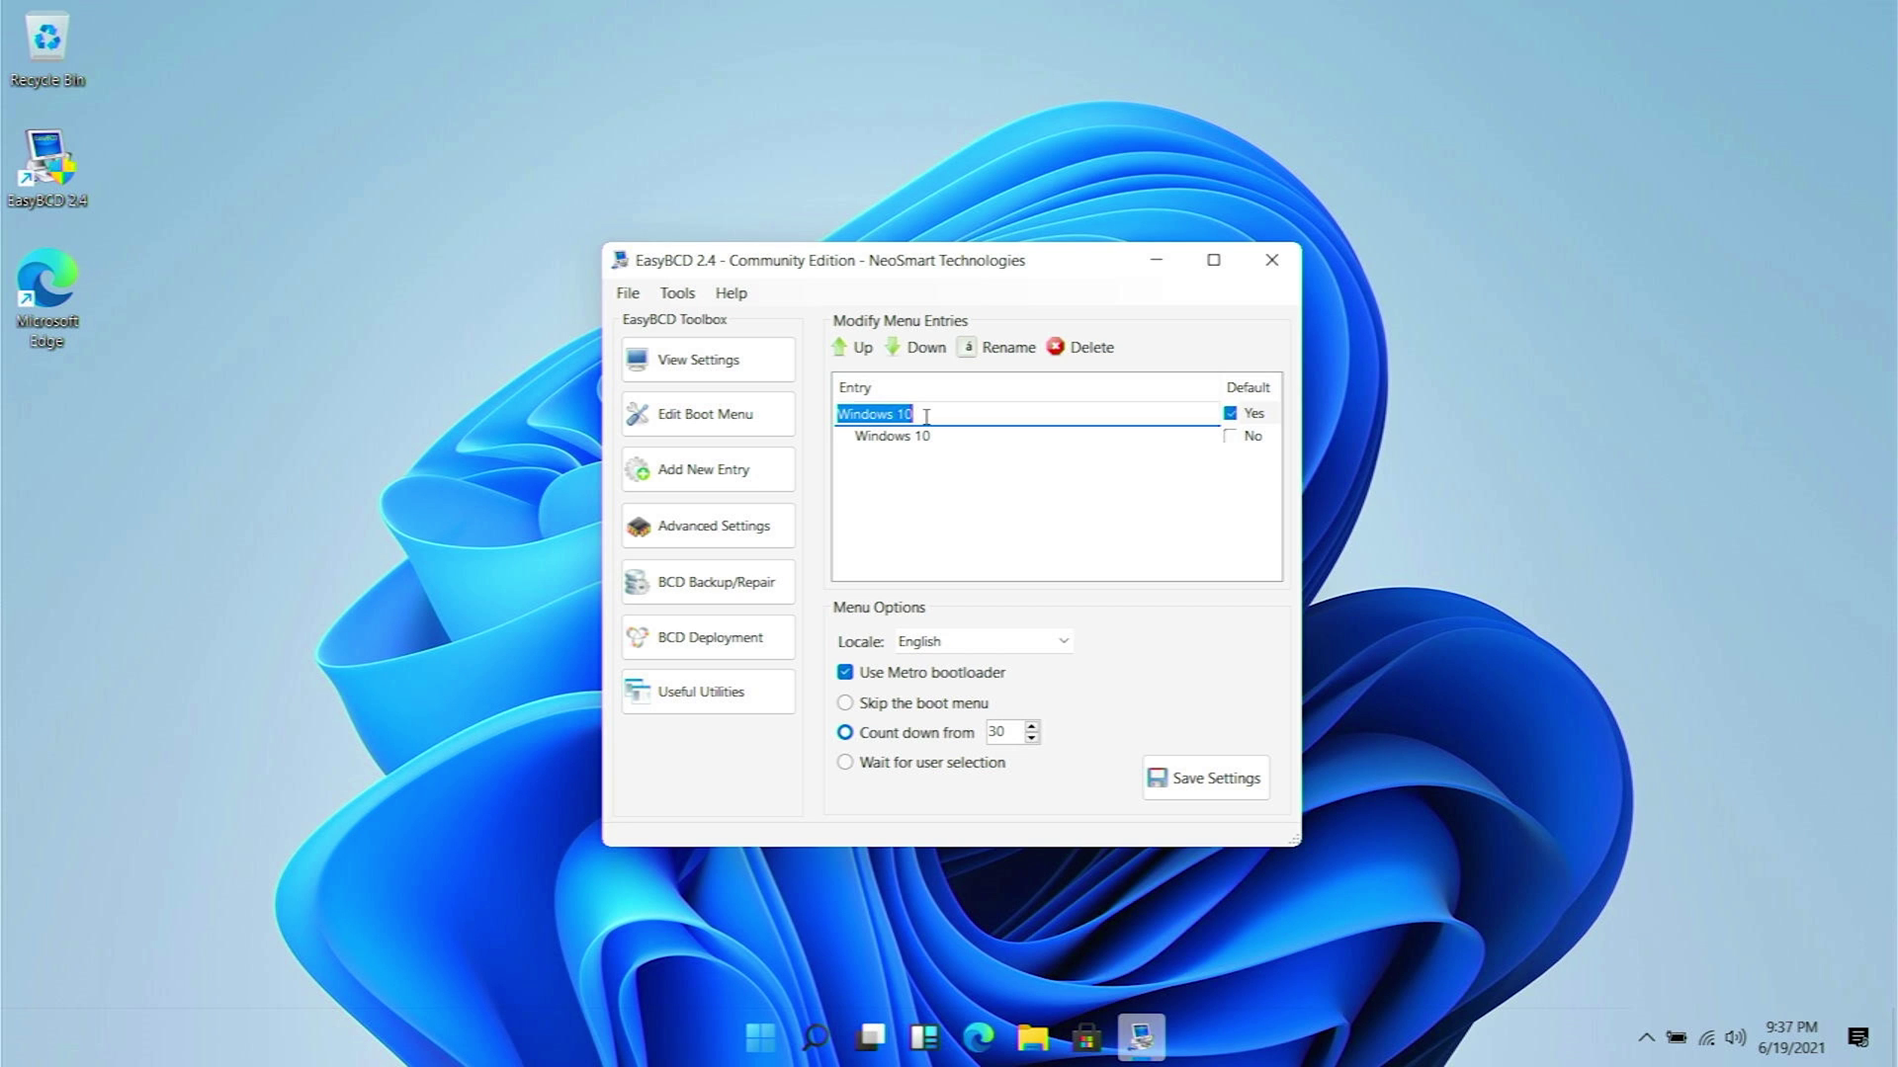
pyautogui.click(927, 416)
pyautogui.press('BackSpace')
pyautogui.click(930, 521)
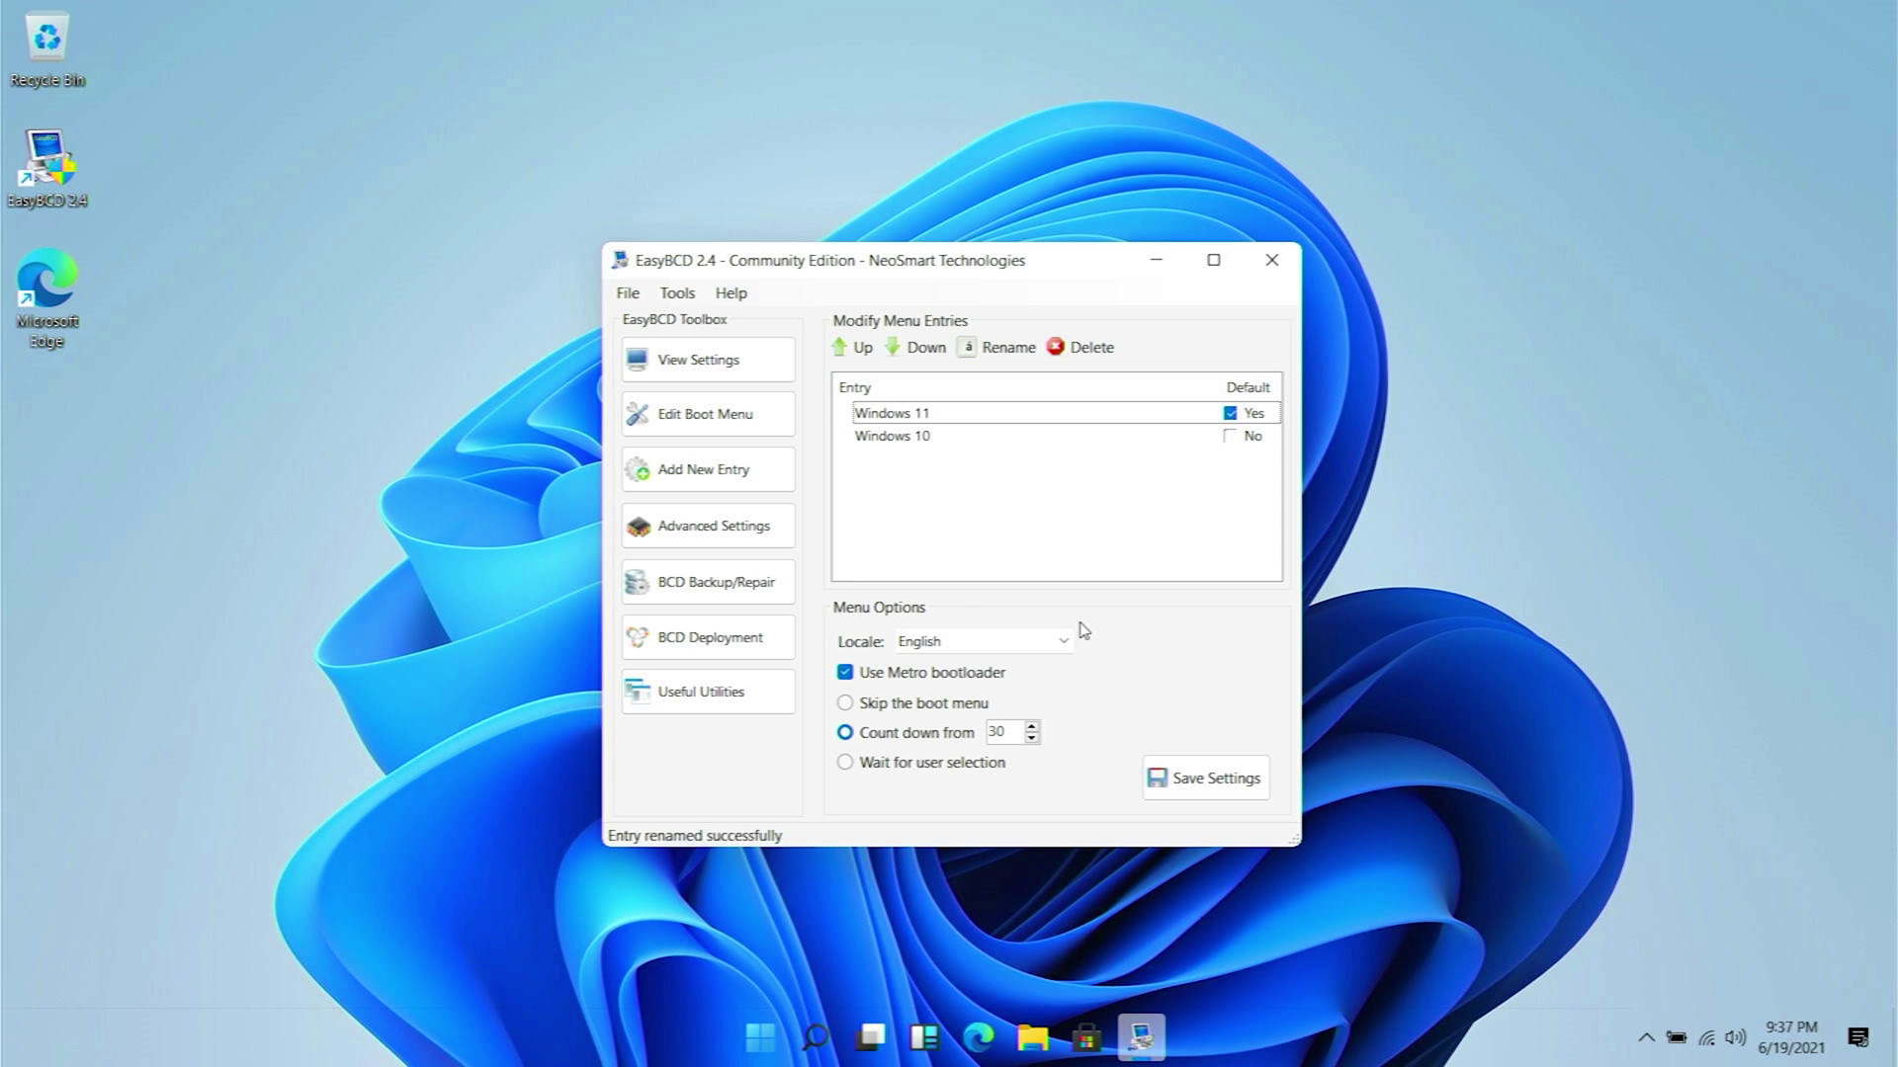
pyautogui.click(1208, 798)
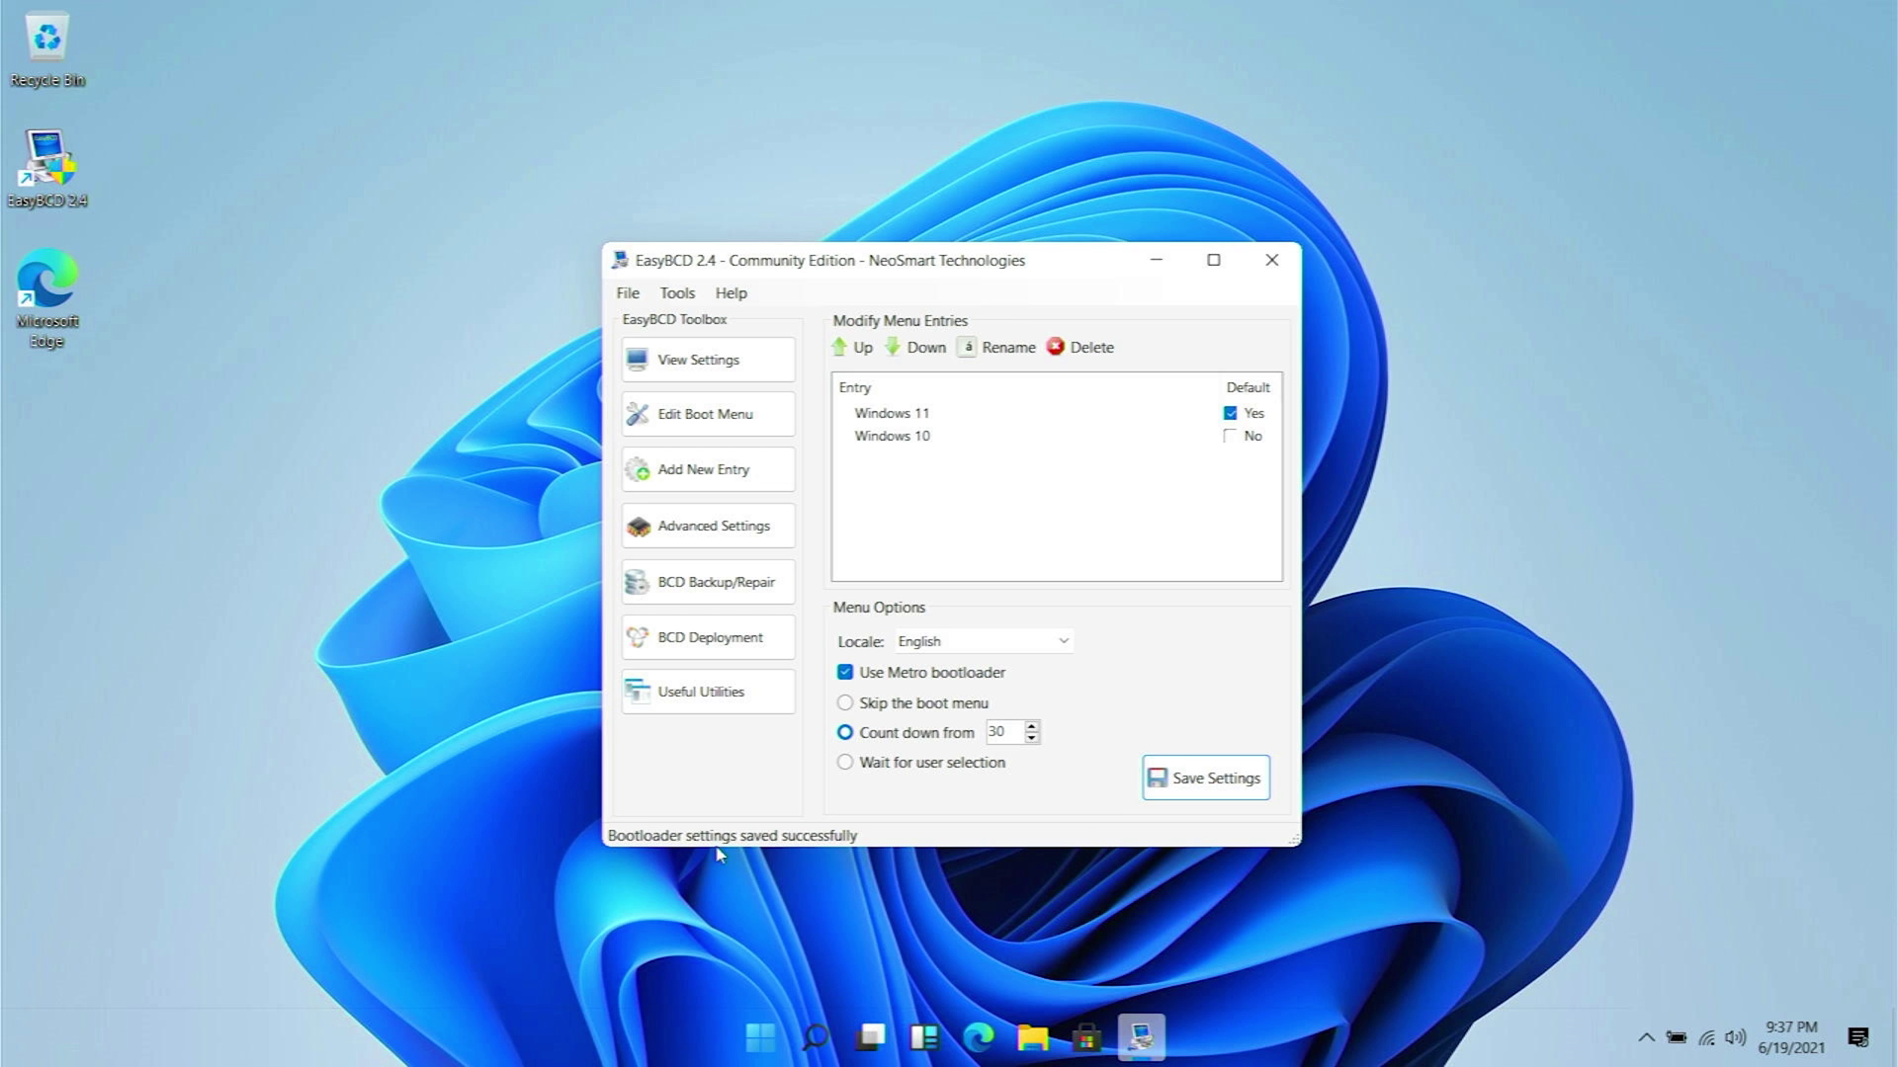
# - Close EasyBCD and restart the computer from the Start menu
pyautogui.click(1285, 279)
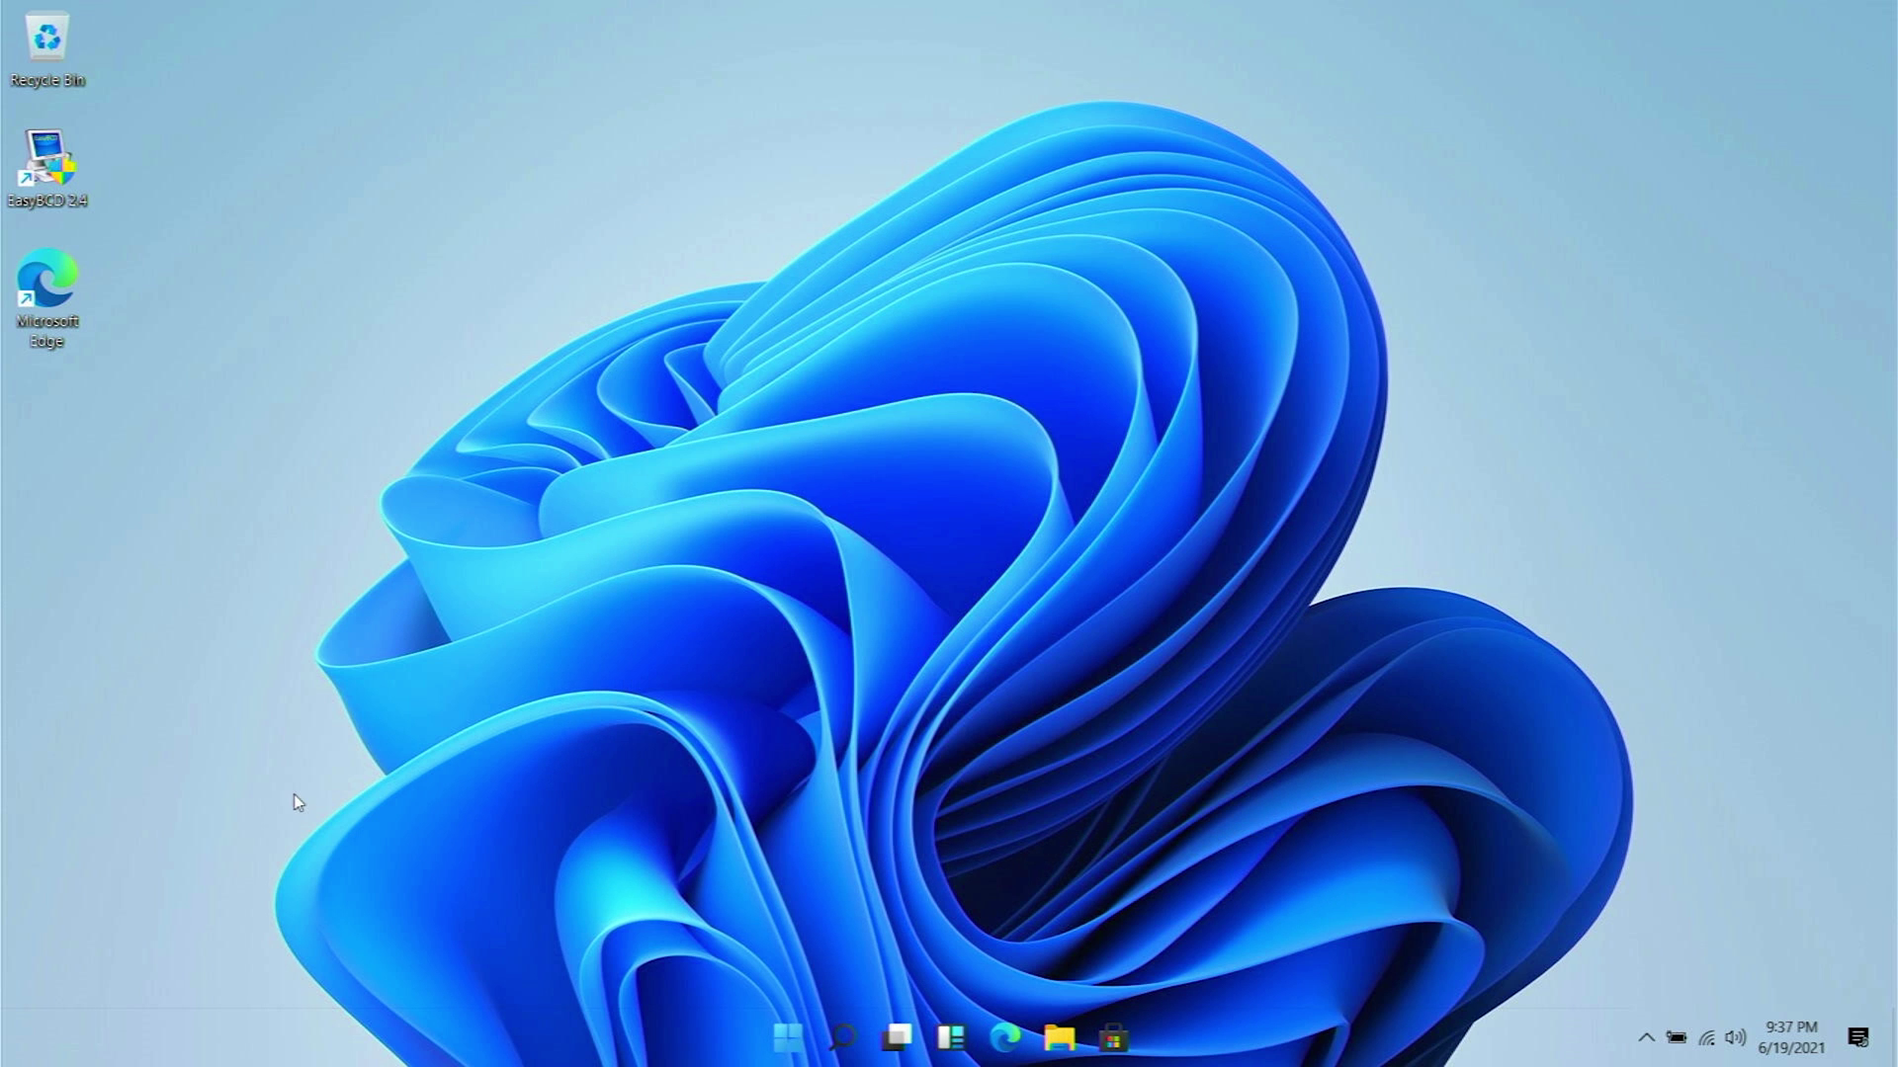
pyautogui.click(786, 1036)
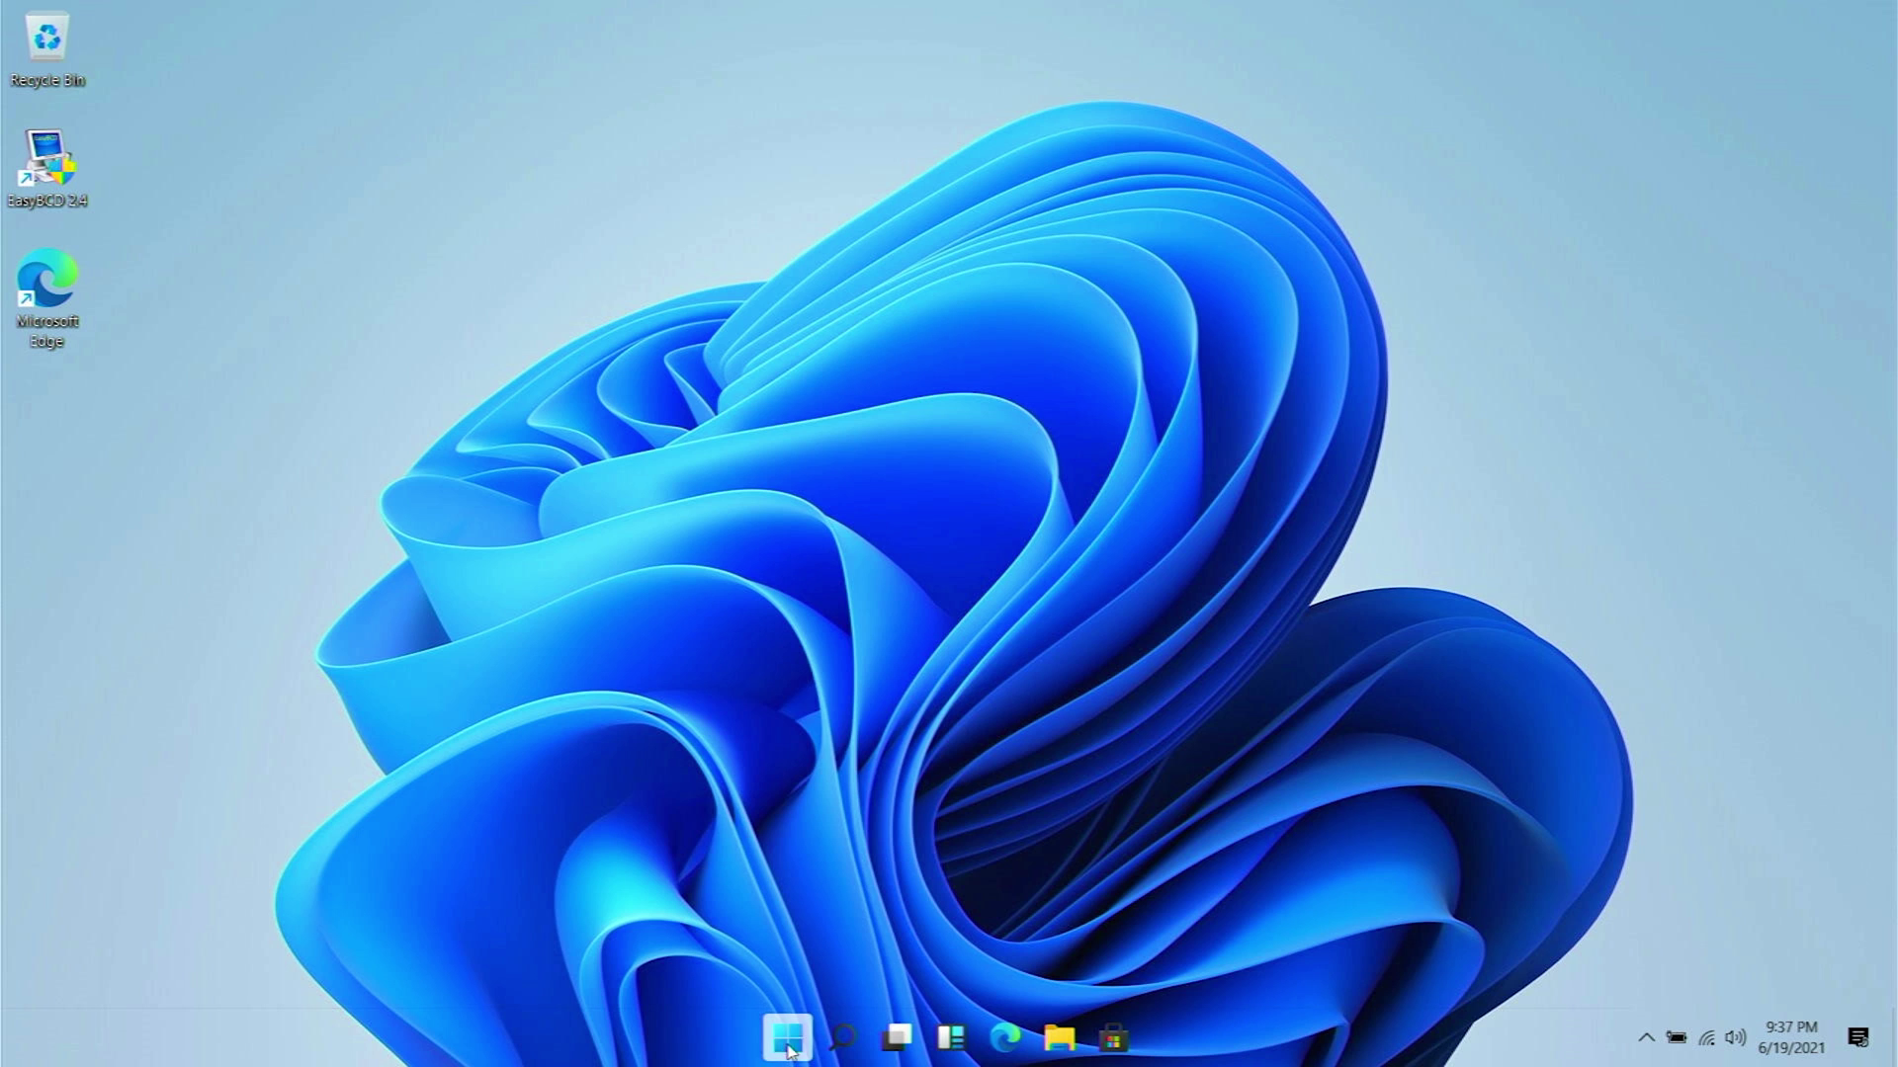
pyautogui.click(1258, 954)
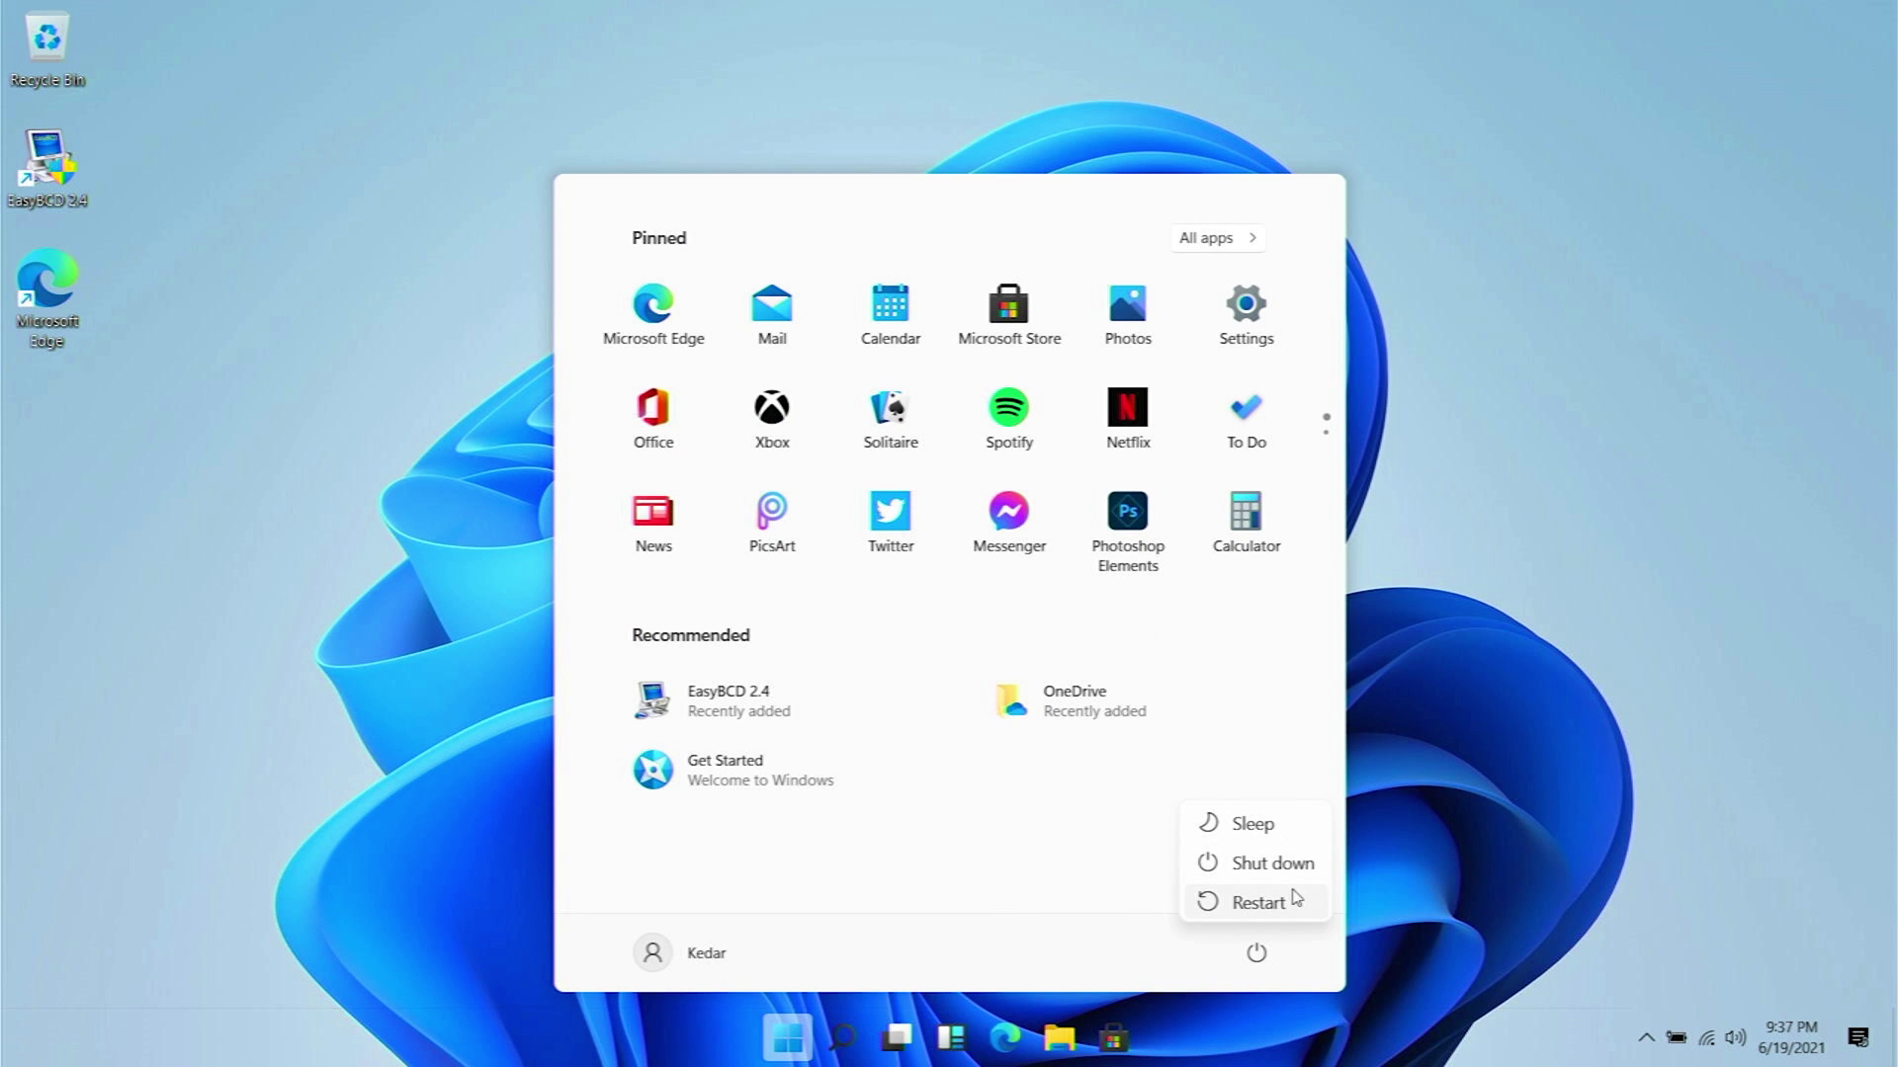
pyautogui.click(1275, 901)
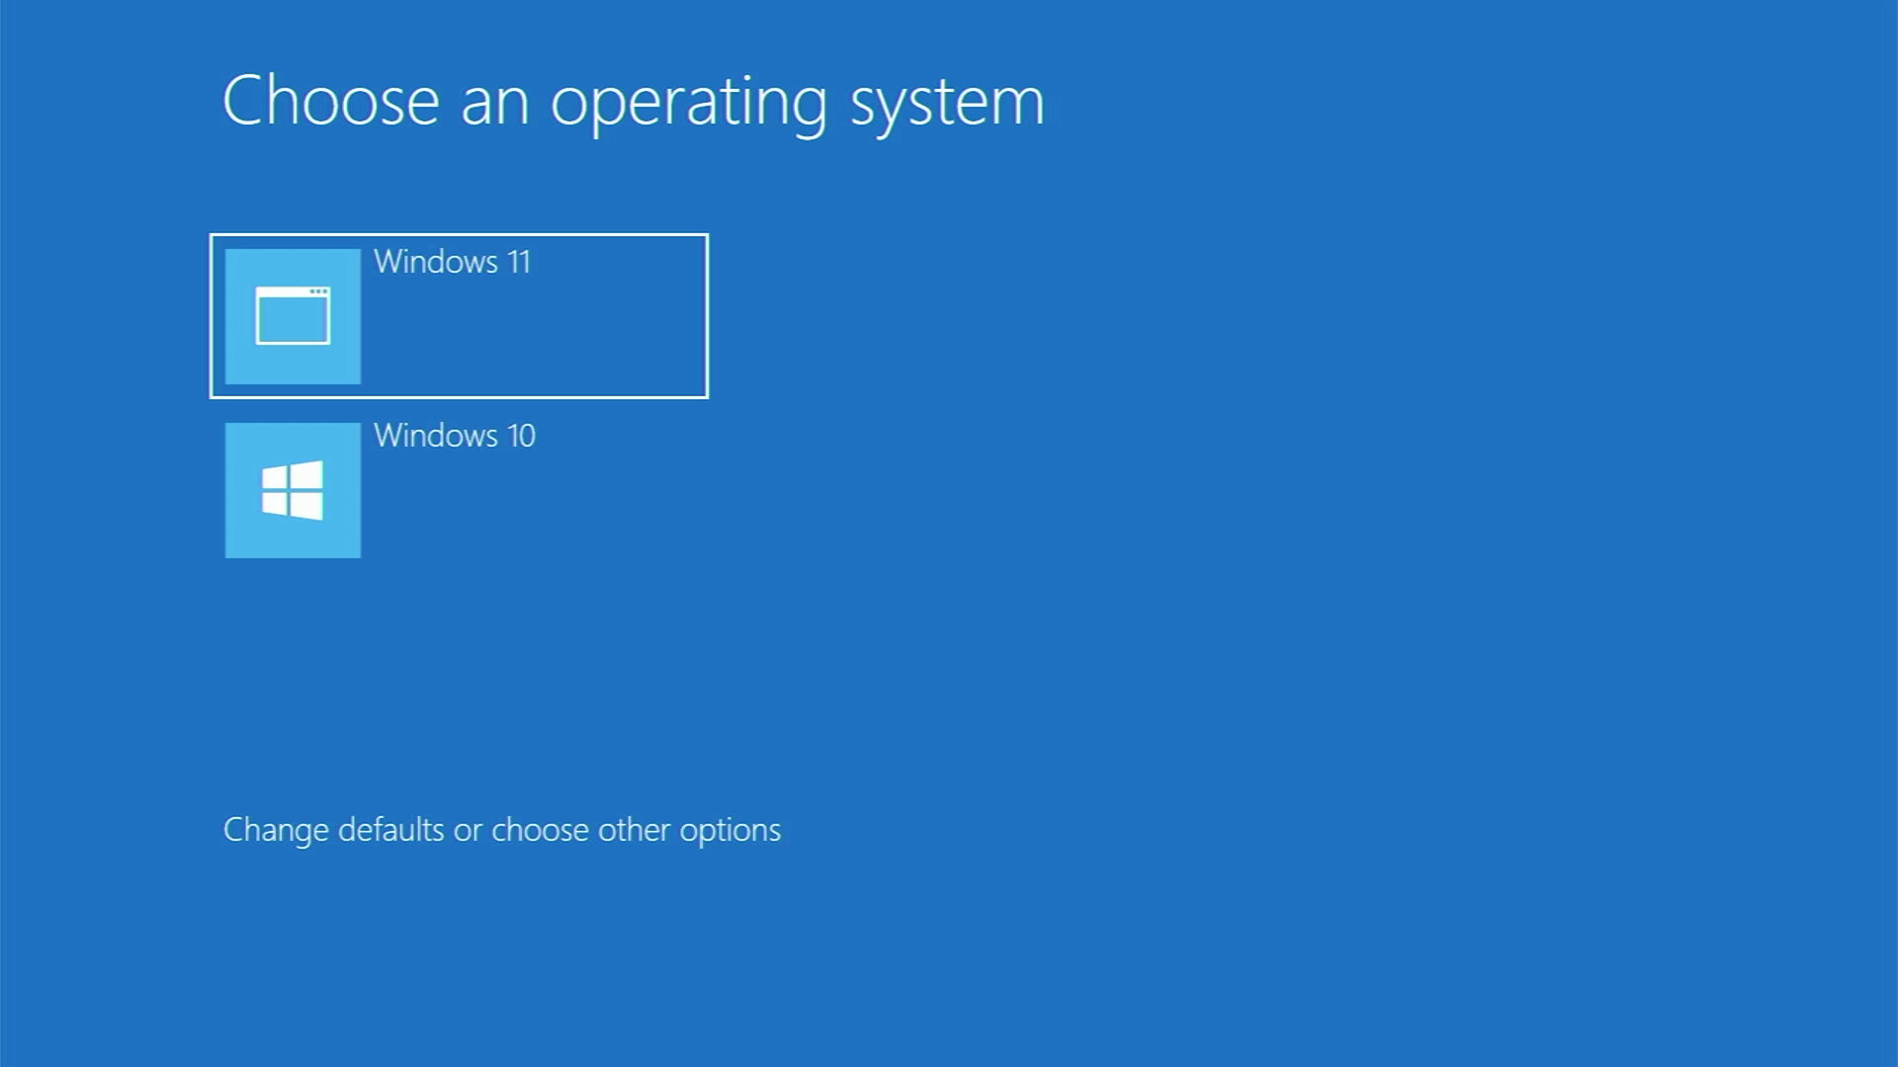
# - Pick Windows 11 in the Windows Boot Manager menu to start it
pyautogui.press('Down')
pyautogui.press('Up')
pyautogui.press('Down')
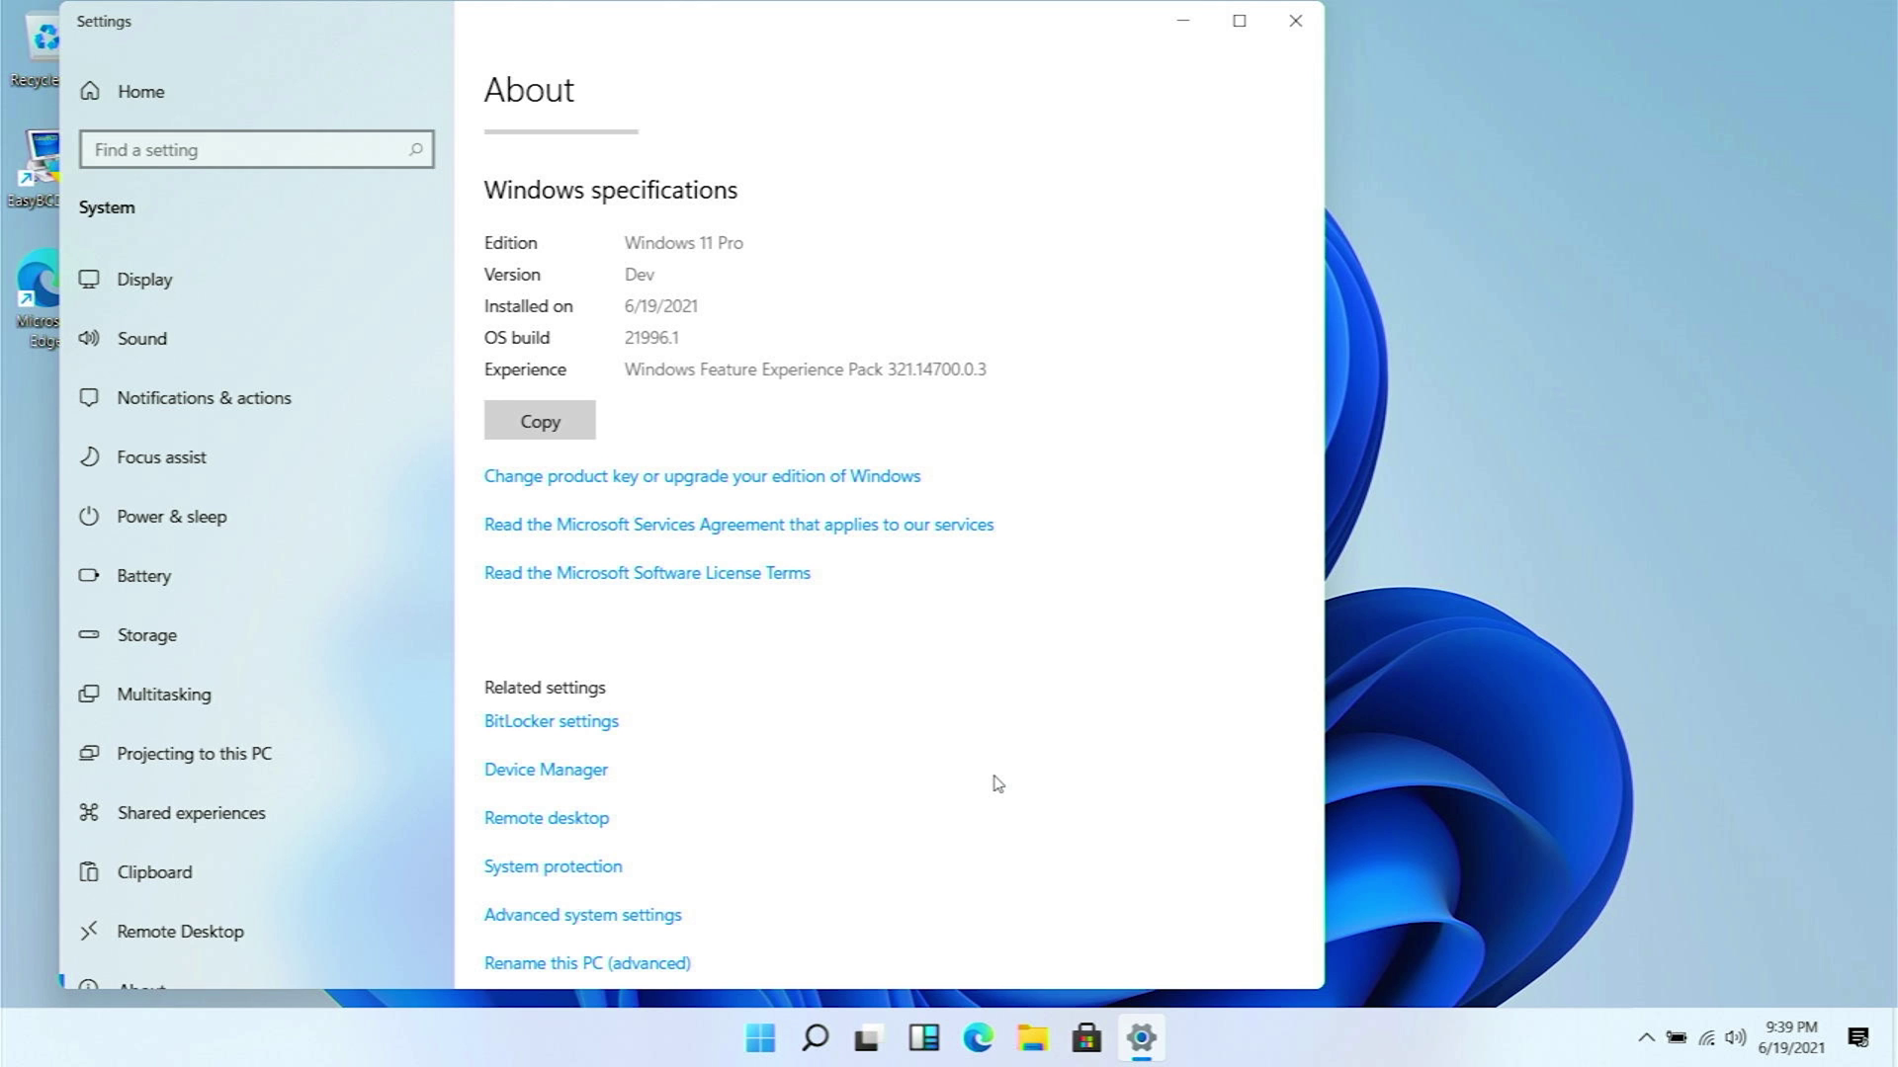
# - Check the About page shows Windows 11 Pro, then restart the PC to boot Windows 10
pyautogui.scroll(-2, 997, 783)
pyautogui.scroll(2, 997, 783)
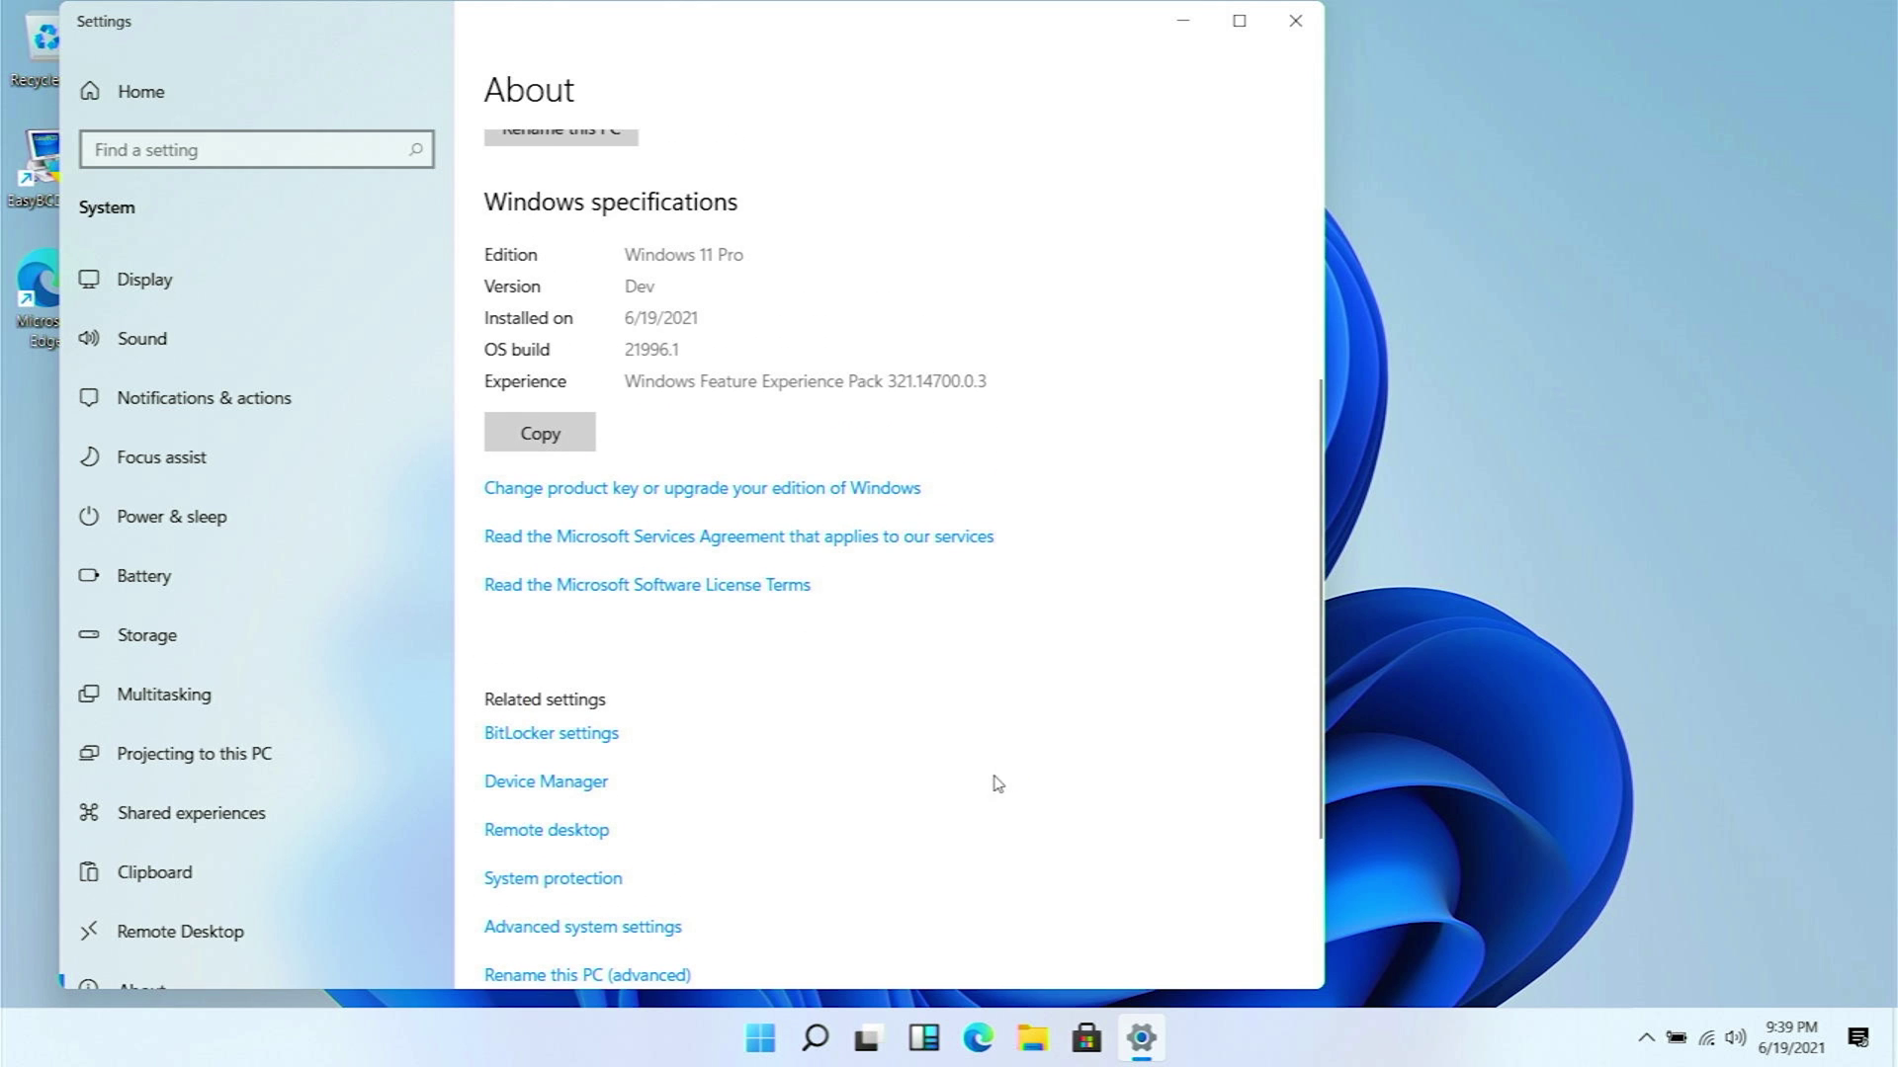
pyautogui.click(760, 1038)
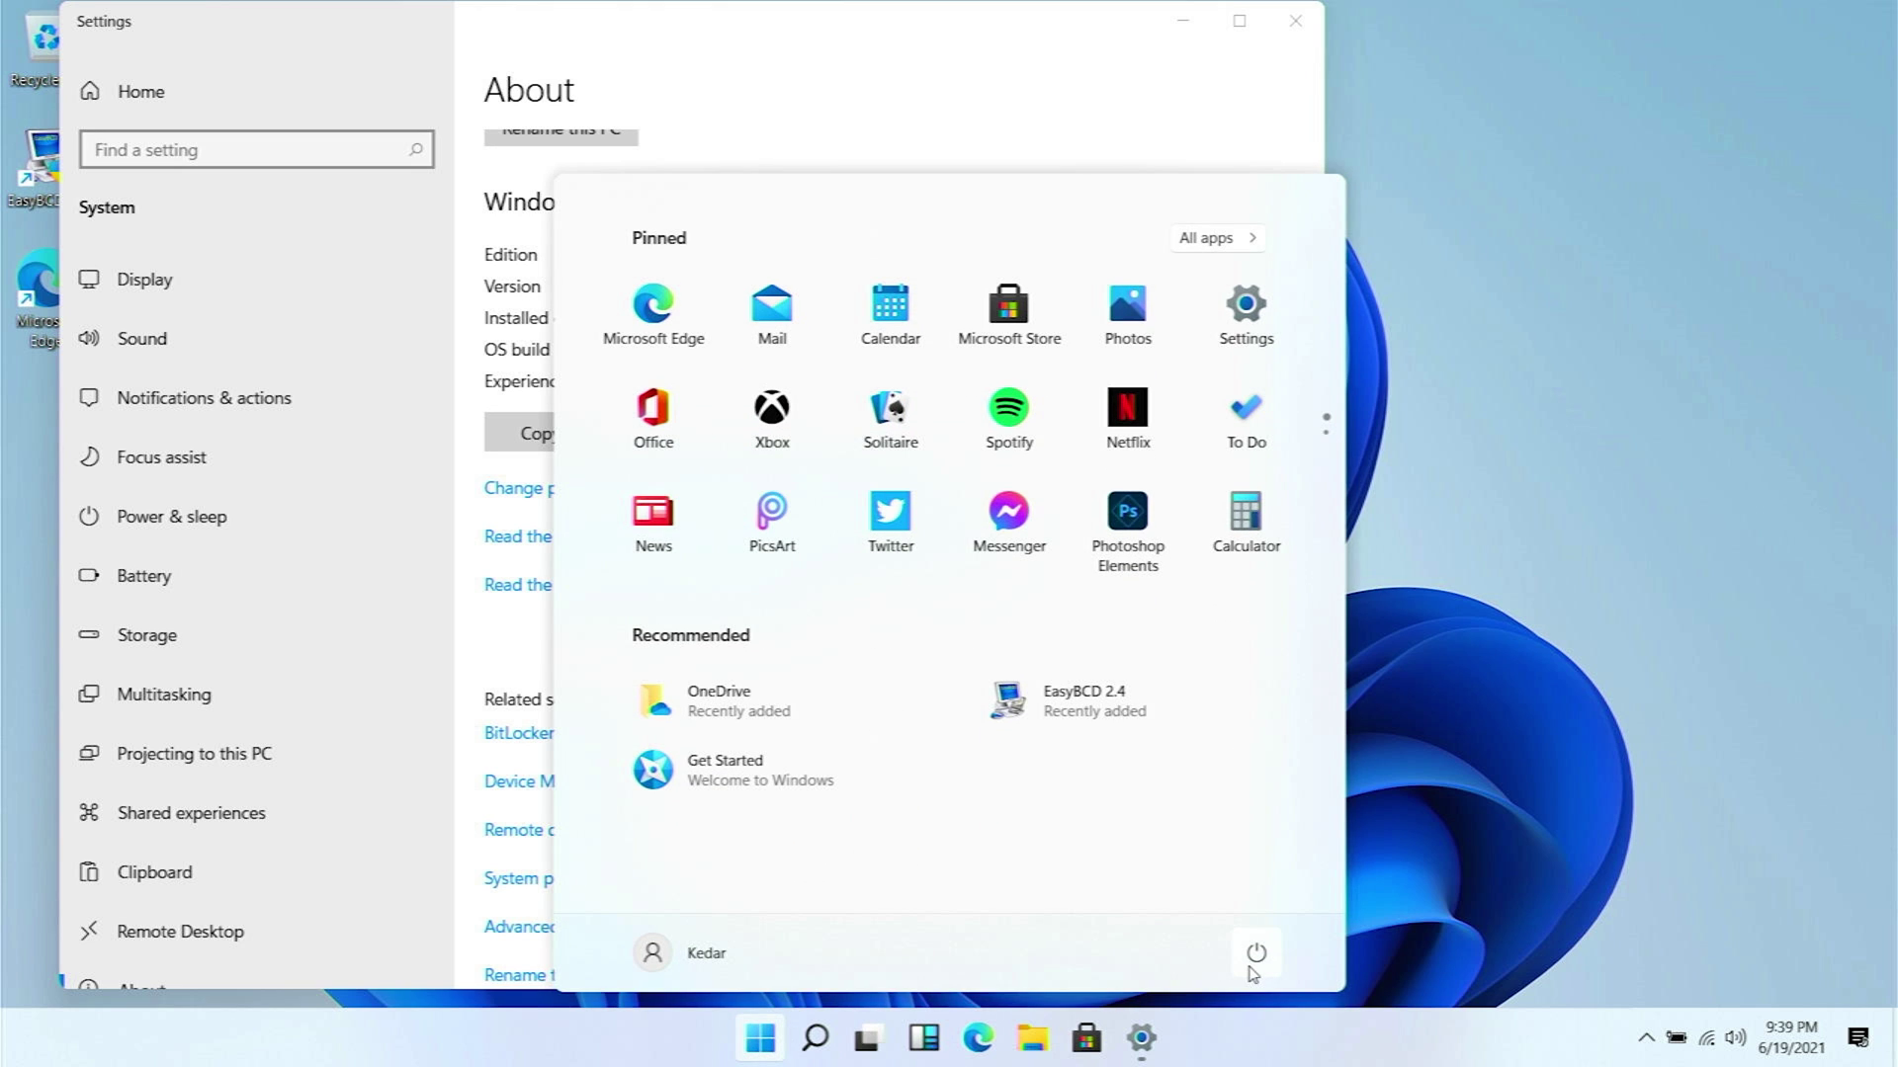
pyautogui.click(1255, 954)
pyautogui.click(1257, 902)
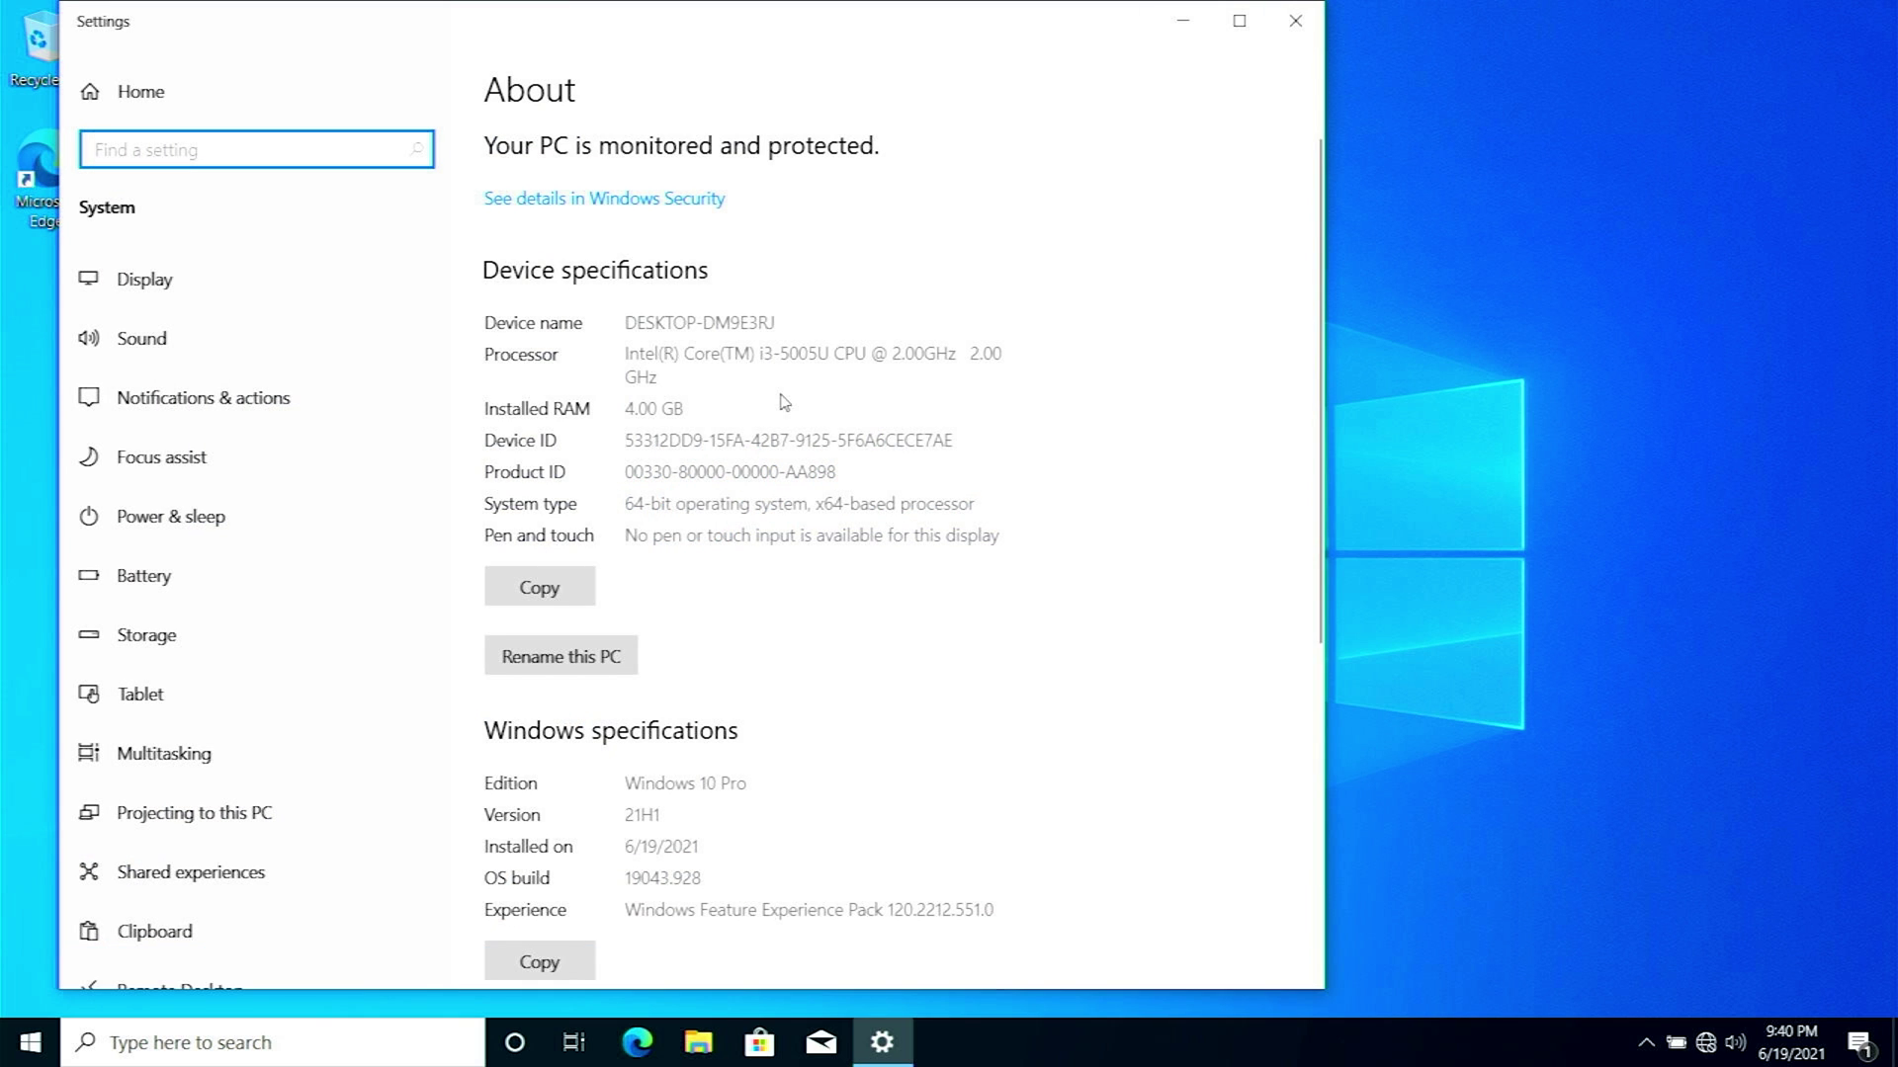
# - Scroll the Windows 10 About page to Windows 10 Pro version 21H1, build 19043.928
pyautogui.scroll(-4, 780, 402)
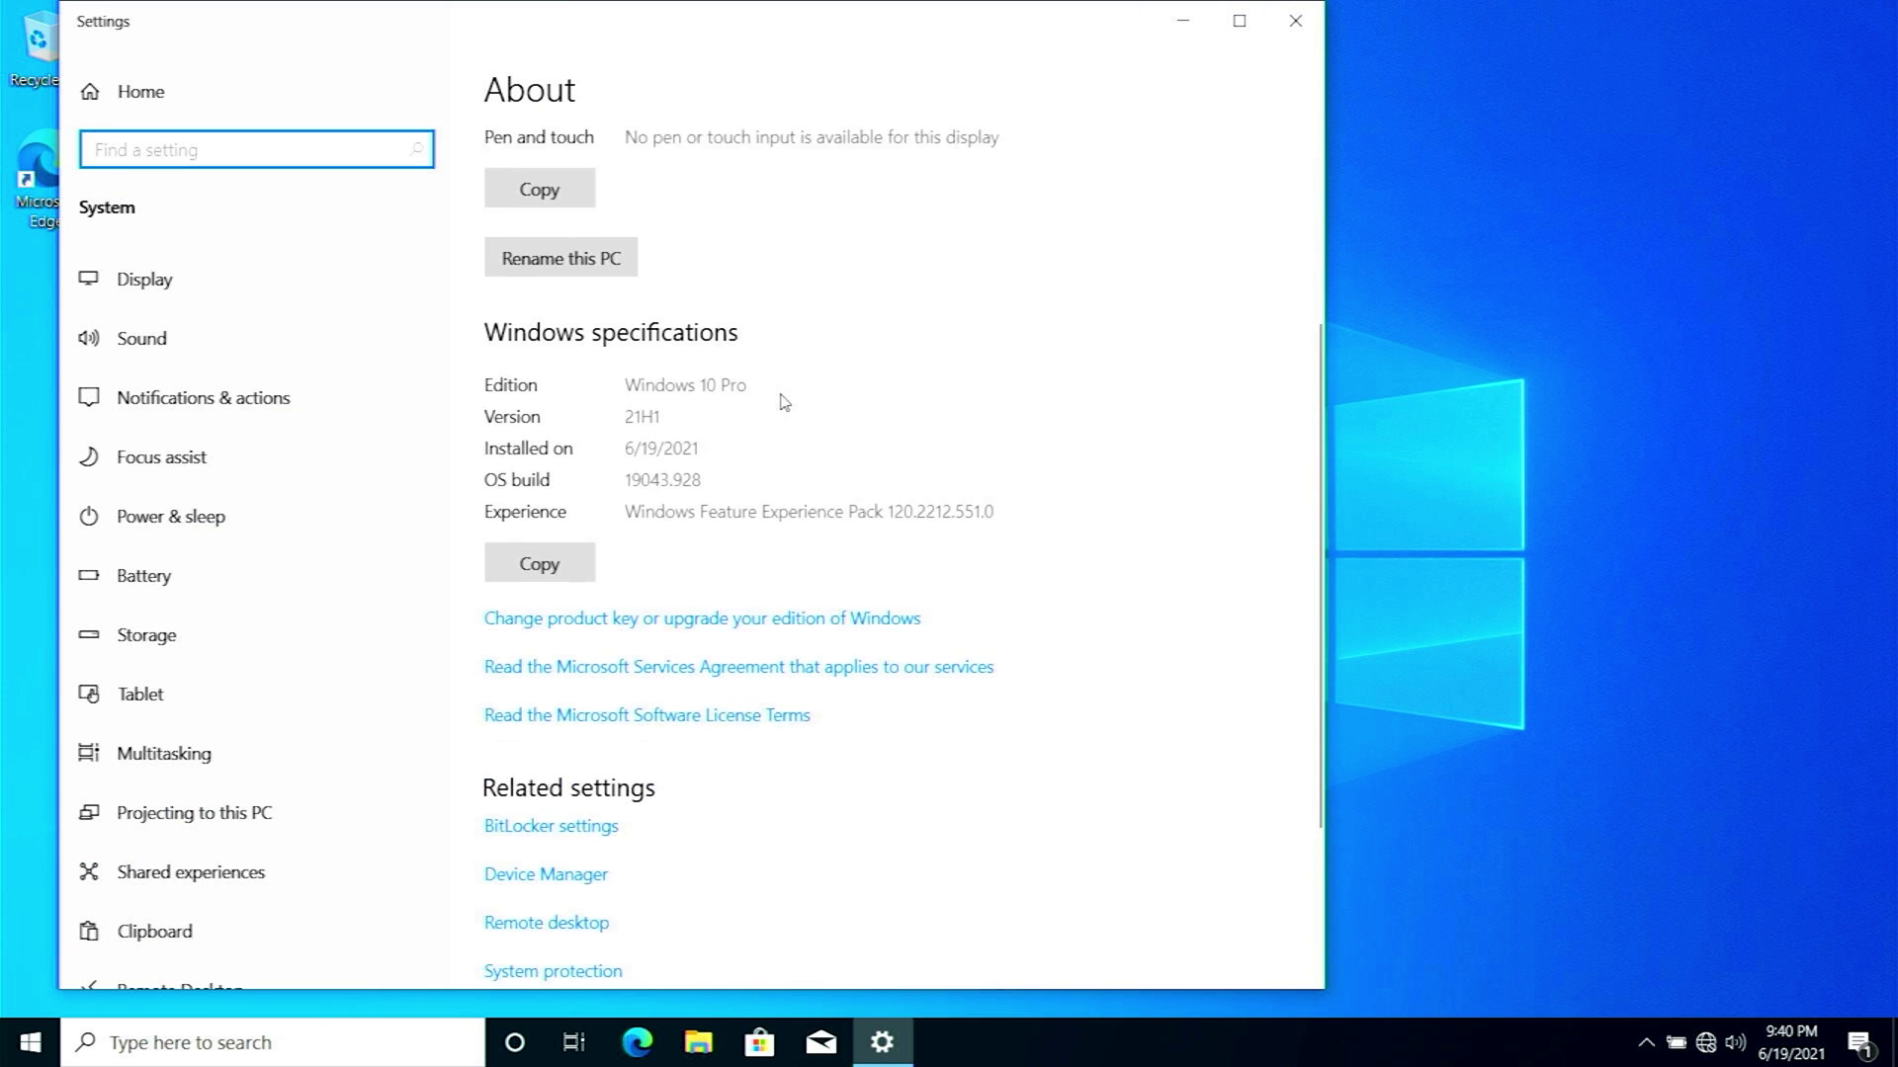
pyautogui.scroll(-2, 784, 401)
pyautogui.rightClick(780, 400)
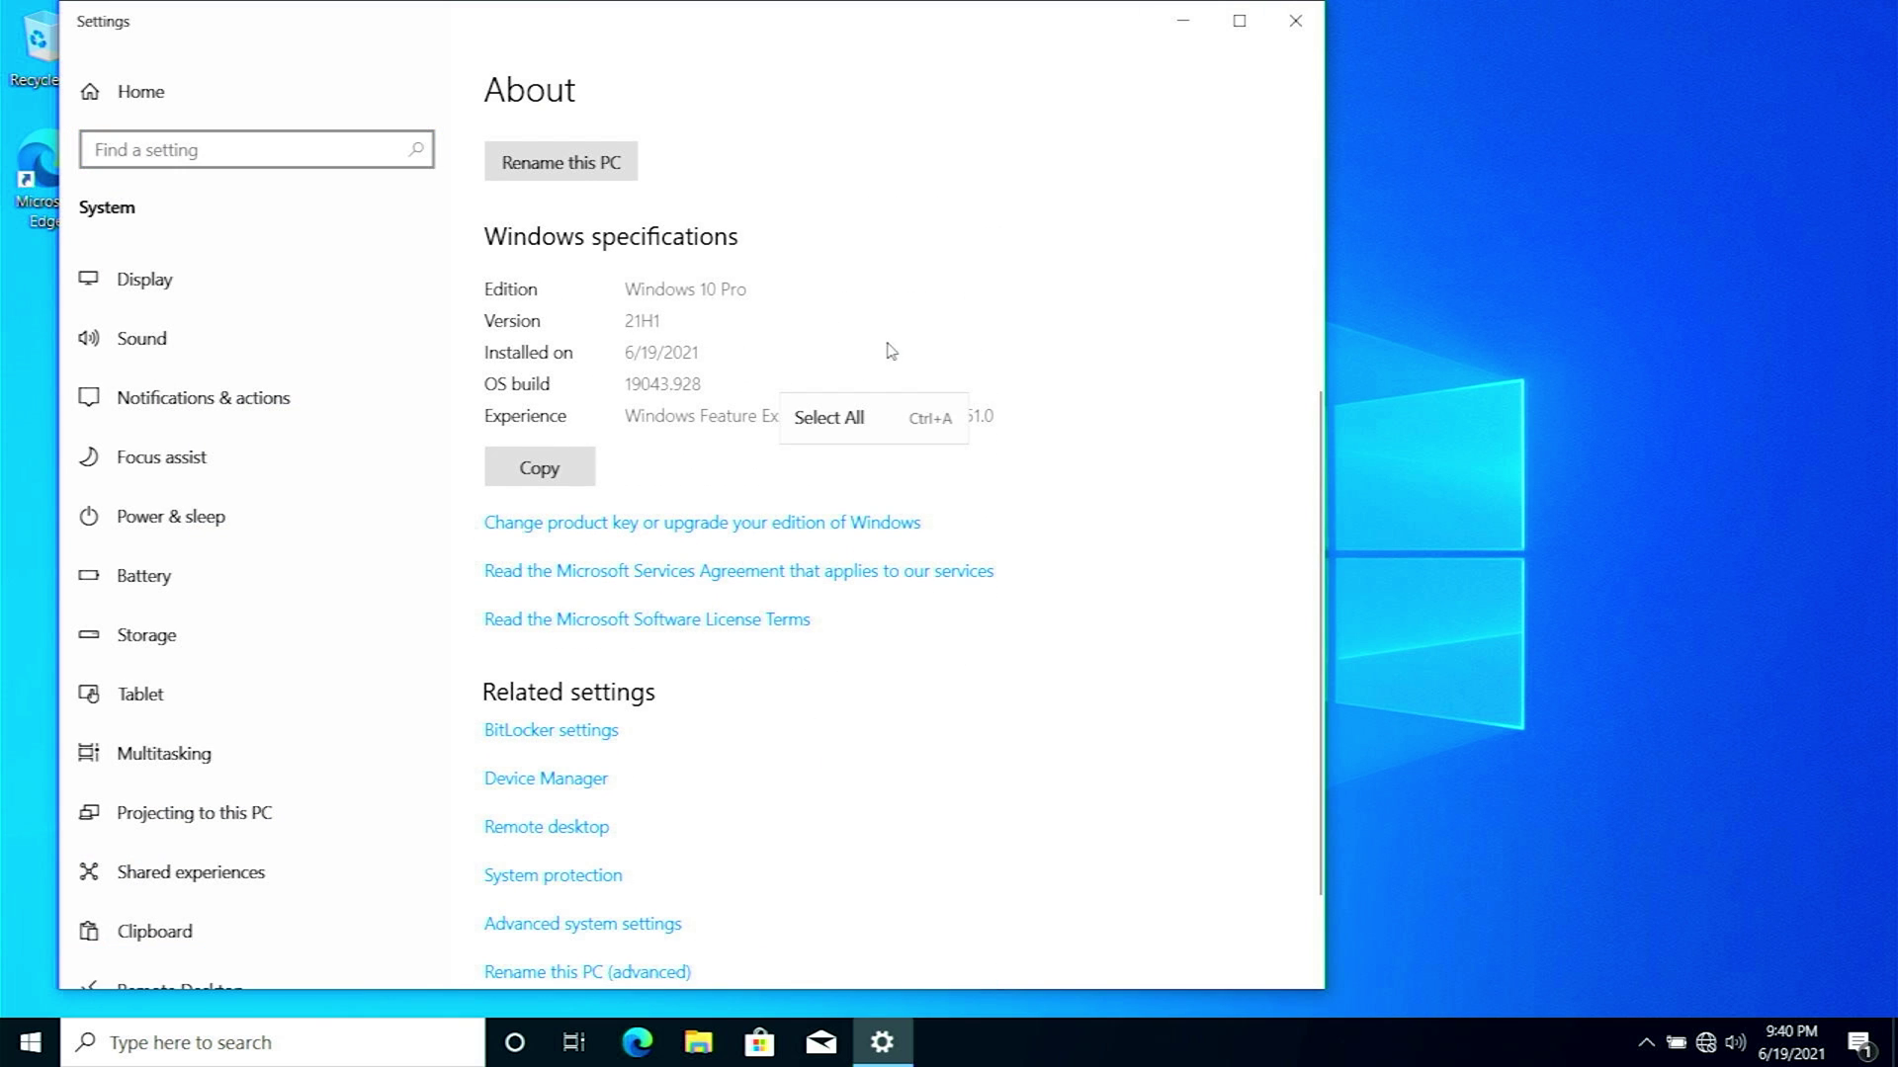